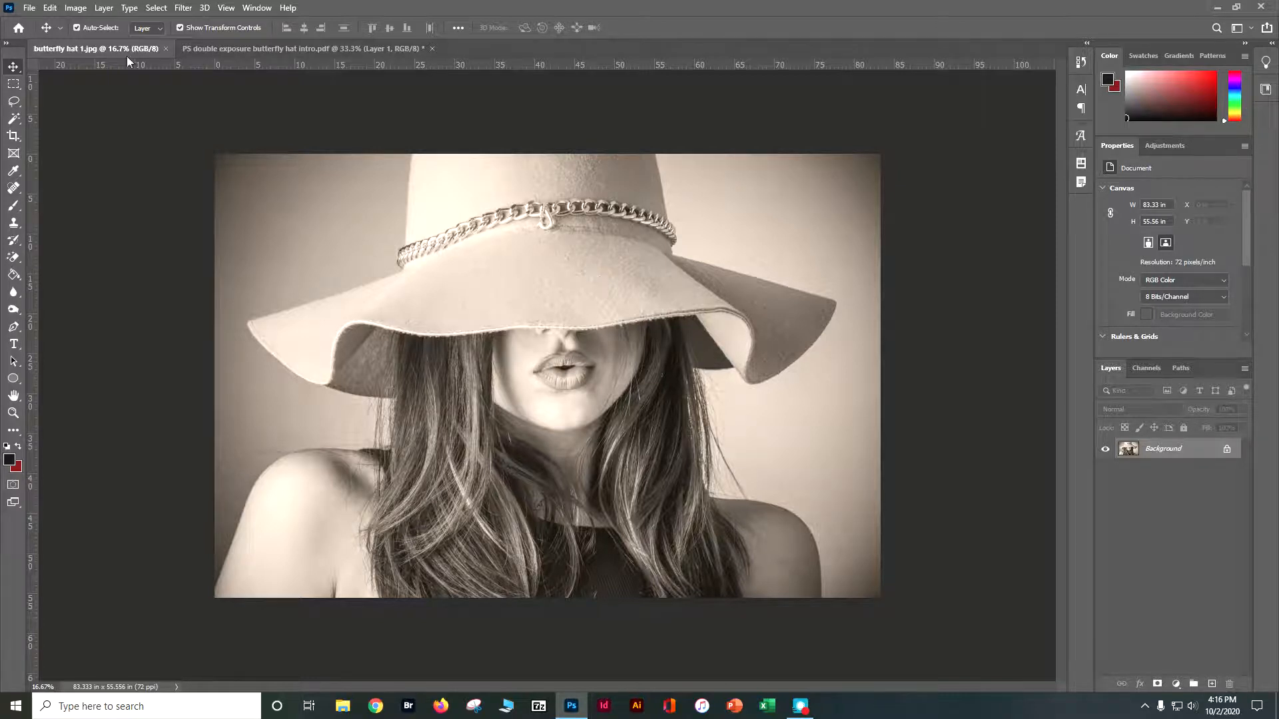
# - Start saving a copy of the photo, naming it with the author's name followed by "_butterfly hat"
pyautogui.click(30, 7)
pyautogui.click(76, 170)
pyautogui.write('doser')
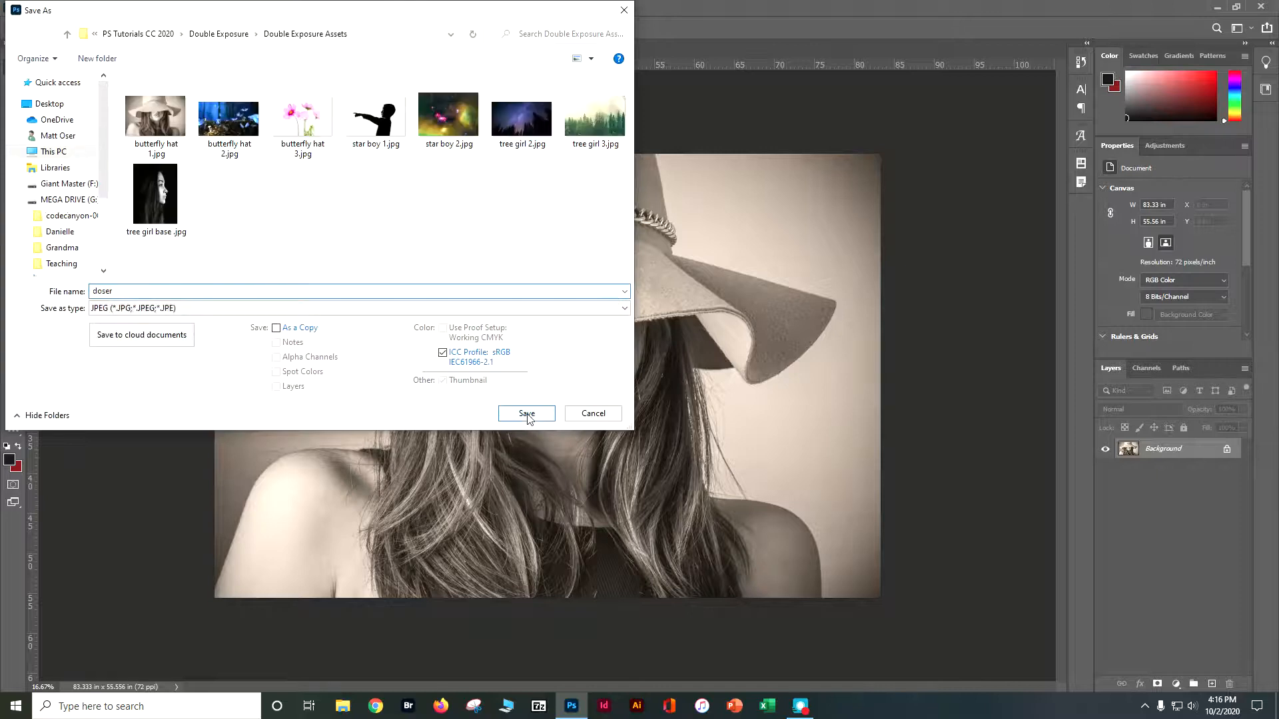
pyautogui.write('_bu')
pyautogui.write('g')
pyautogui.press('BackSpace')
pyautogui.press('BackSpace')
pyautogui.write('f')
pyautogui.write('terfly')
# - Save the file to the Double Exposure folder in Photoshop (PSD) format
pyautogui.click(226, 35)
pyautogui.click(245, 311)
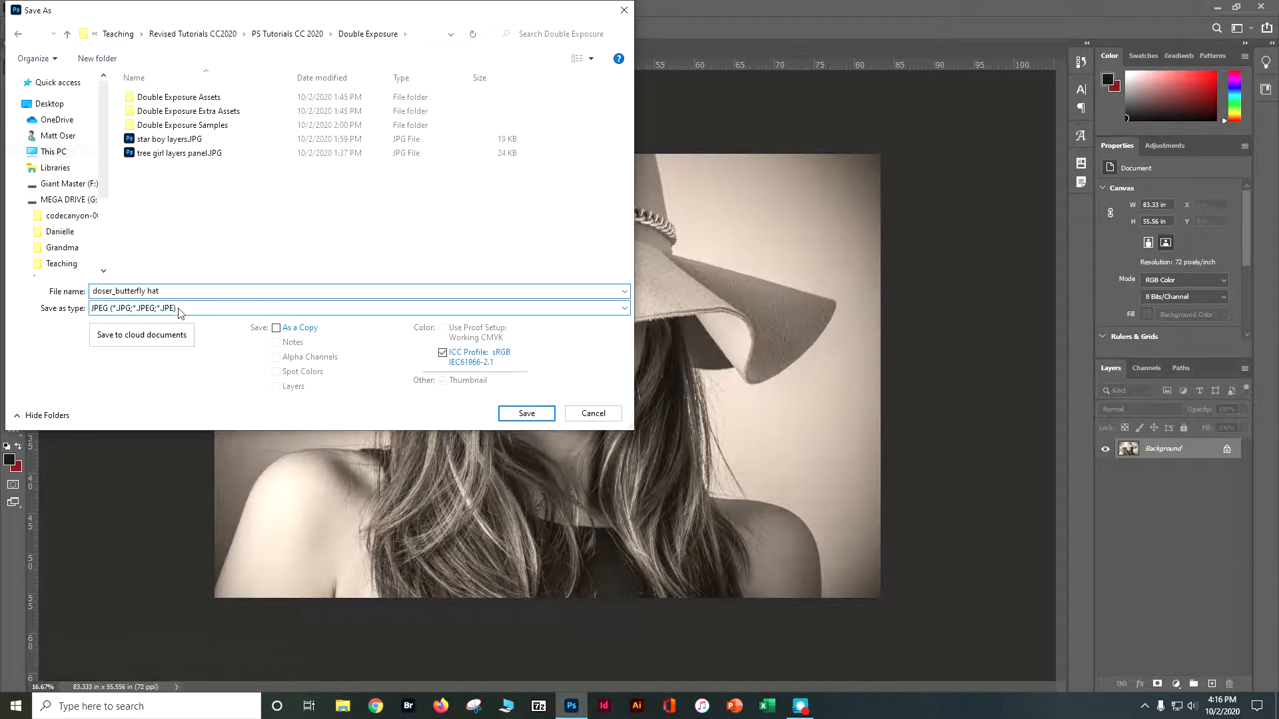
pyautogui.click(180, 321)
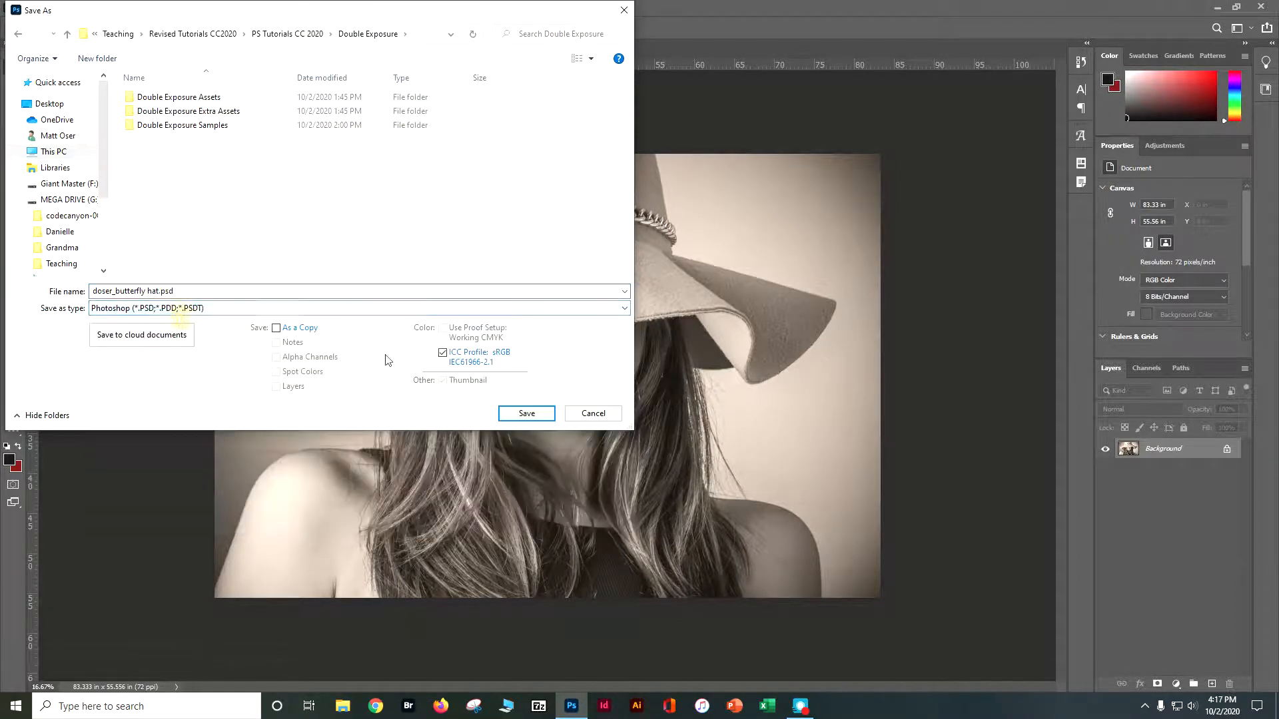
pyautogui.click(541, 417)
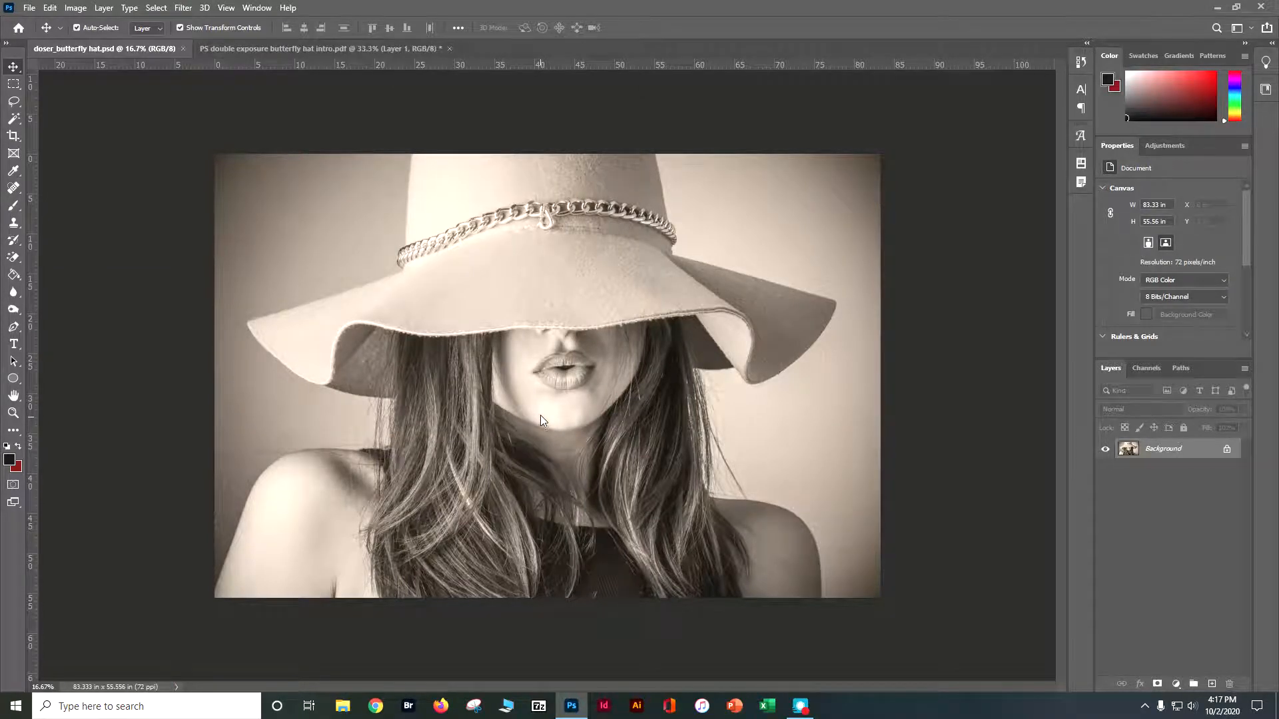
# - Resize the image to 10 inches wide at a resolution of 300 pixels/inch
pyautogui.click(75, 8)
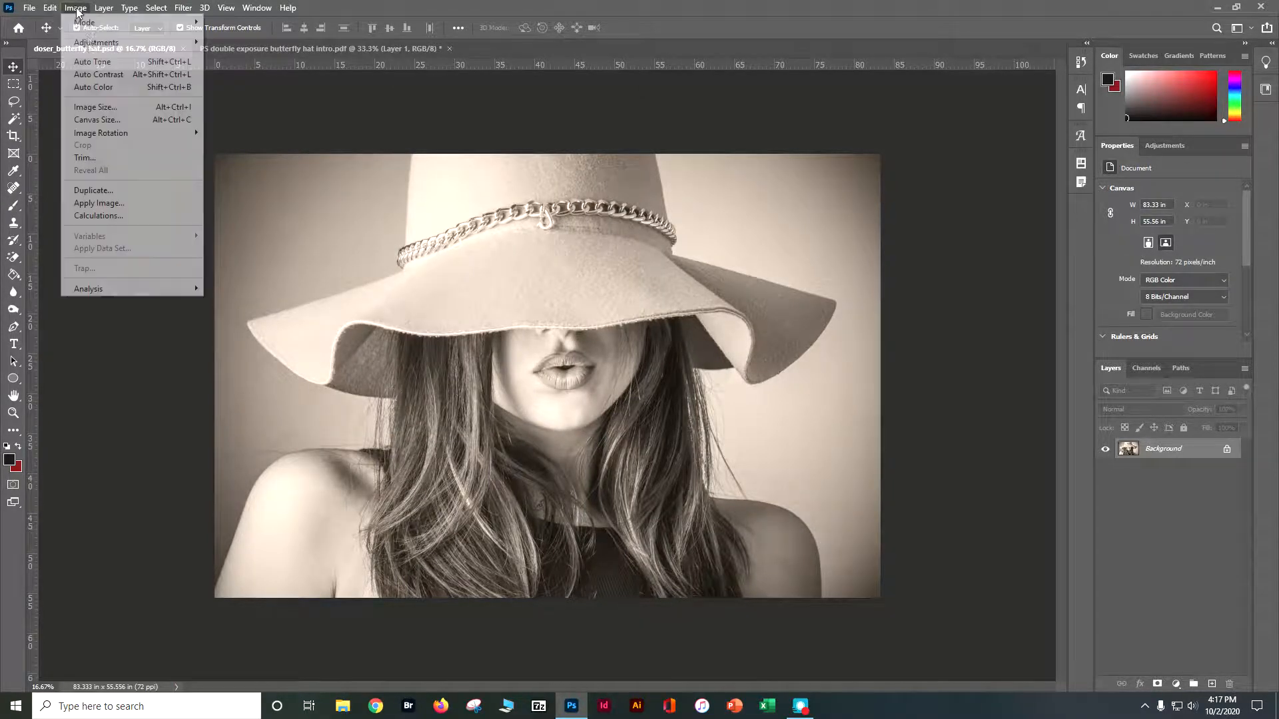
pyautogui.click(94, 107)
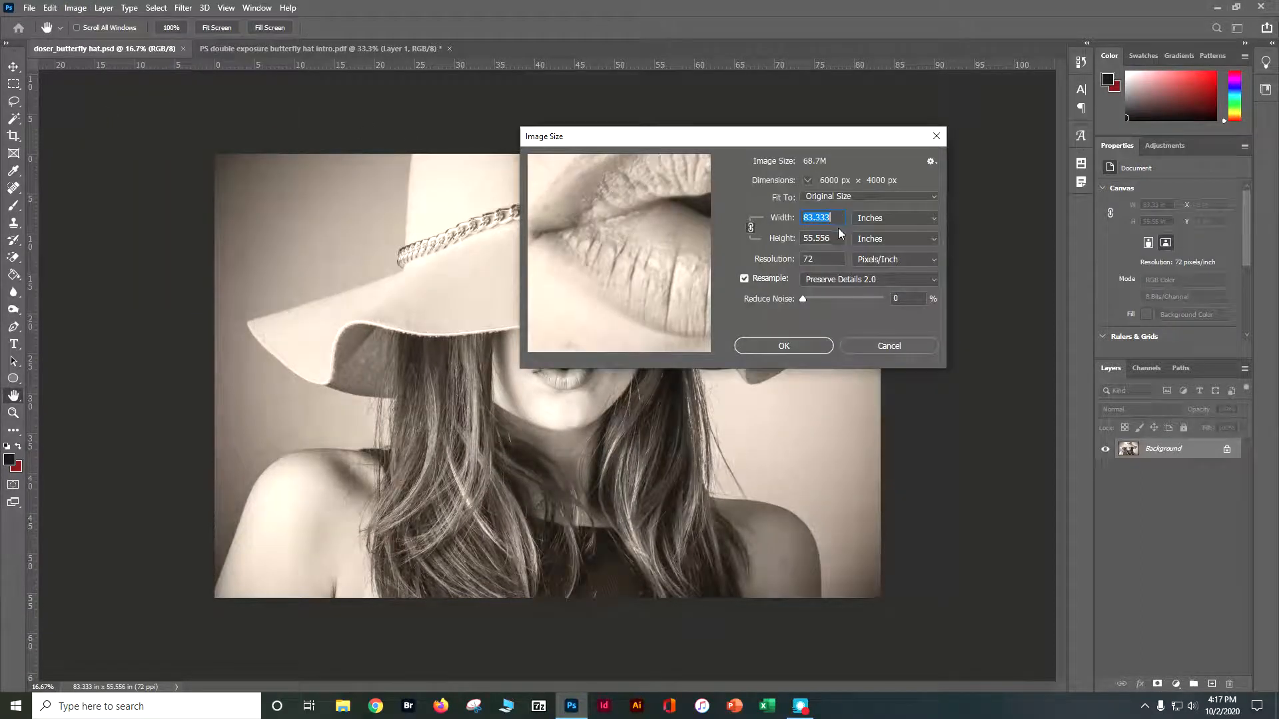
pyautogui.write('10')
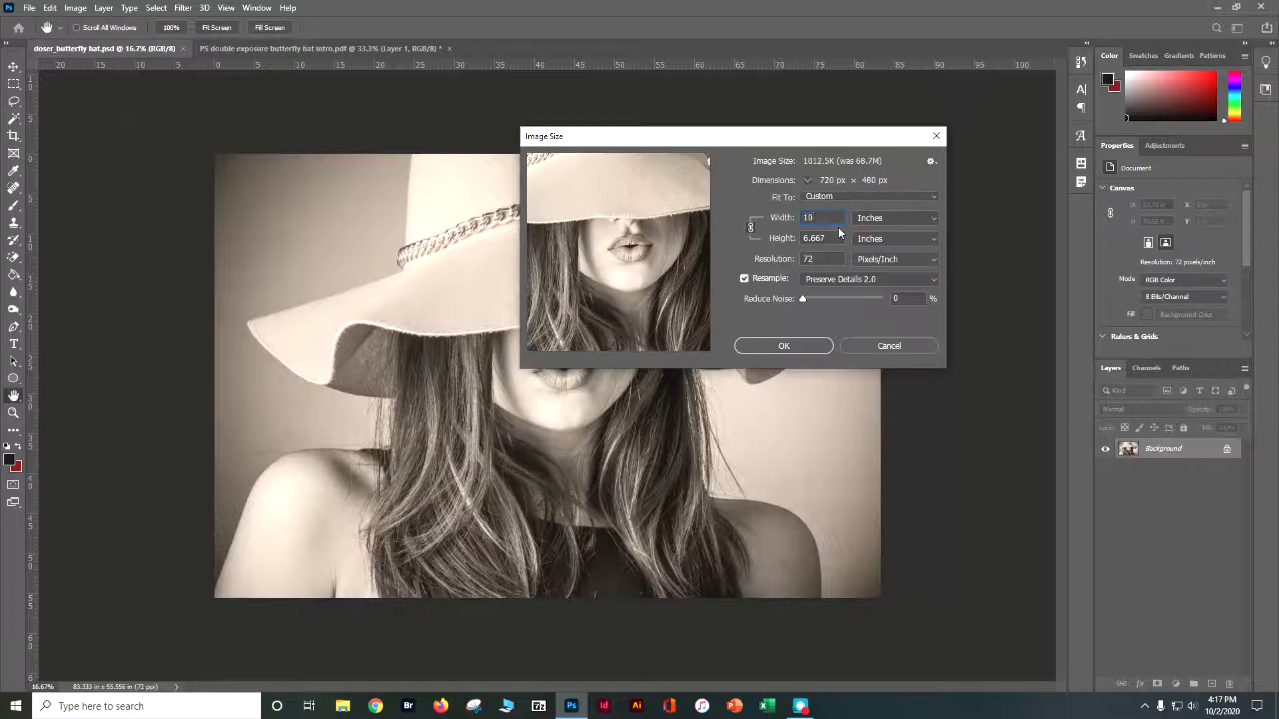
pyautogui.doubleClick(830, 259)
pyautogui.write('300')
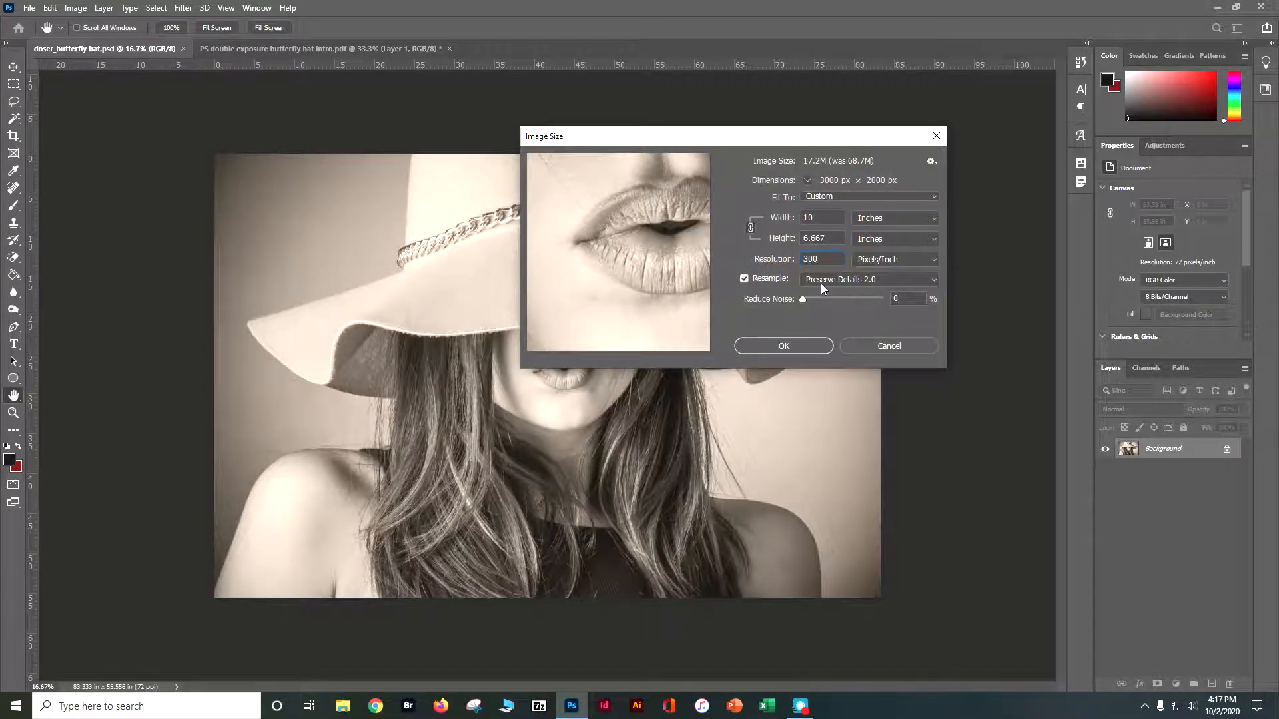
pyautogui.click(787, 346)
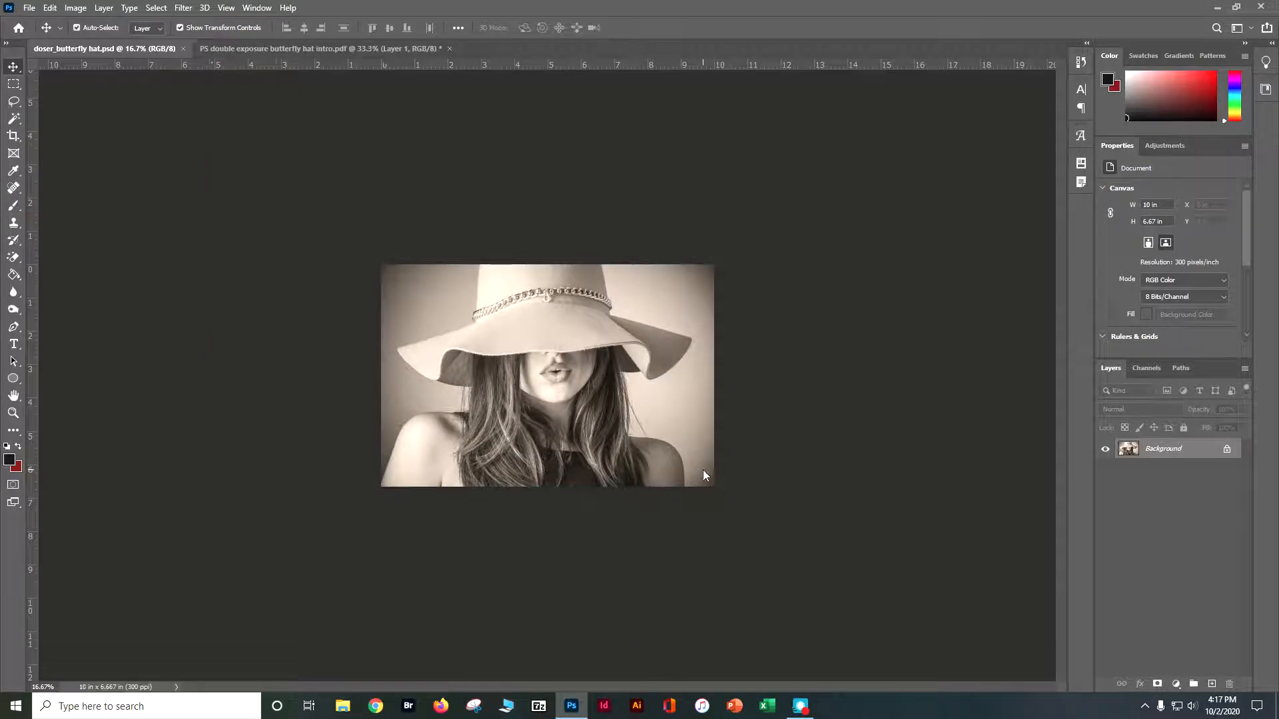
# - Apply a Levels adjustment to the photo with the black input at 7 and the white input at 241
pyautogui.hotkey('ctrl', '+')
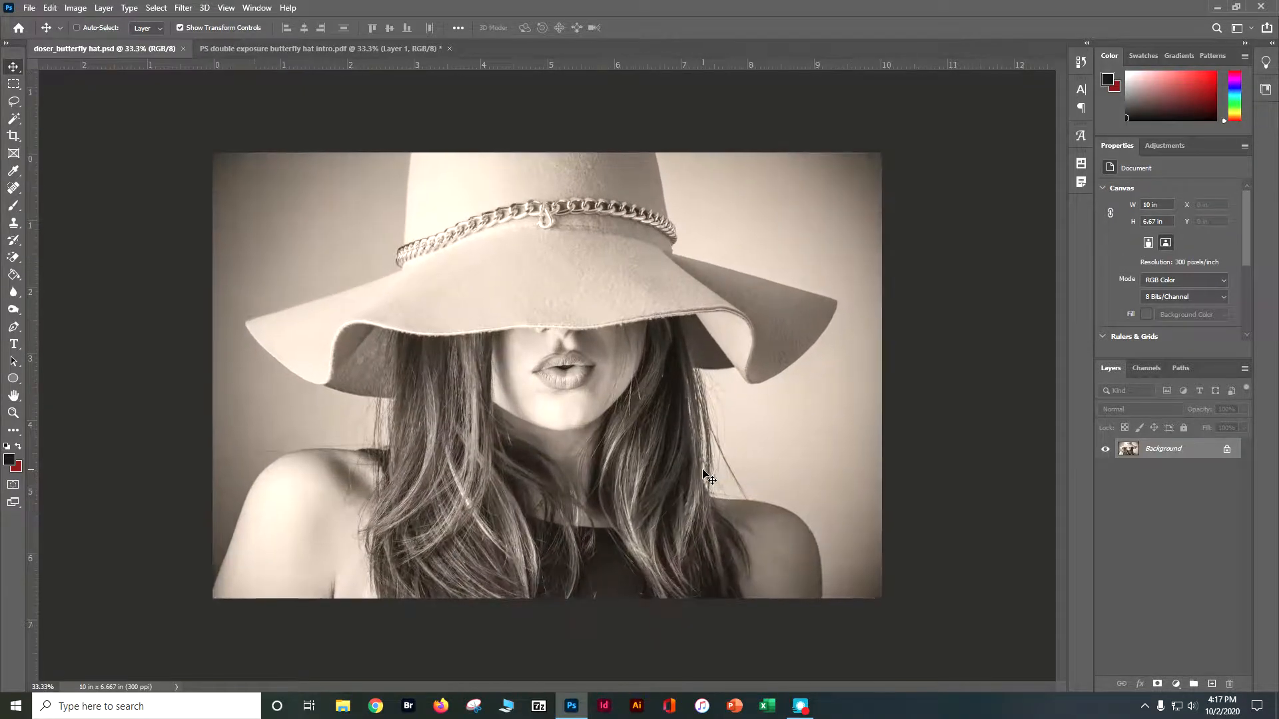
pyautogui.hotkey('ctrl', '+')
pyautogui.hotkey('ctrl', '-')
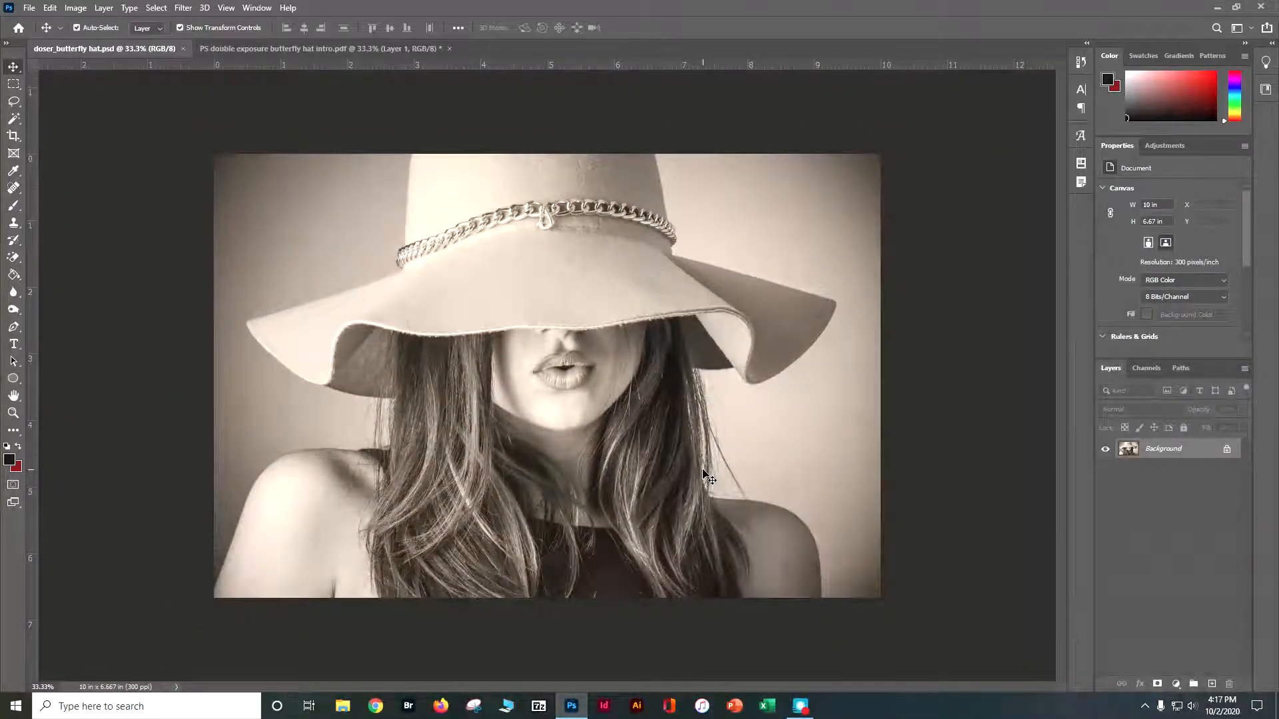
pyautogui.hotkey('ctrl', 'l')
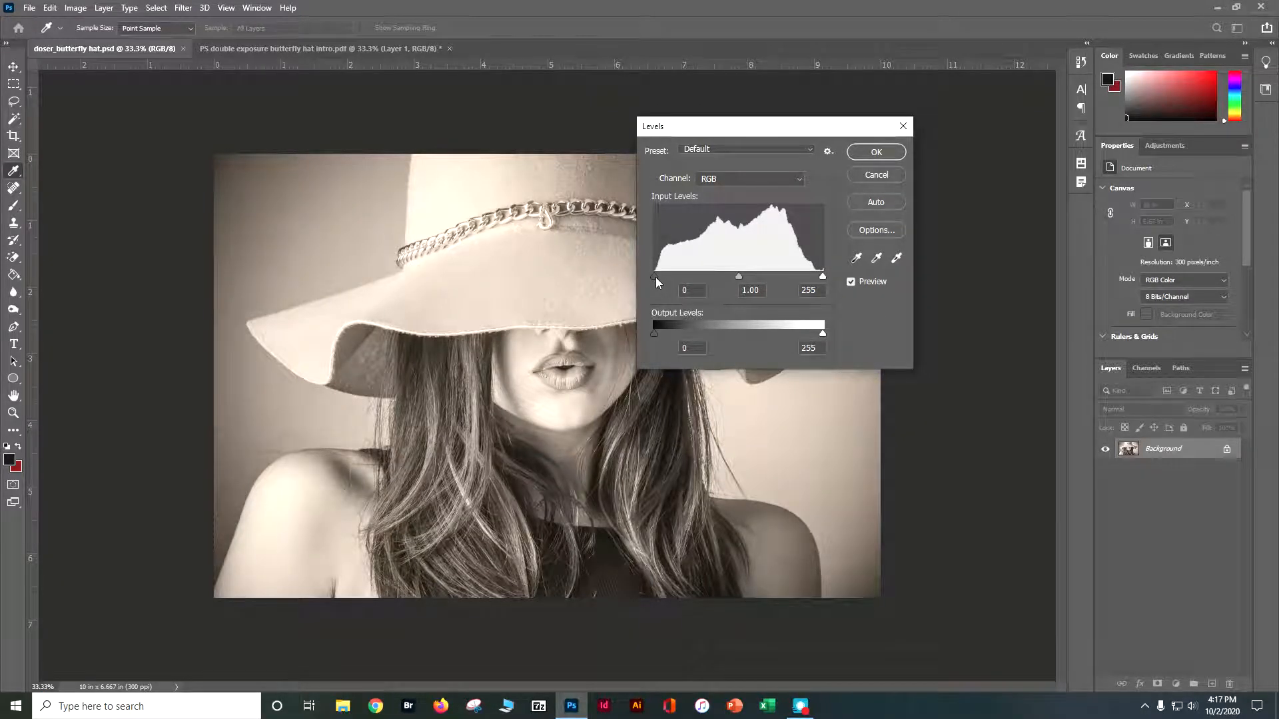
pyautogui.moveTo(653, 274); pyautogui.dragTo(659, 274)
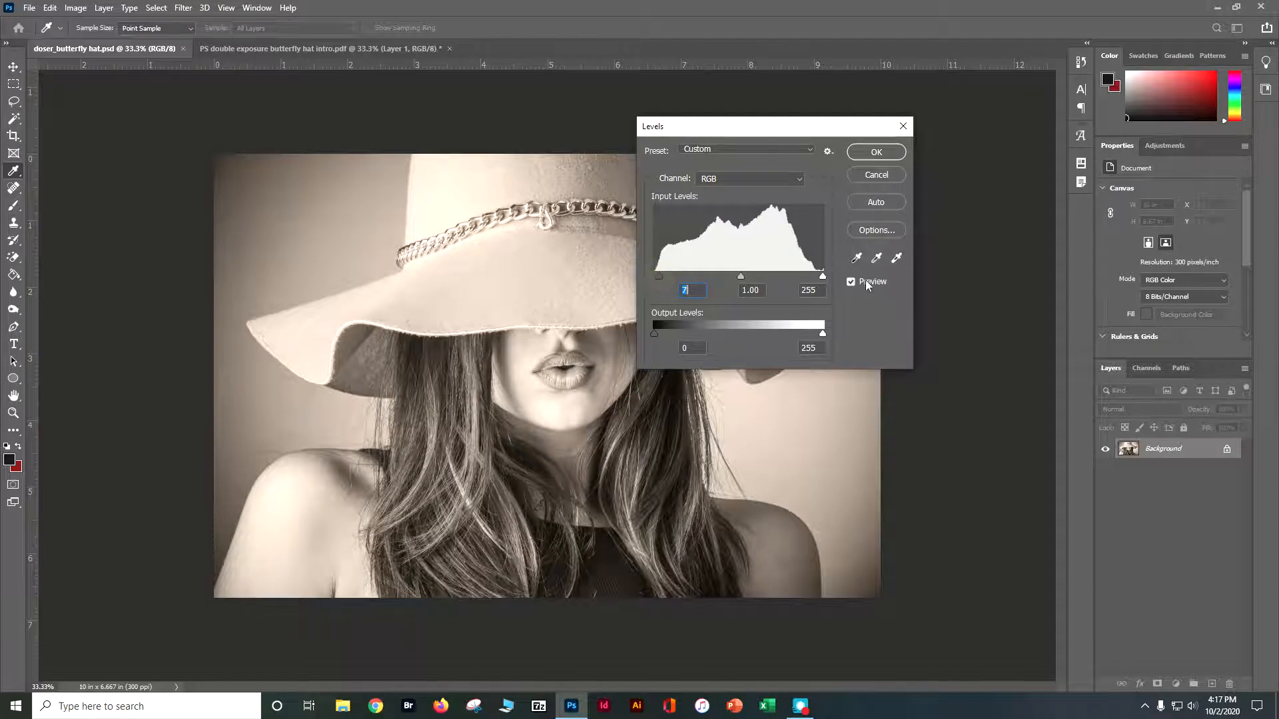
pyautogui.moveTo(819, 276); pyautogui.dragTo(813, 278)
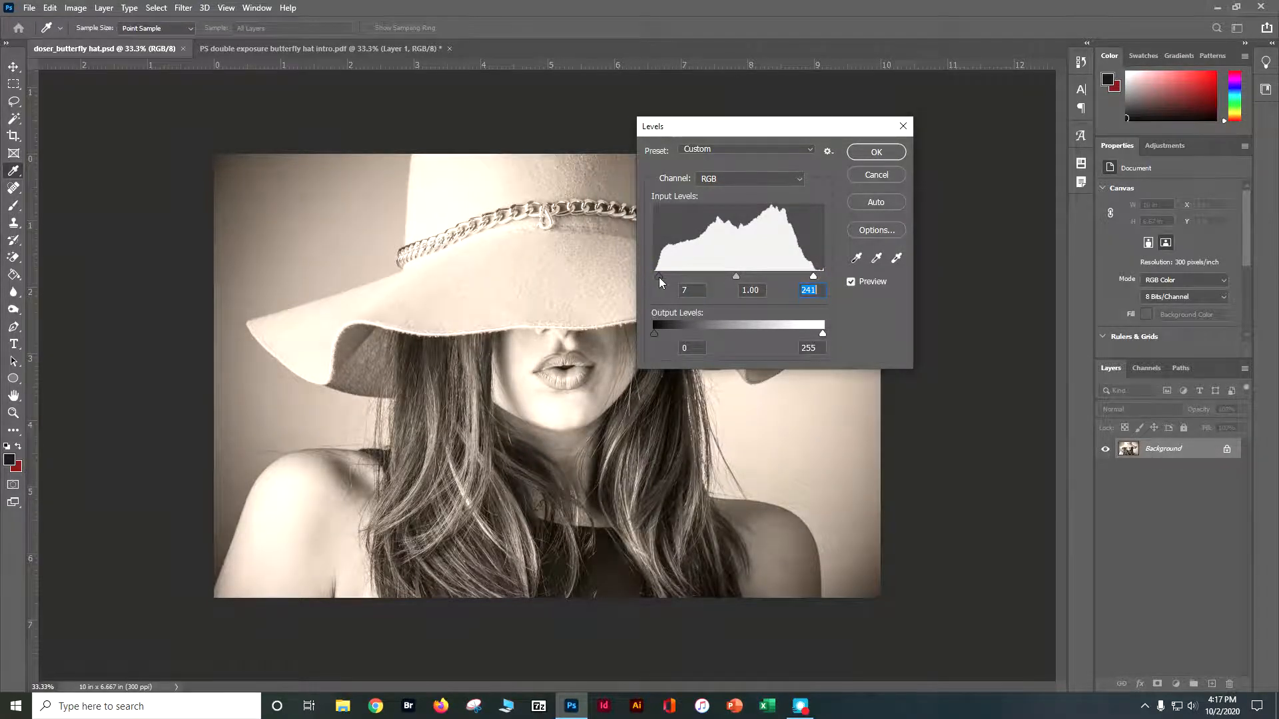
pyautogui.click(865, 155)
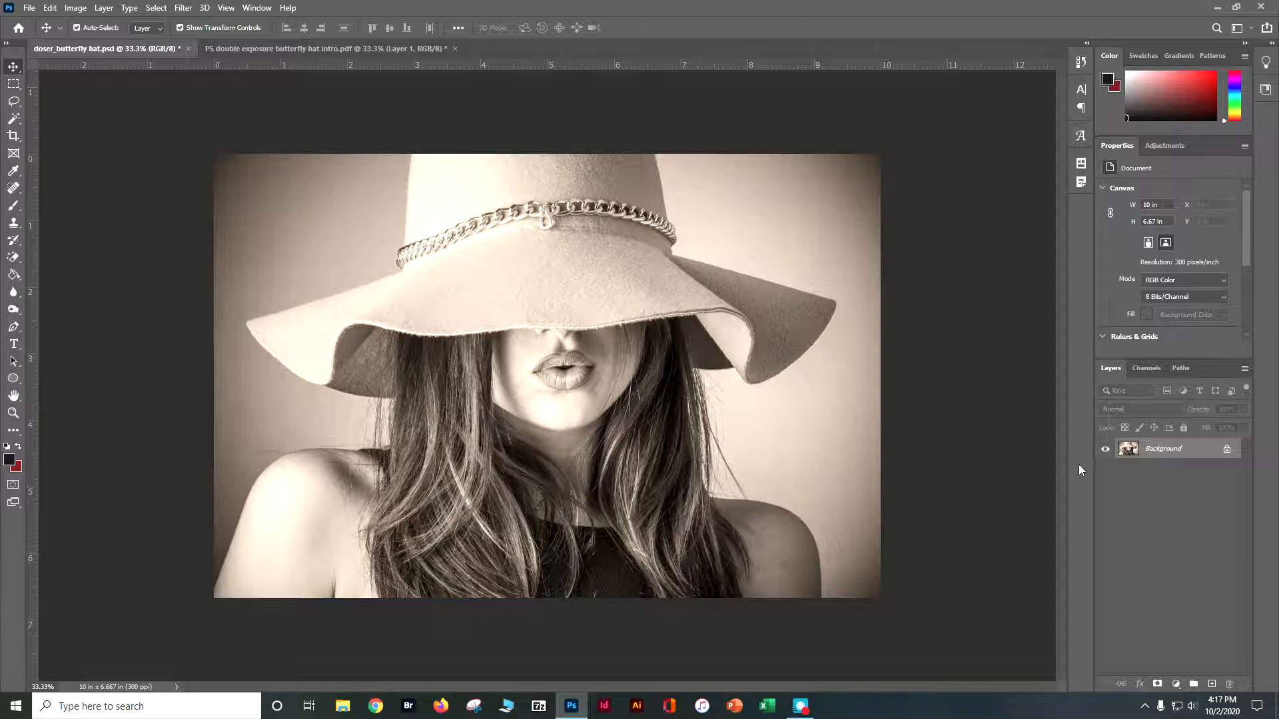
pyautogui.click(77, 10)
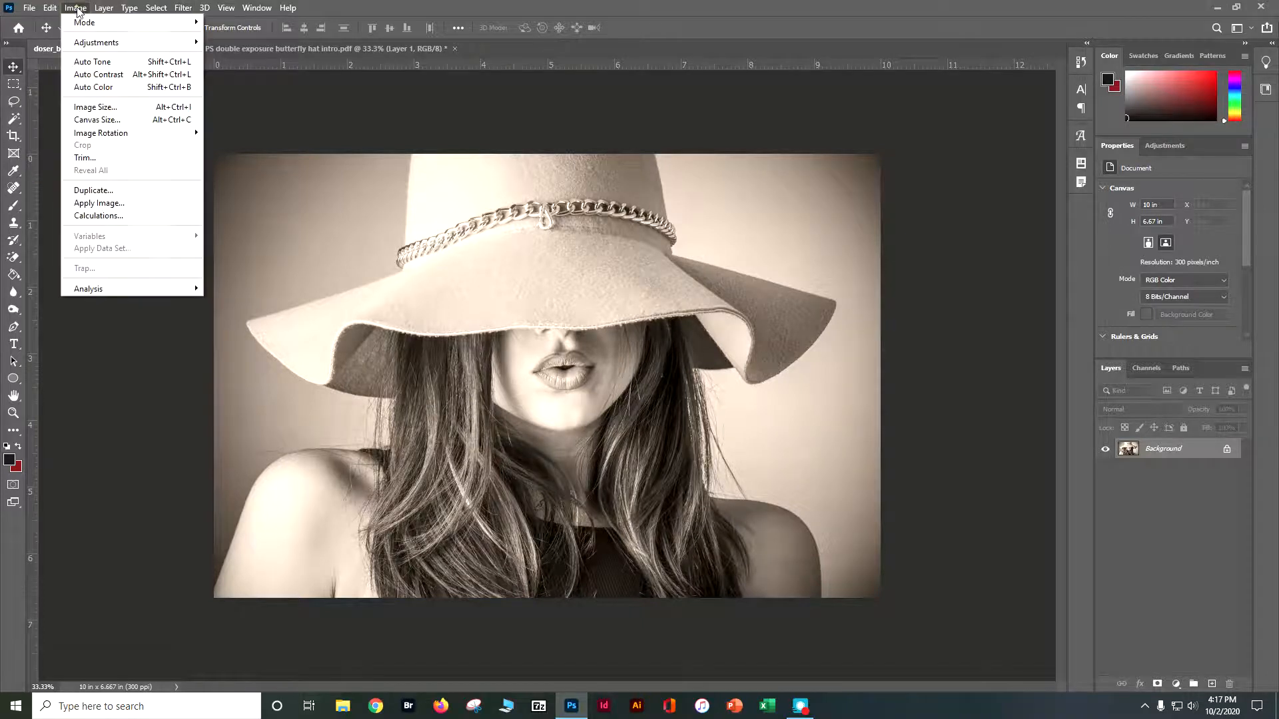
pyautogui.moveTo(88, 23)
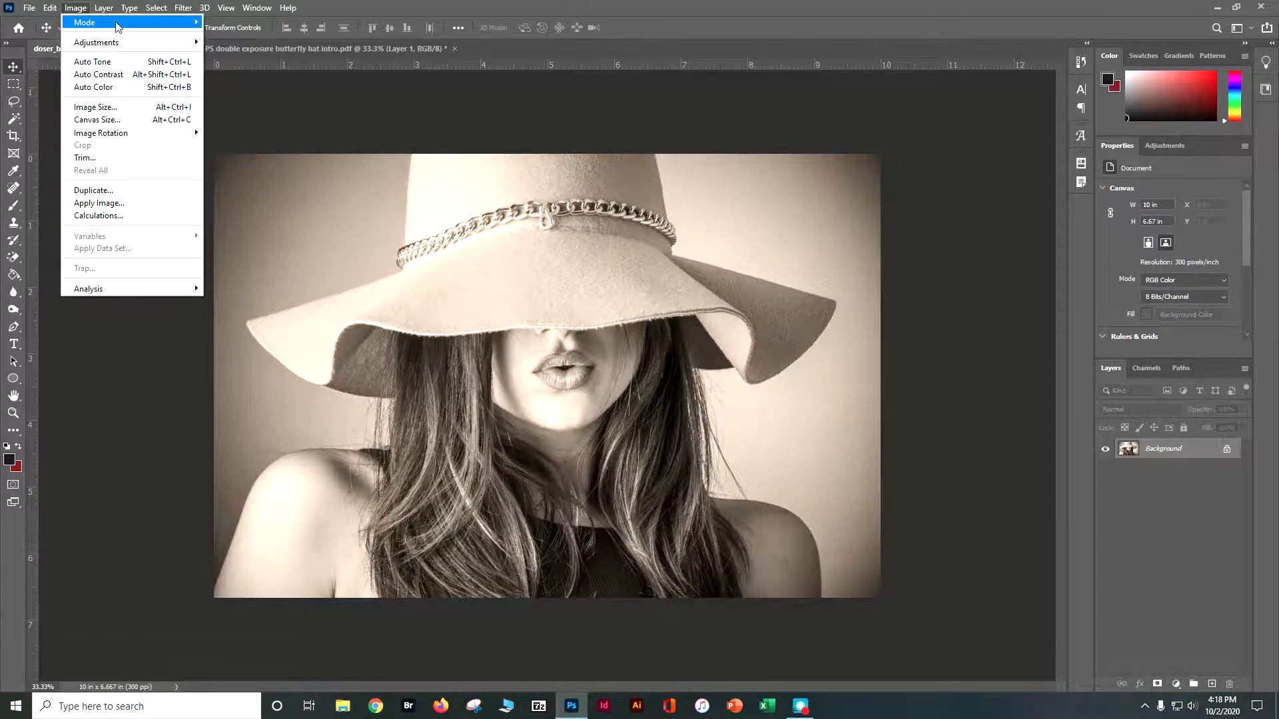
pyautogui.click(430, 4)
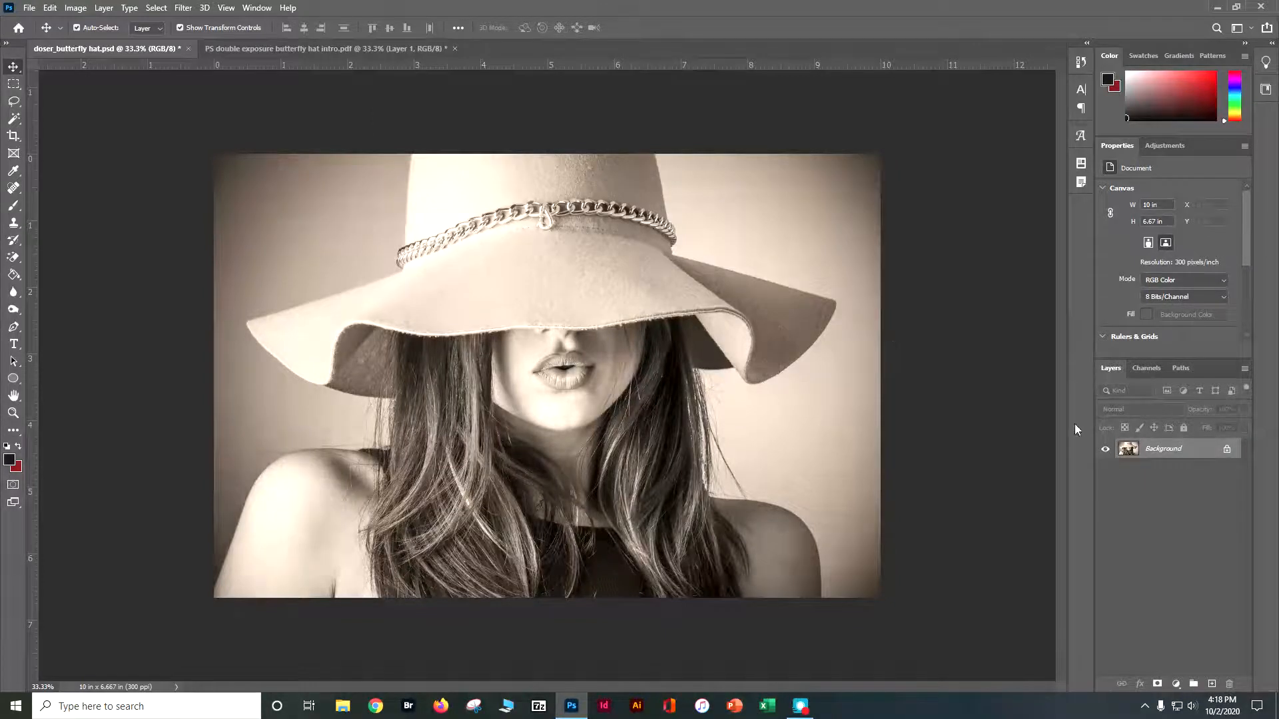
# - Convert the Background layer to a smart object
pyautogui.rightClick(1163, 448)
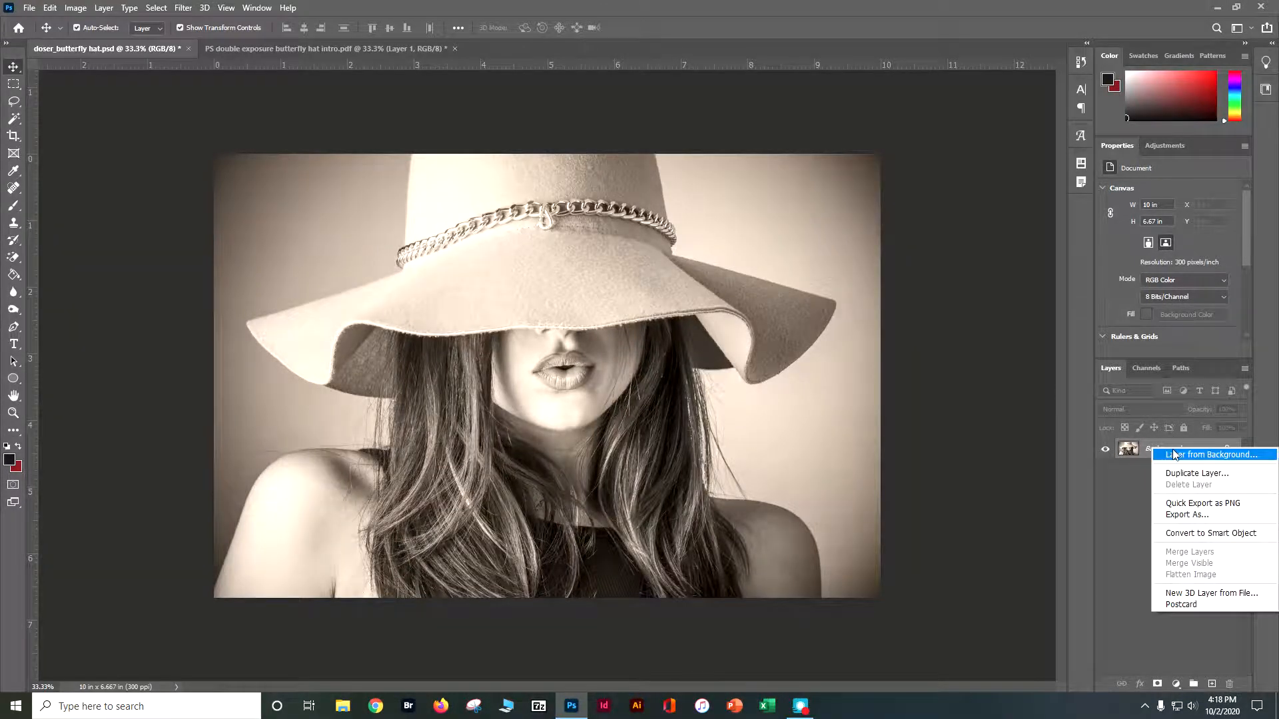
pyautogui.click(1211, 533)
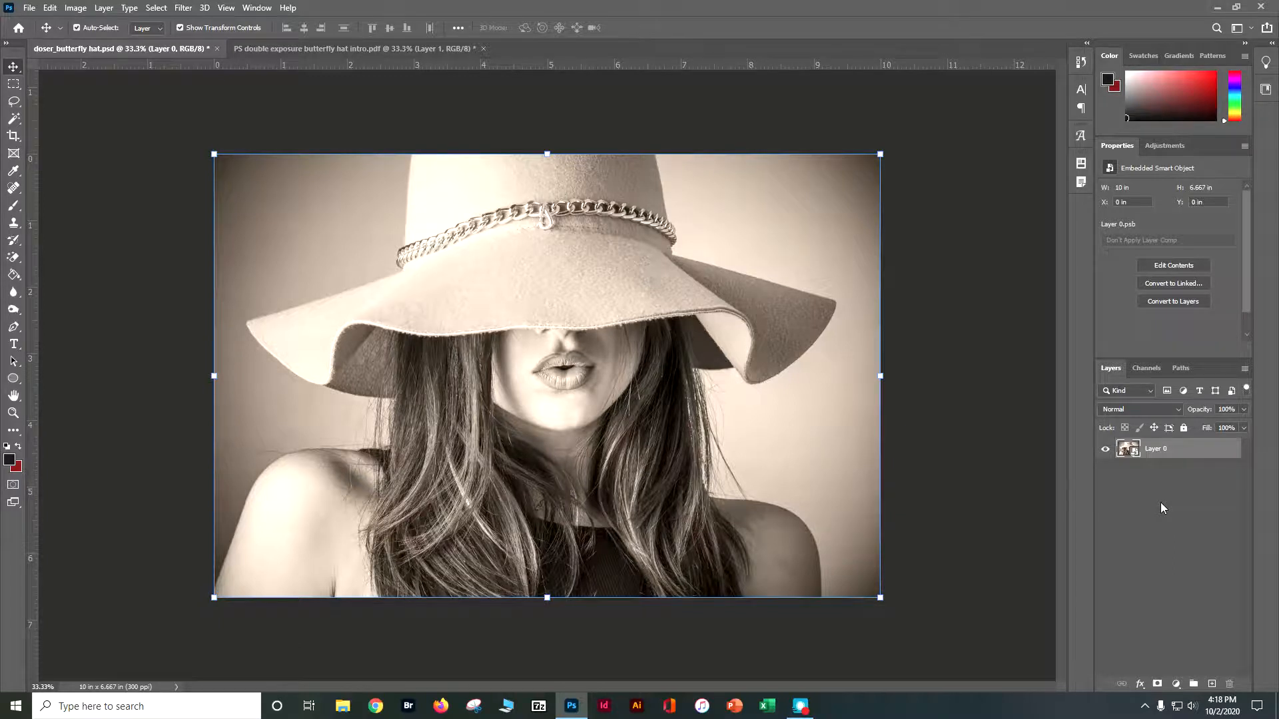
# - Place "butterfly hat 2.jpg" from the Double Exposure Assets folder as an embedded image
pyautogui.click(27, 10)
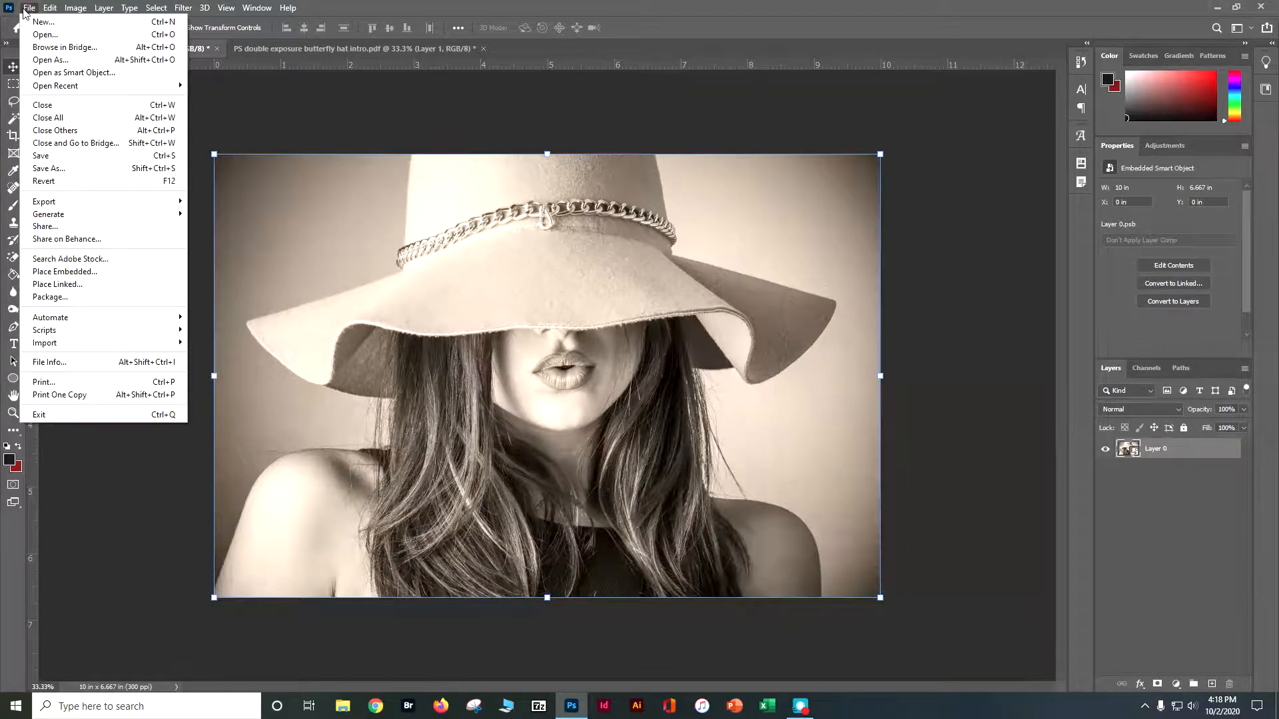
pyautogui.click(80, 271)
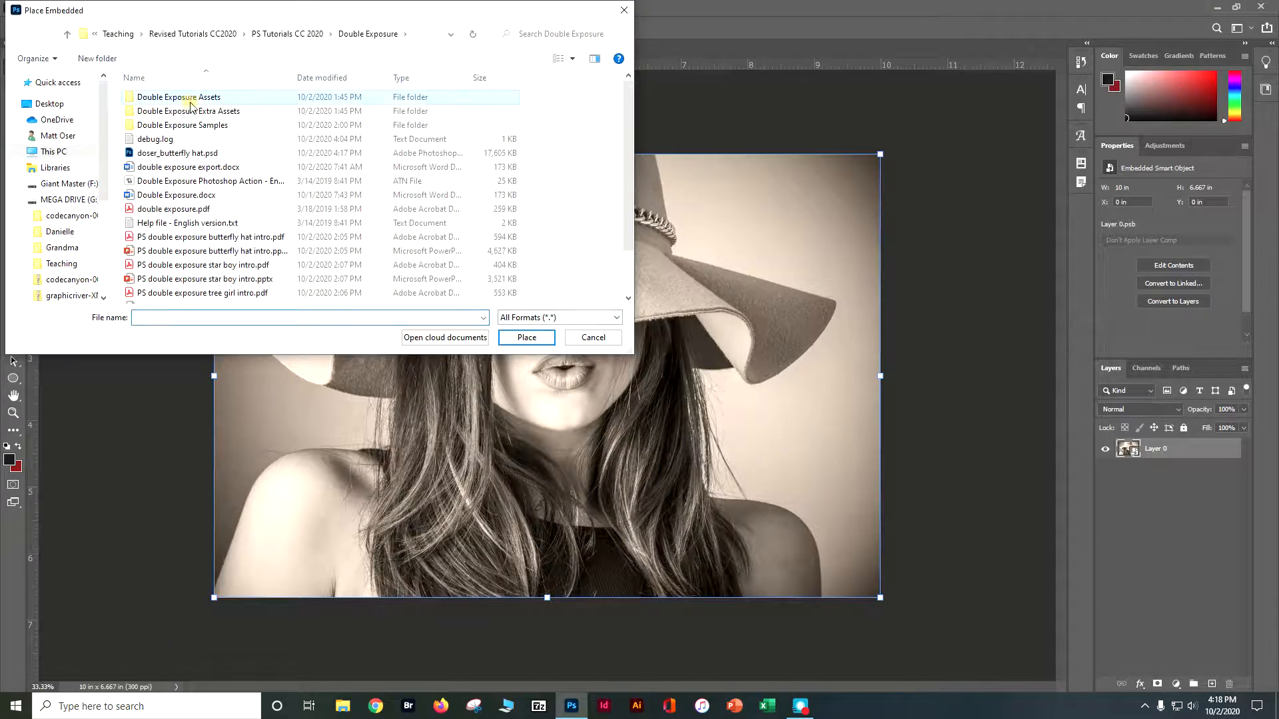
pyautogui.doubleClick(191, 100)
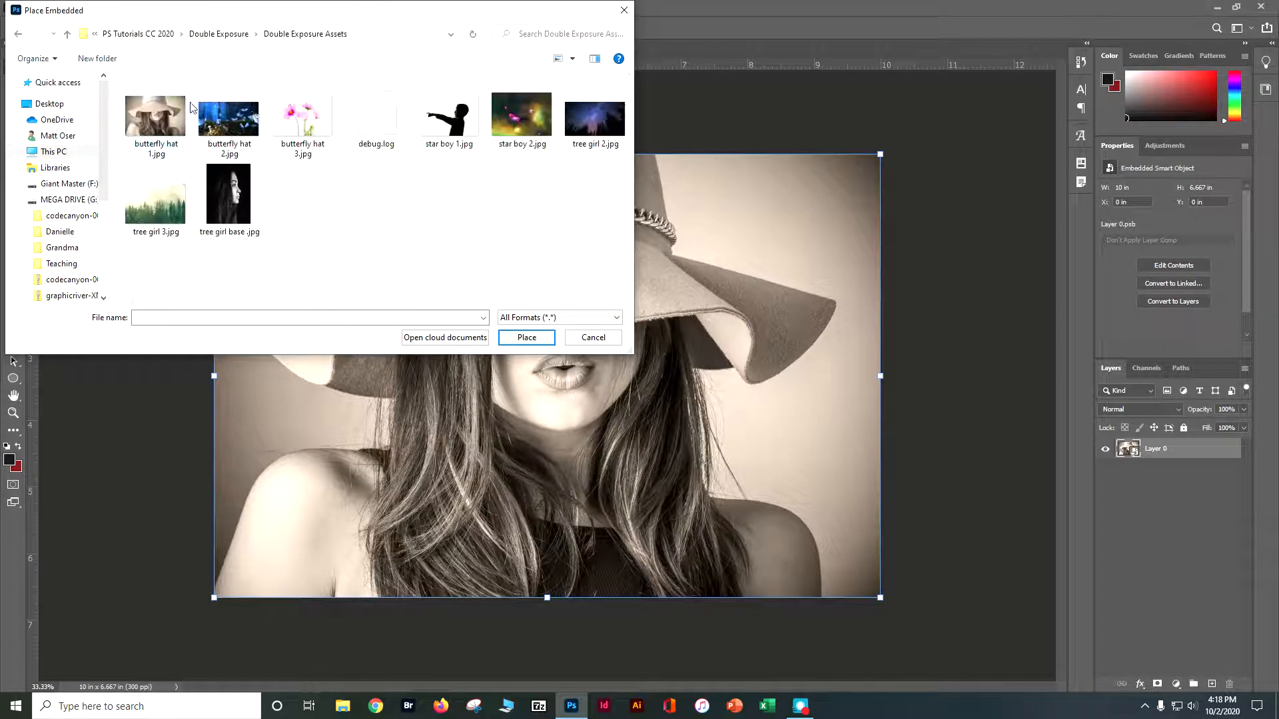
pyautogui.click(233, 128)
pyautogui.click(525, 337)
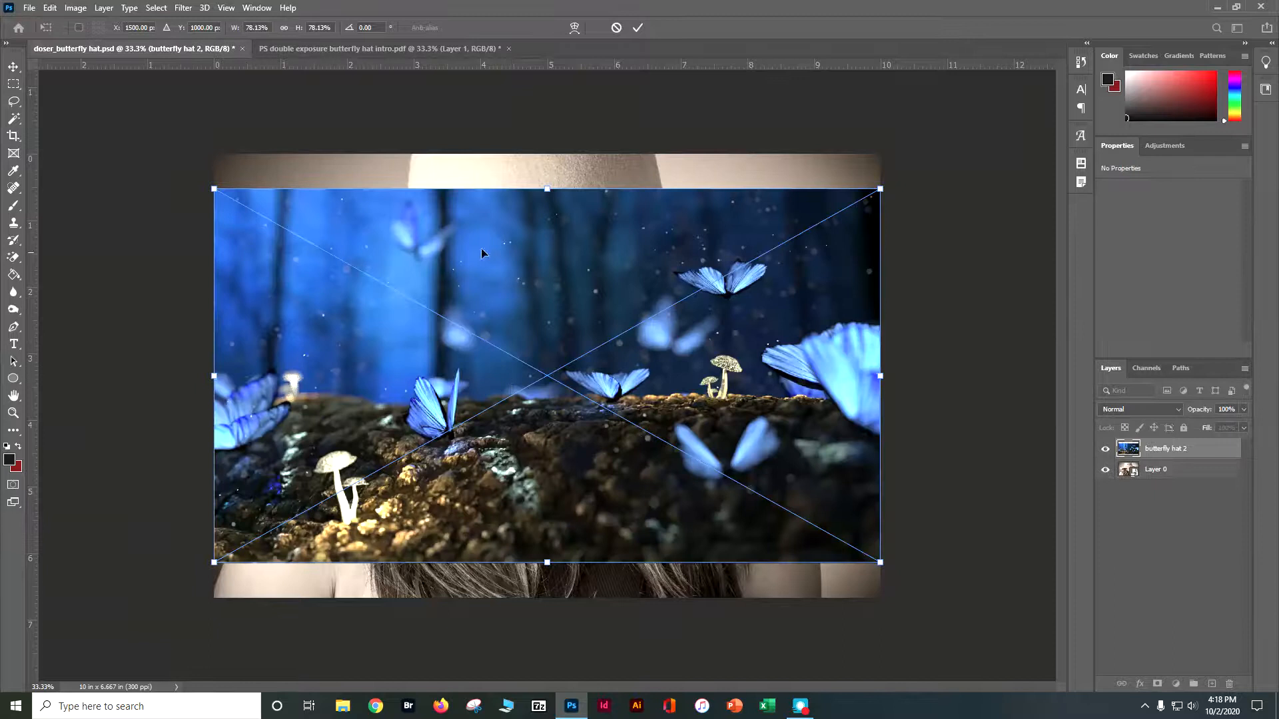
# - Stretch the placed butterfly image past all four canvas edges to about 10.64 by 7.1 inches and commit the transform
pyautogui.moveTo(549, 188); pyautogui.dragTo(549, 142)
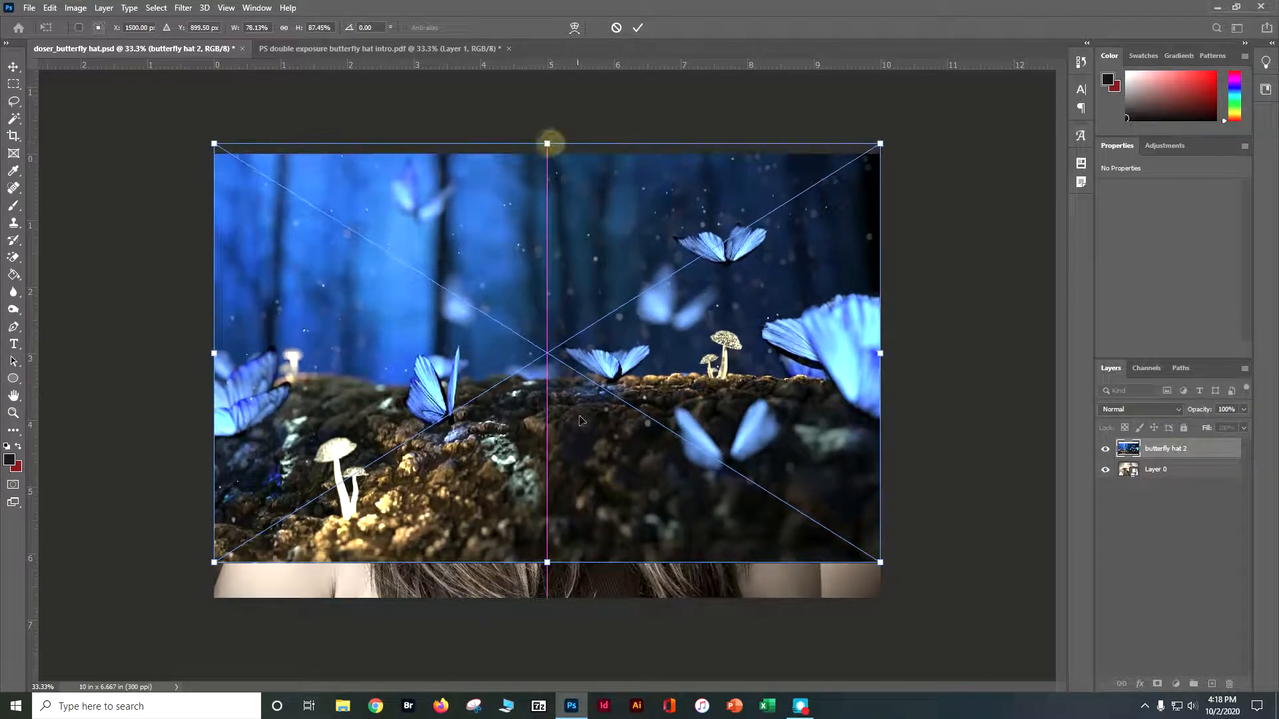
pyautogui.moveTo(548, 562); pyautogui.dragTo(552, 618)
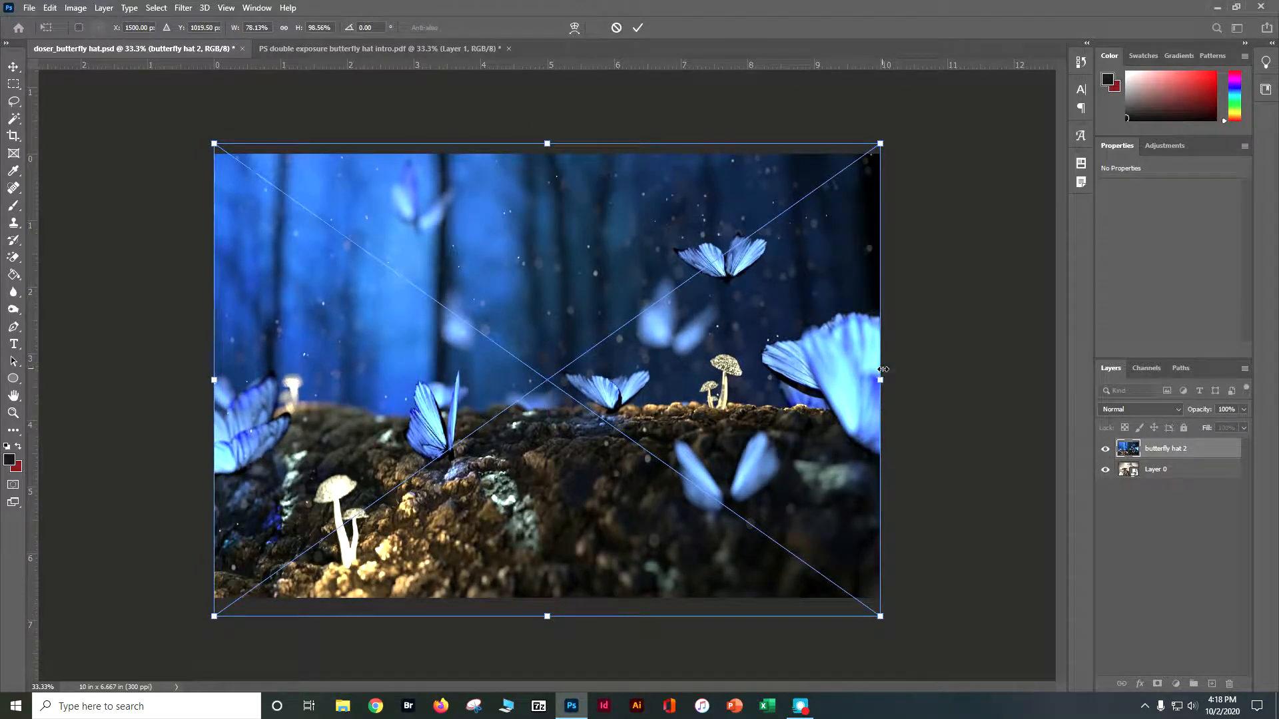
pyautogui.moveTo(879, 379); pyautogui.dragTo(903, 379)
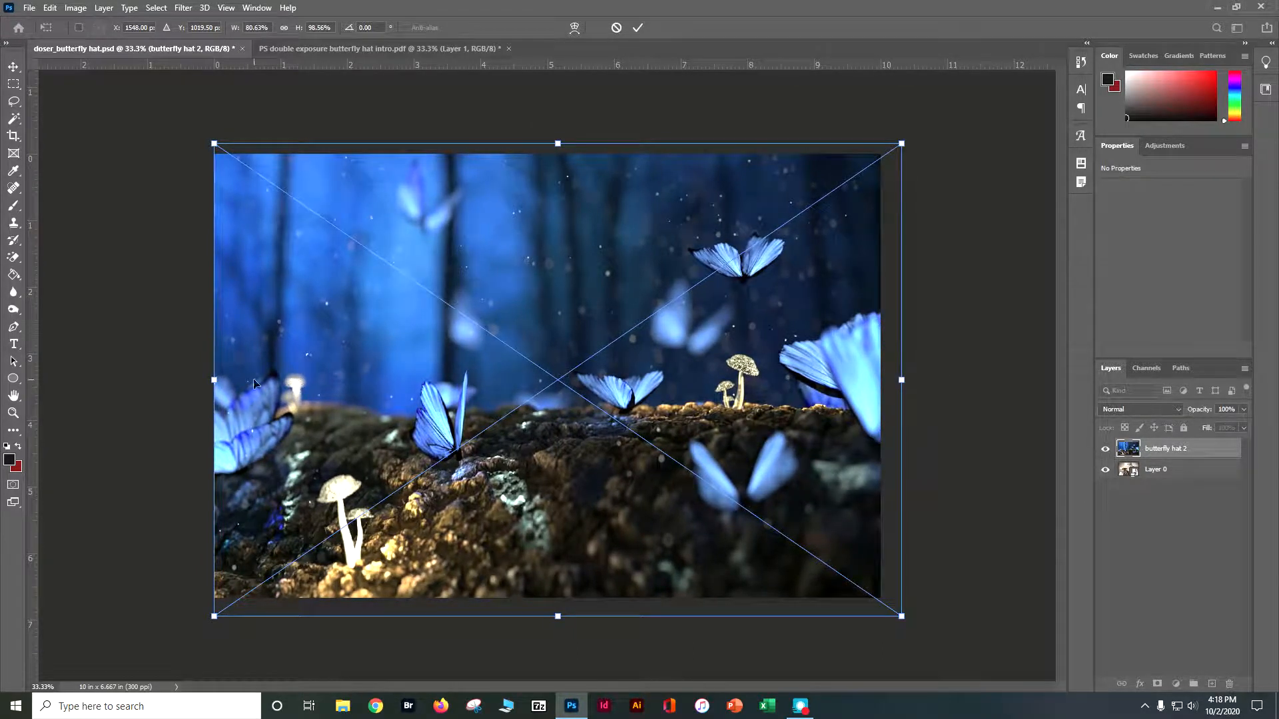
pyautogui.moveTo(213, 380); pyautogui.dragTo(192, 380)
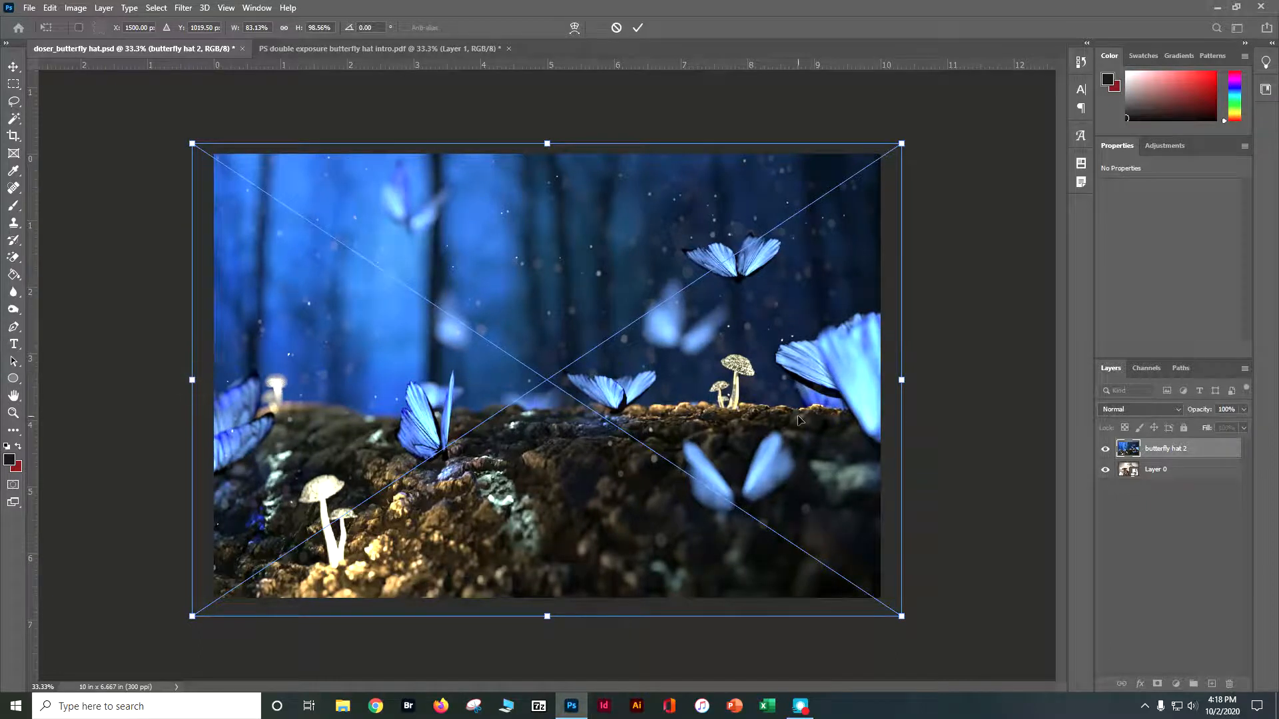
pyautogui.press('Return')
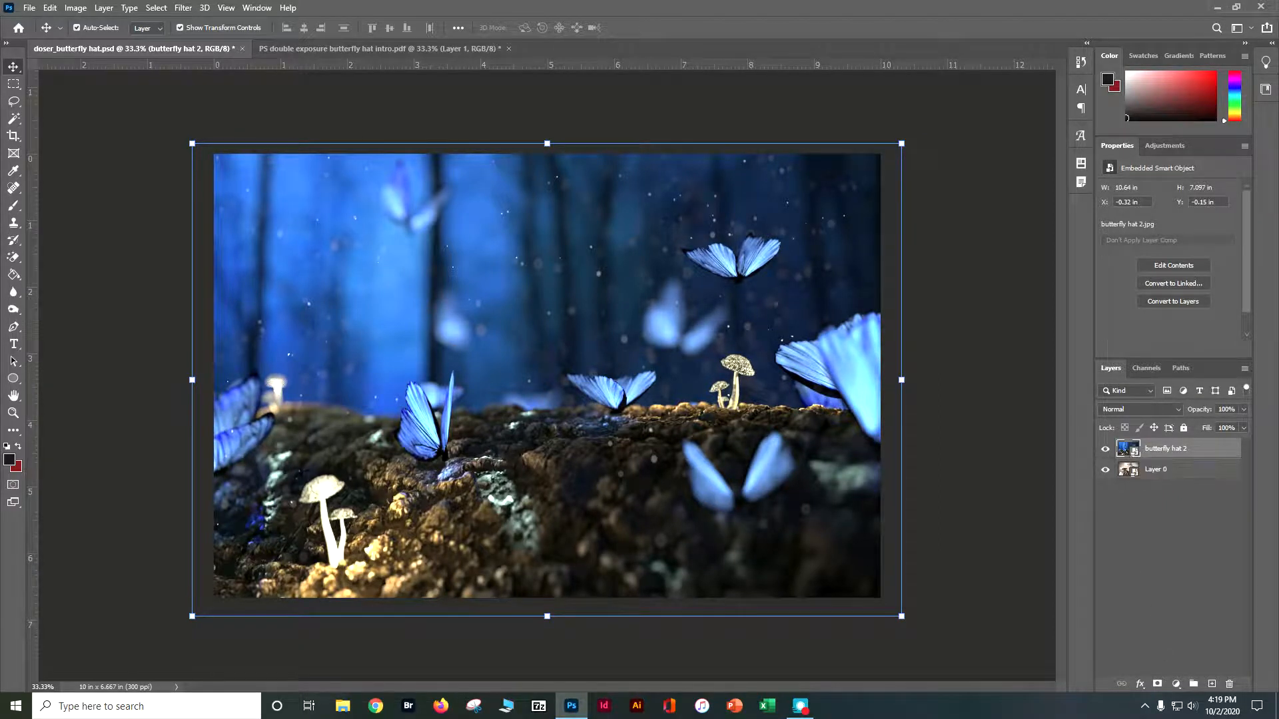
# - Add a Black & White adjustment layer above the butterfly hat 2 layer
pyautogui.click(1175, 686)
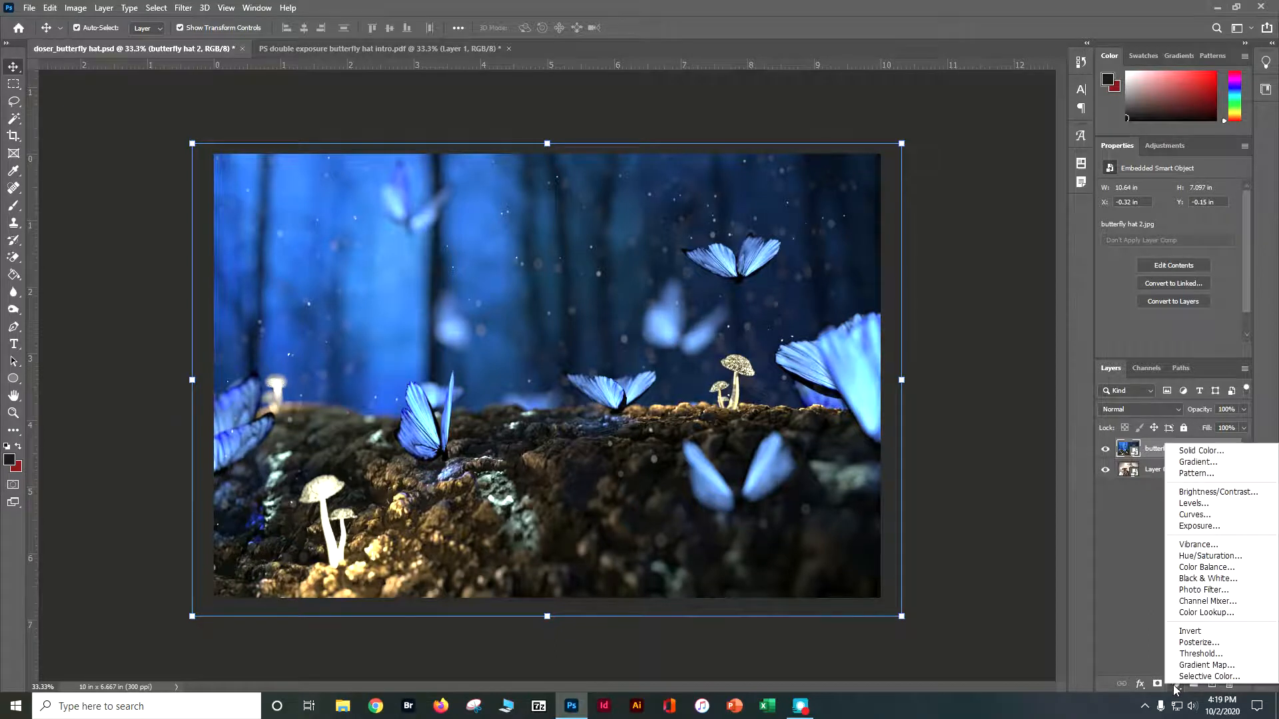
pyautogui.click(1193, 578)
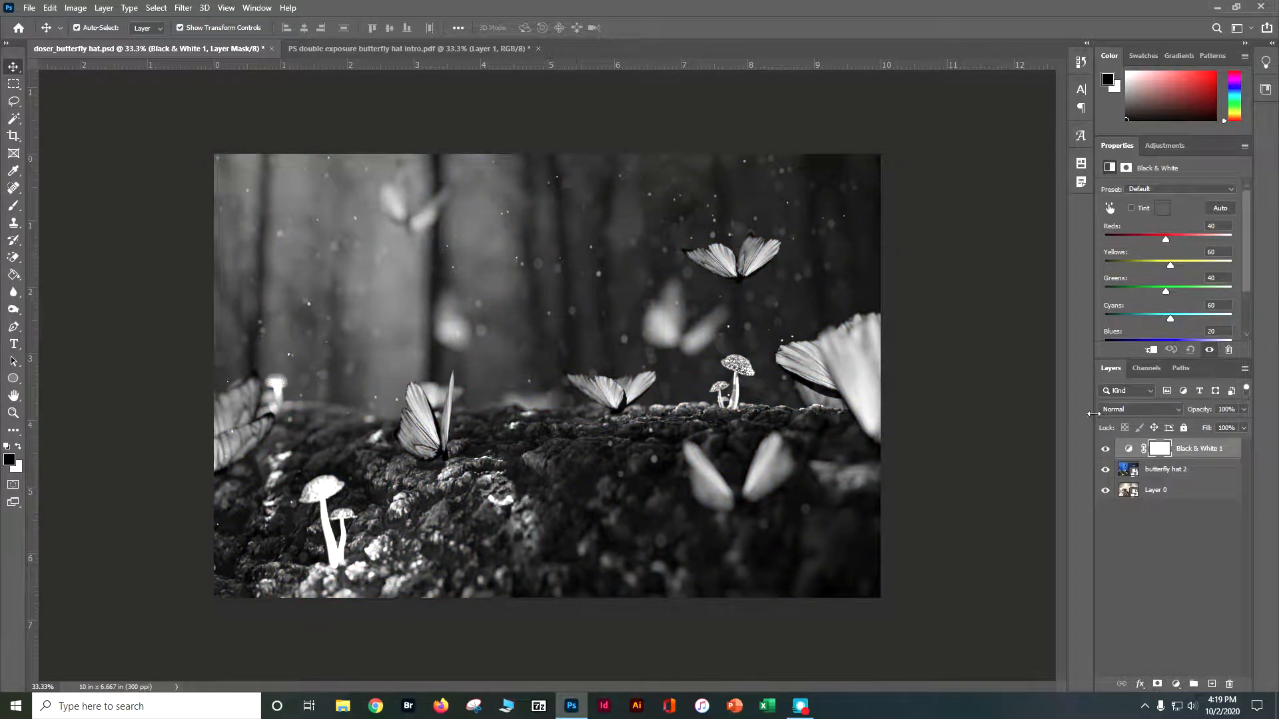
# - Set the butterfly hat 2 layer's blend mode to Lighten and move the Black & White adjustment layer beneath it
pyautogui.click(1156, 475)
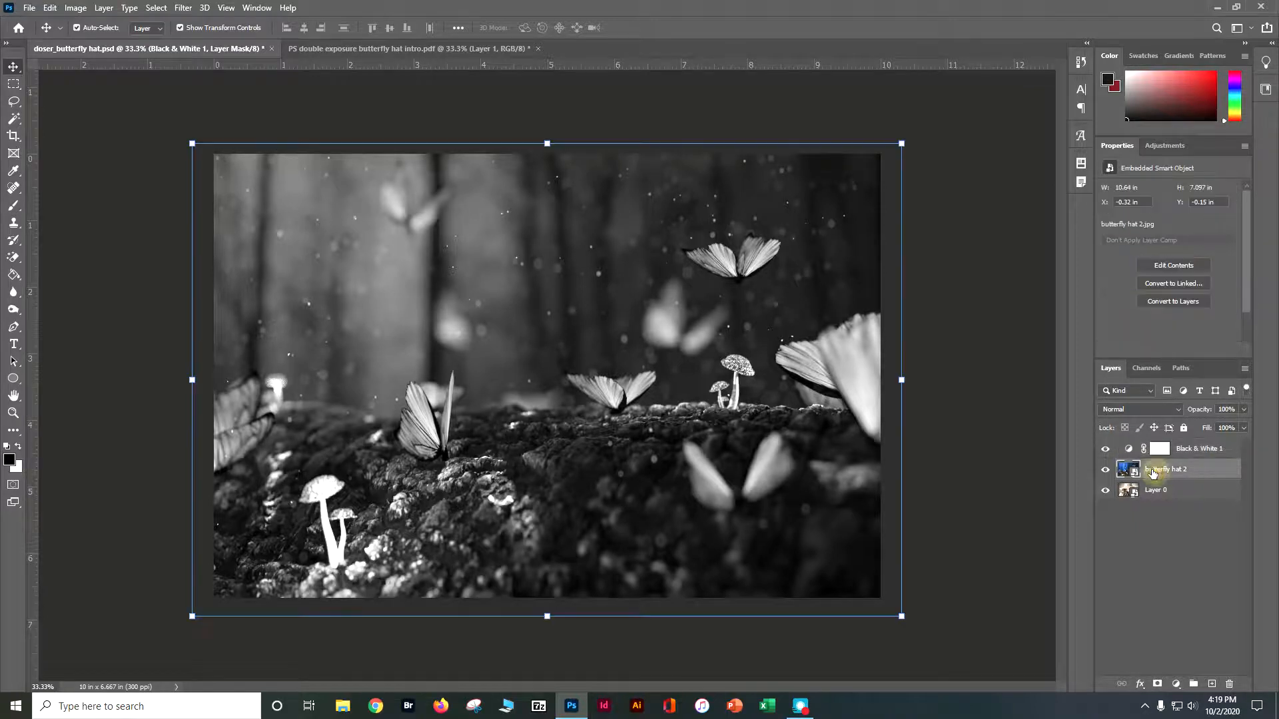
pyautogui.click(1112, 411)
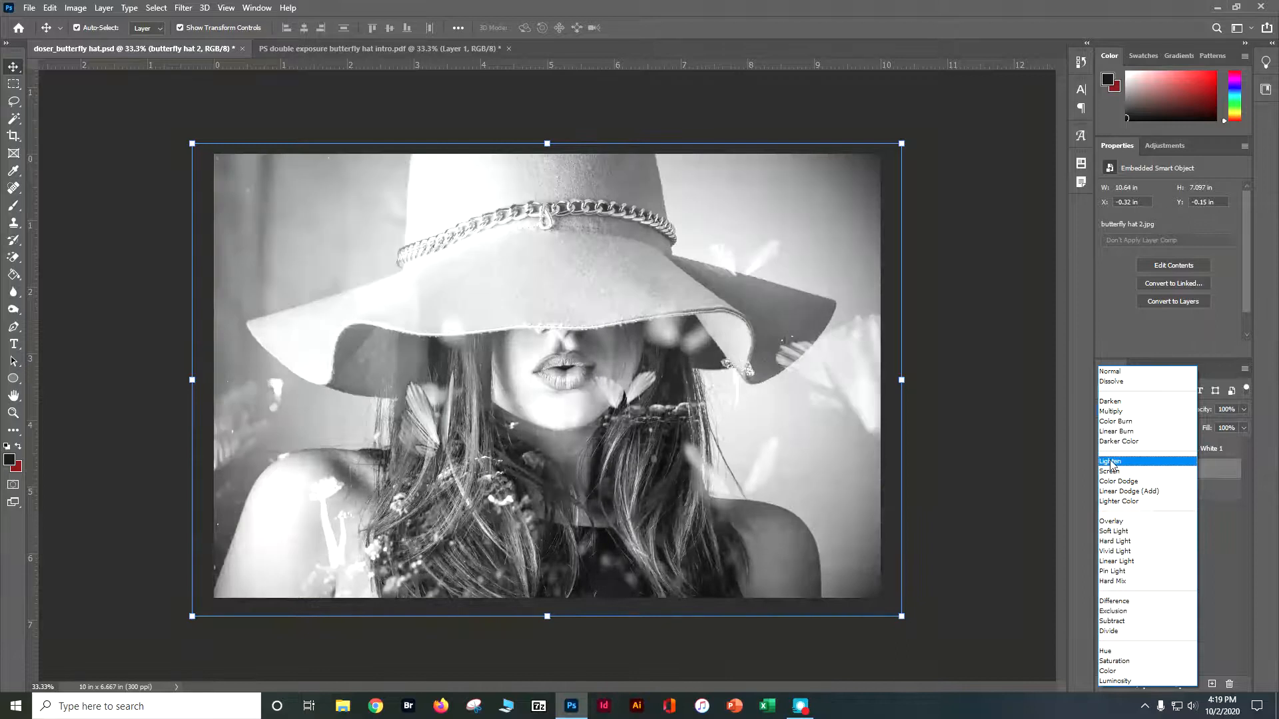
pyautogui.click(1110, 462)
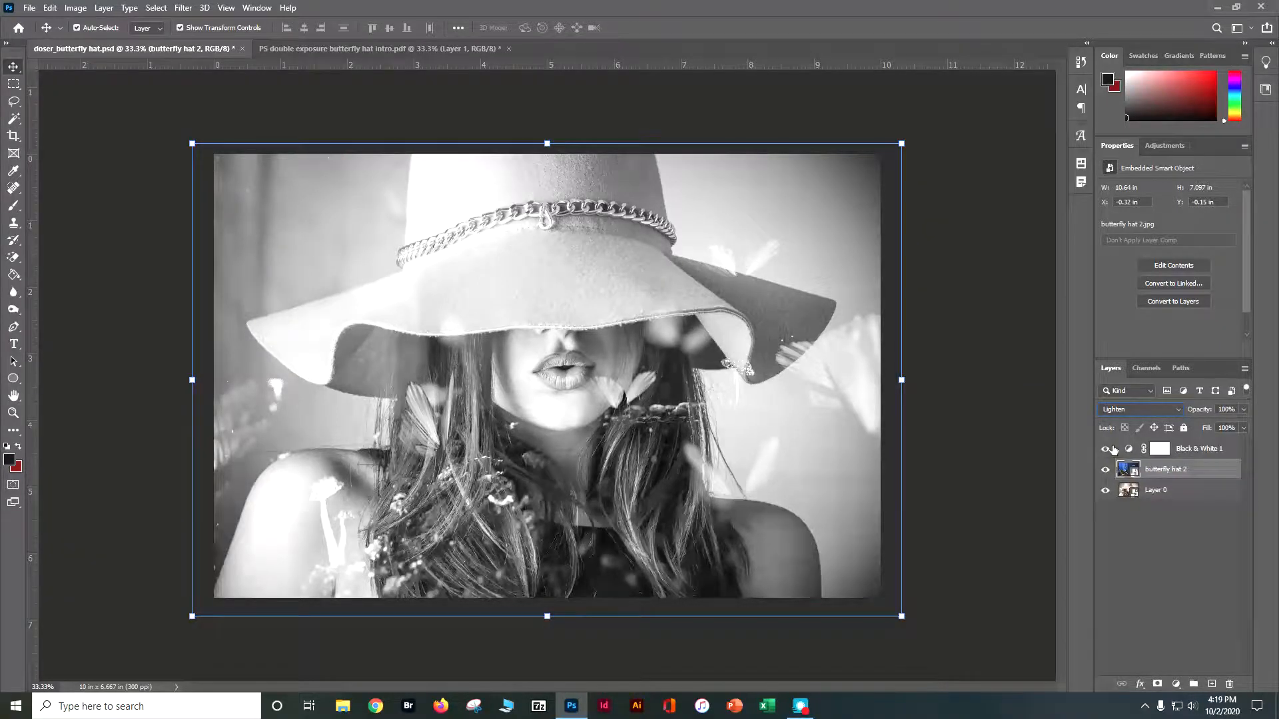
pyautogui.moveTo(1180, 448); pyautogui.dragTo(1179, 471)
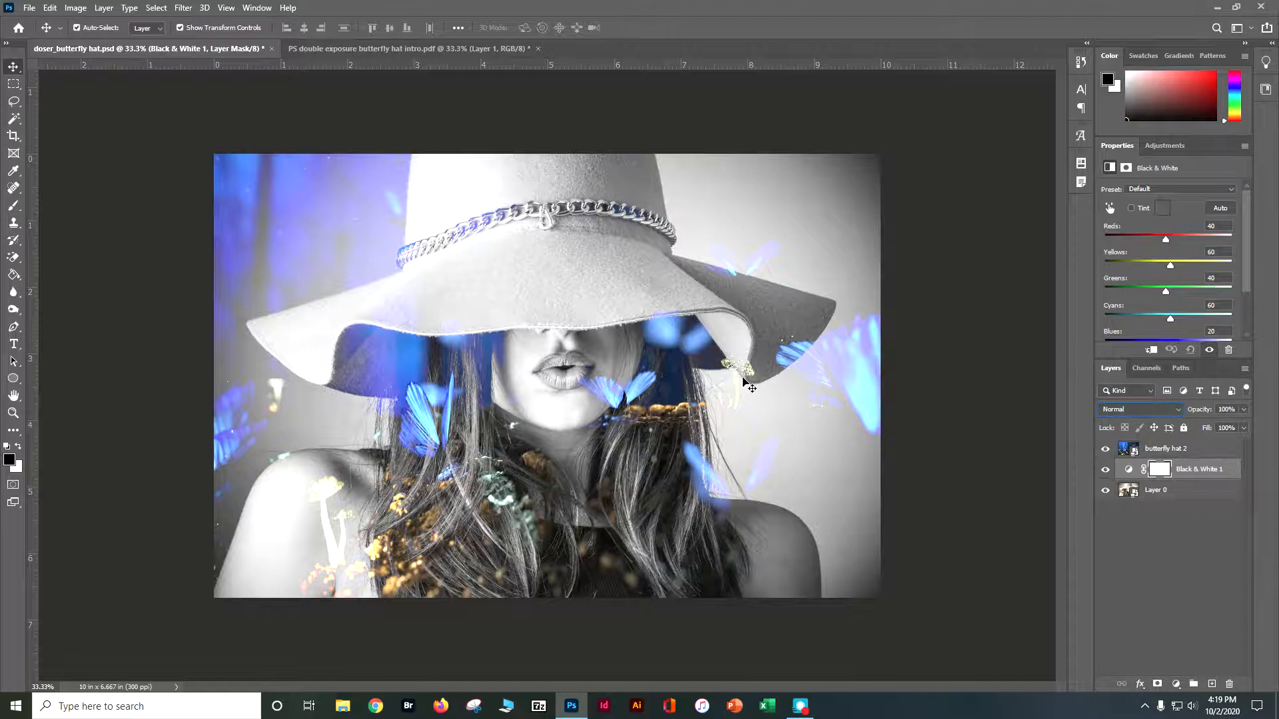
# - Target the Black & White adjustment layer's mask and set up the Brush tool with a 250 px size and 100% flow
pyautogui.click(1165, 470)
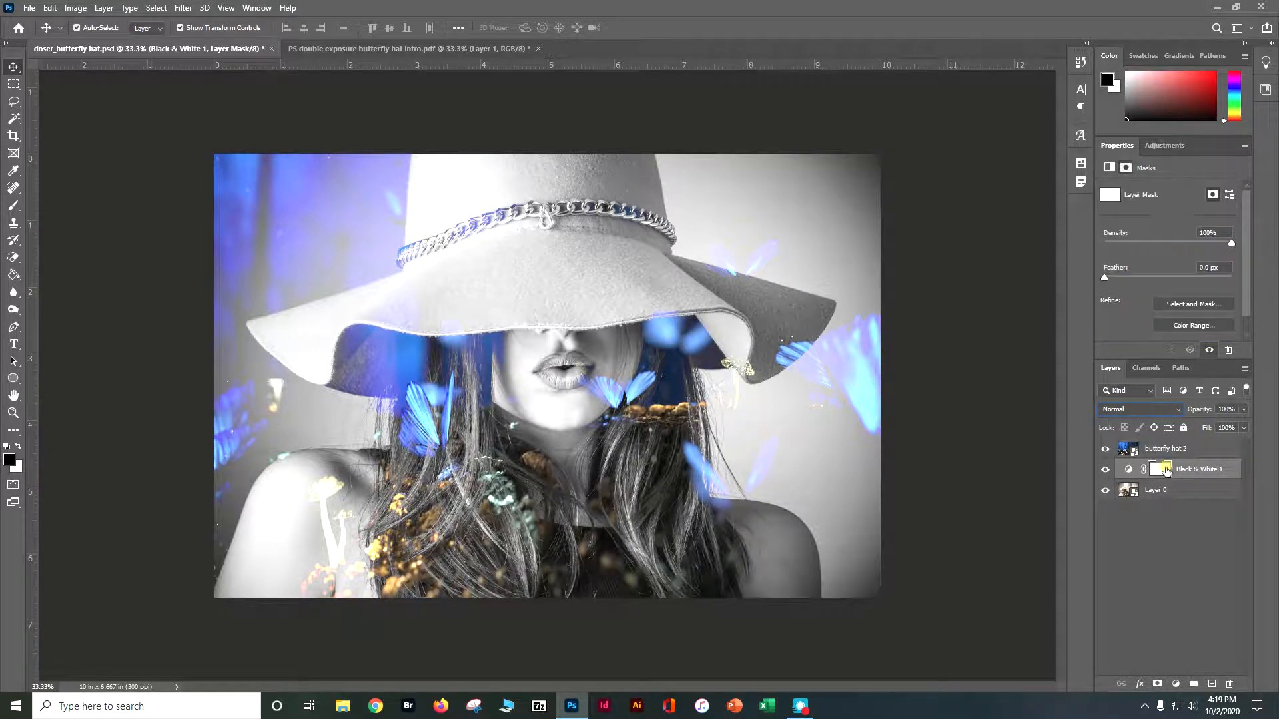
pyautogui.click(13, 211)
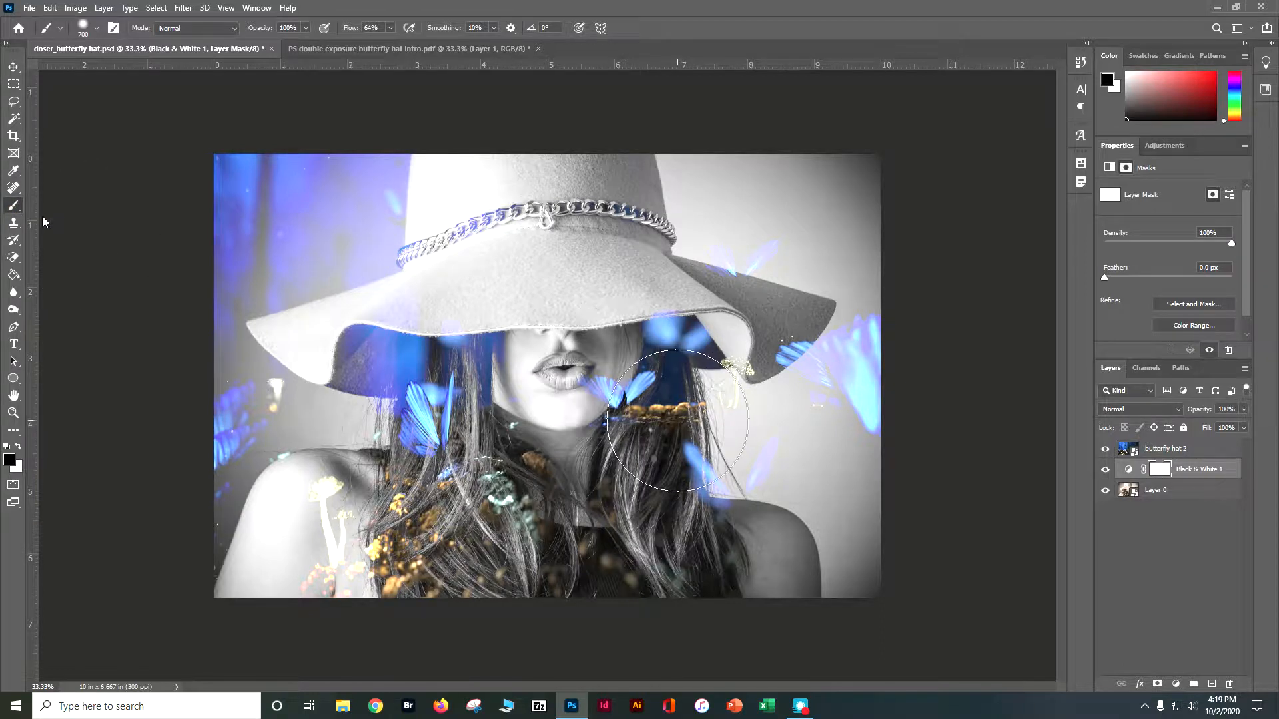
pyautogui.press('[')
pyautogui.press('[')
pyautogui.press('[')
pyautogui.press('[')
pyautogui.press('[')
pyautogui.click(391, 29)
pyautogui.moveTo(393, 49); pyautogui.dragTo(433, 51)
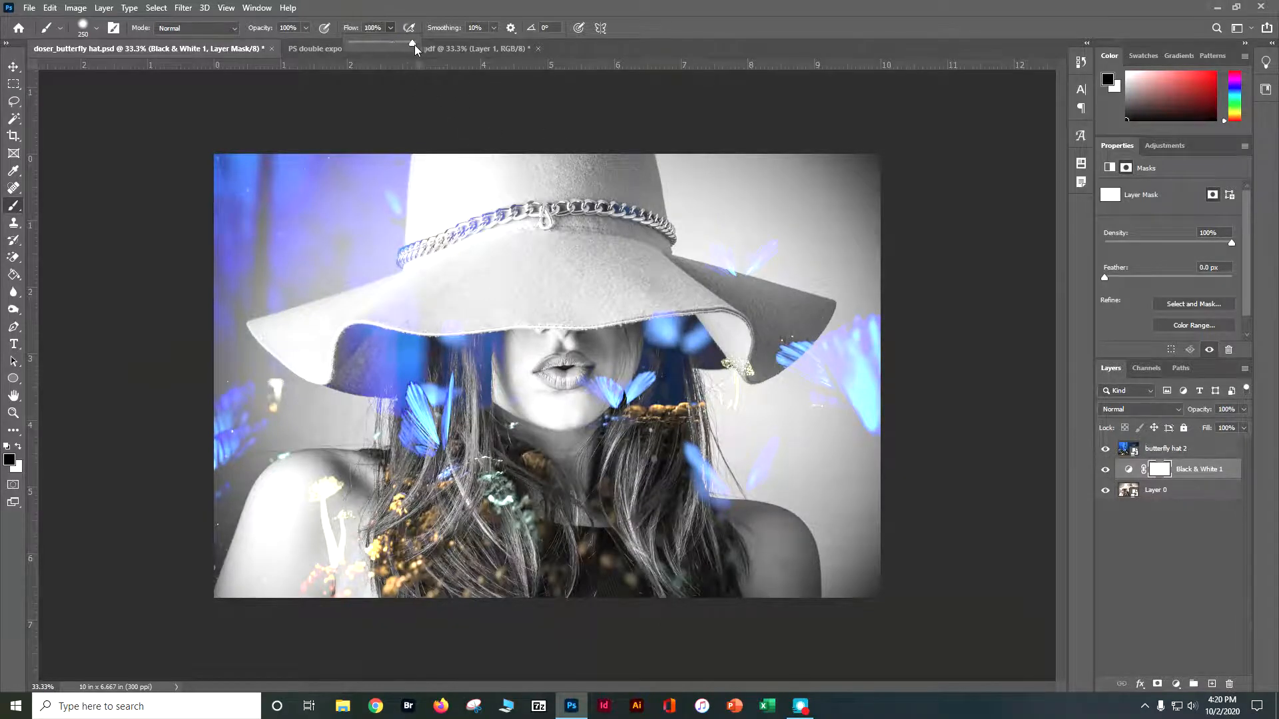
# - Add a layer mask to the butterfly hat 2 layer
pyautogui.click(328, 484)
pyautogui.moveTo(327, 484)
pyautogui.mouseDown()
pyautogui.moveTo(322, 533)
pyautogui.moveTo(340, 566)
pyautogui.moveTo(315, 574)
pyautogui.mouseUp()
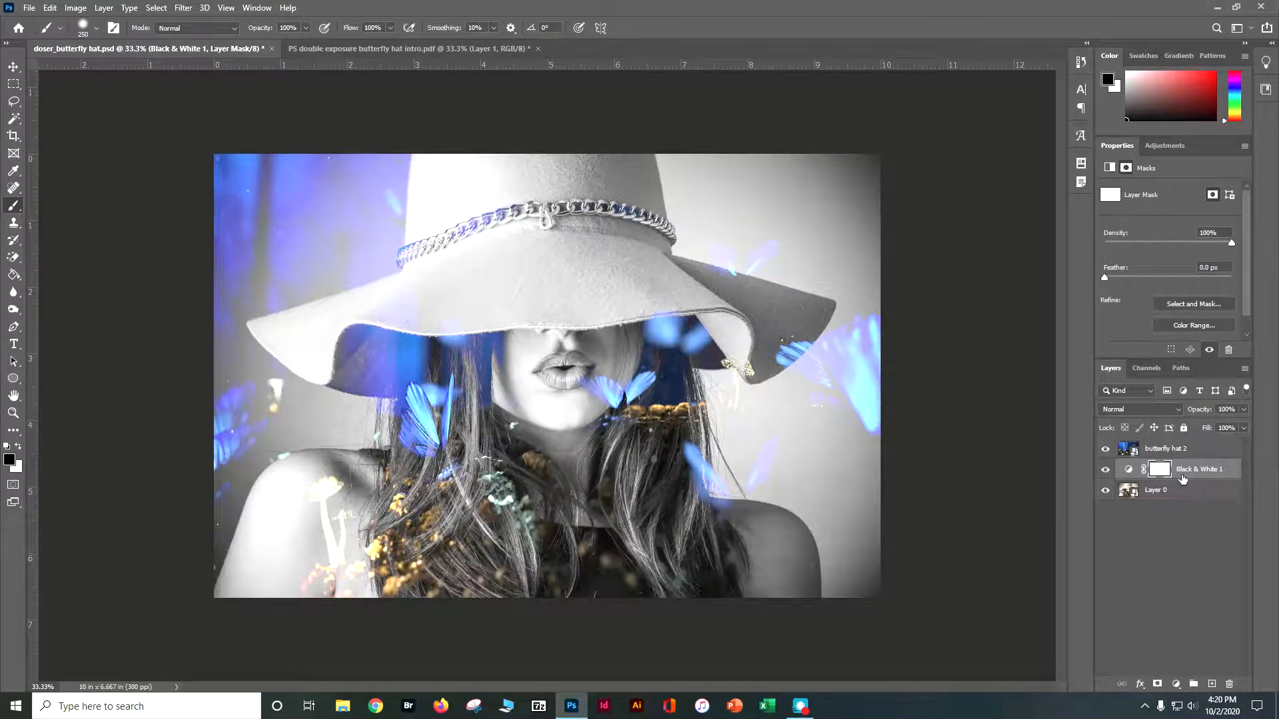
pyautogui.click(1167, 450)
pyautogui.moveTo(1170, 470); pyautogui.dragTo(1171, 473)
pyautogui.click(1157, 451)
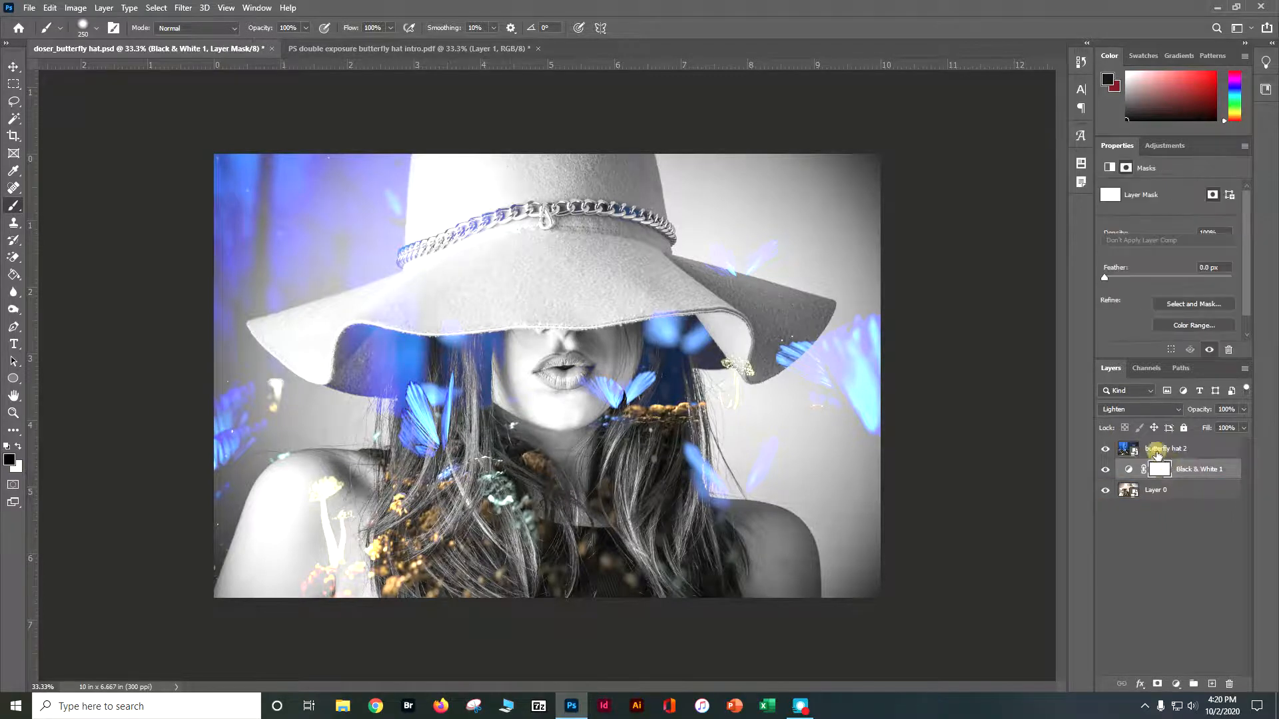
pyautogui.click(1157, 684)
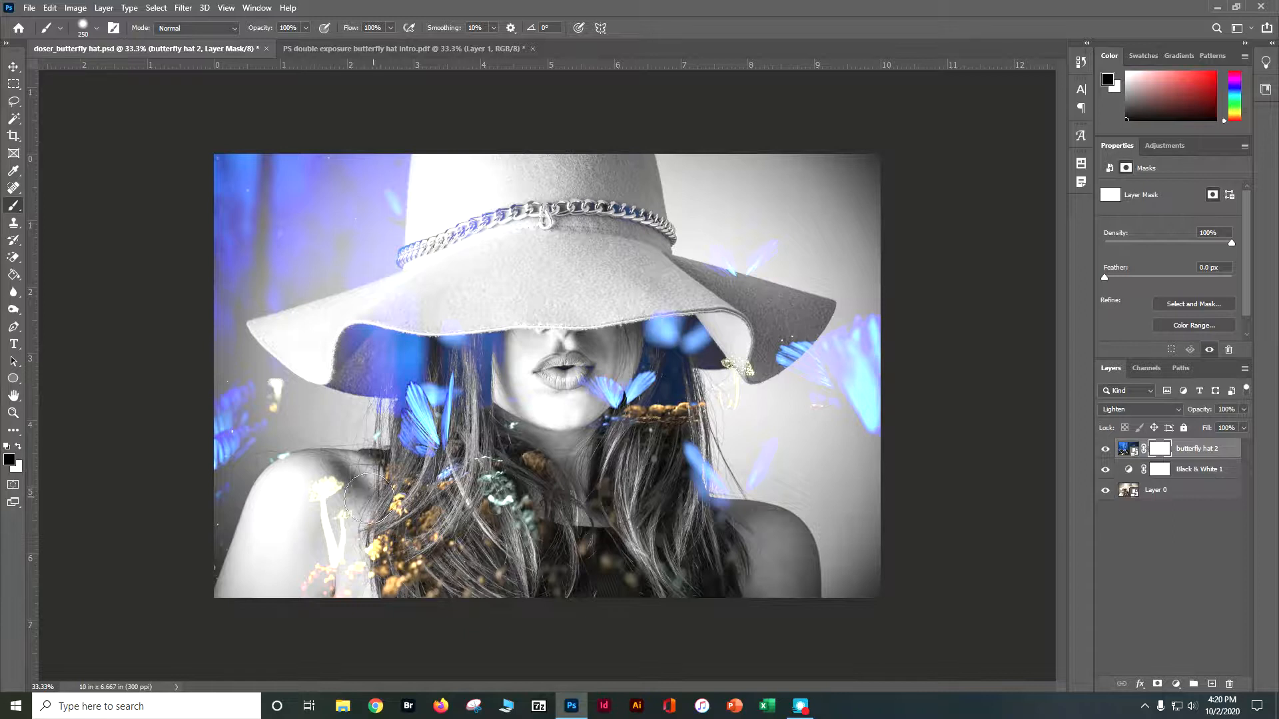
# - Paint black on the butterfly hat 2 mask to hide mushrooms and flowers over the shoulders, hair, neck and background edges
pyautogui.moveTo(320, 487)
pyautogui.mouseDown()
pyautogui.moveTo(321, 591)
pyautogui.moveTo(380, 552)
pyautogui.moveTo(387, 583)
pyautogui.moveTo(452, 589)
pyautogui.moveTo(488, 583)
pyautogui.moveTo(373, 474)
pyautogui.moveTo(359, 546)
pyautogui.moveTo(572, 510)
pyautogui.moveTo(629, 470)
pyautogui.moveTo(653, 421)
pyautogui.moveTo(736, 395)
pyautogui.moveTo(749, 372)
pyautogui.moveTo(679, 424)
pyautogui.moveTo(743, 365)
pyautogui.moveTo(738, 384)
pyautogui.moveTo(833, 443)
pyautogui.mouseUp()
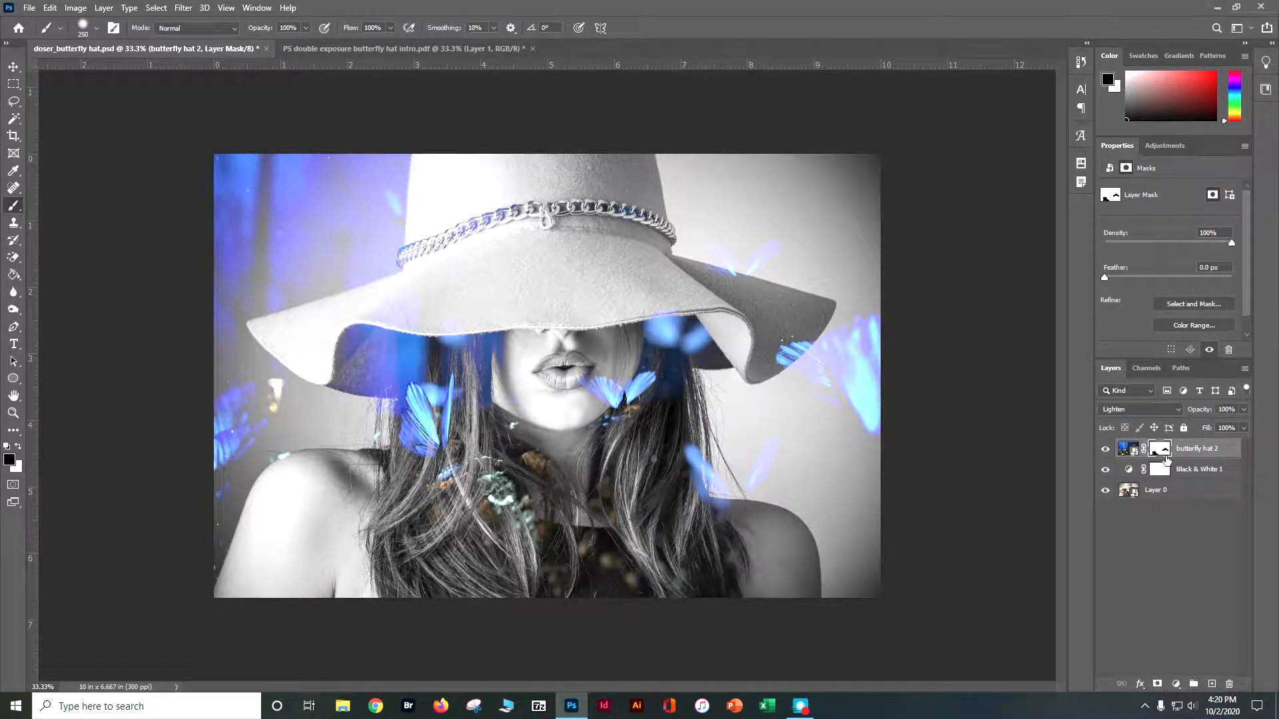
pyautogui.moveTo(521, 488)
pyautogui.mouseDown()
pyautogui.moveTo(525, 465)
pyautogui.moveTo(596, 506)
pyautogui.moveTo(598, 495)
pyautogui.moveTo(562, 538)
pyautogui.mouseUp()
pyautogui.moveTo(450, 556)
pyautogui.mouseDown()
pyautogui.moveTo(452, 504)
pyautogui.moveTo(405, 496)
pyautogui.mouseUp()
pyautogui.moveTo(279, 432)
pyautogui.mouseDown()
pyautogui.moveTo(289, 388)
pyautogui.moveTo(266, 522)
pyautogui.mouseUp()
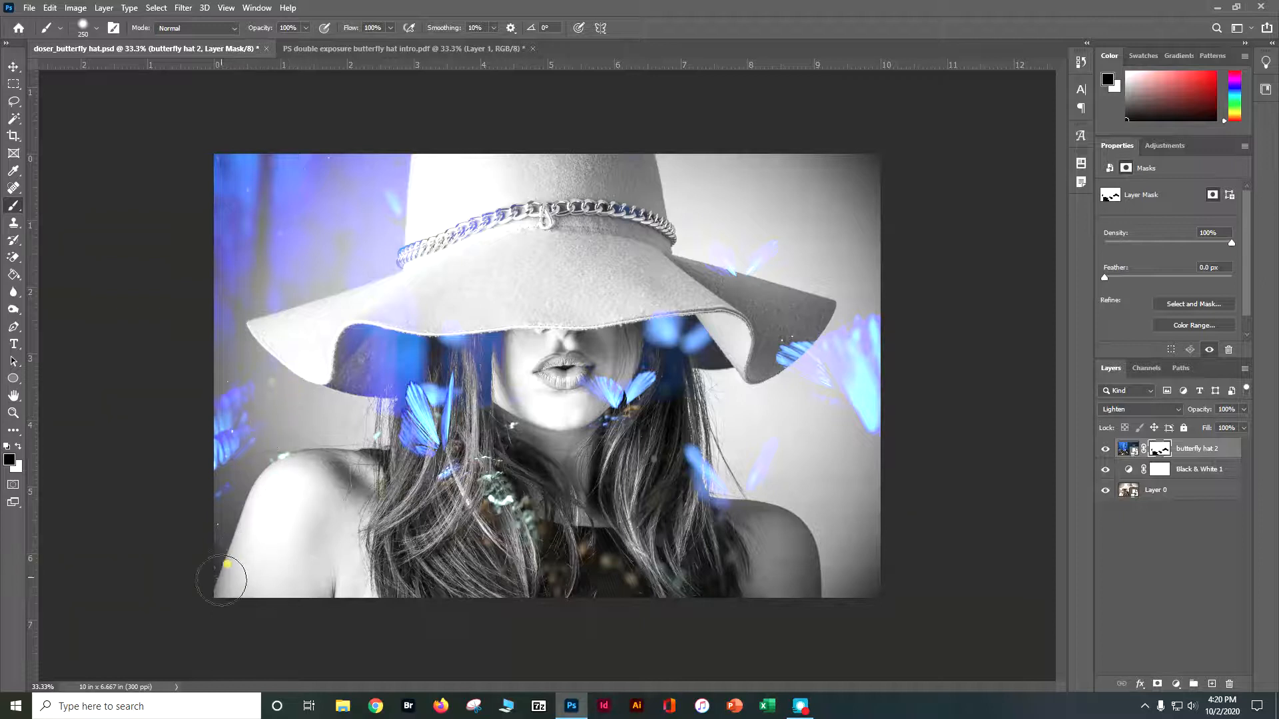
pyautogui.moveTo(521, 434)
pyautogui.mouseDown()
pyautogui.moveTo(529, 396)
pyautogui.moveTo(572, 418)
pyautogui.moveTo(574, 435)
pyautogui.mouseUp()
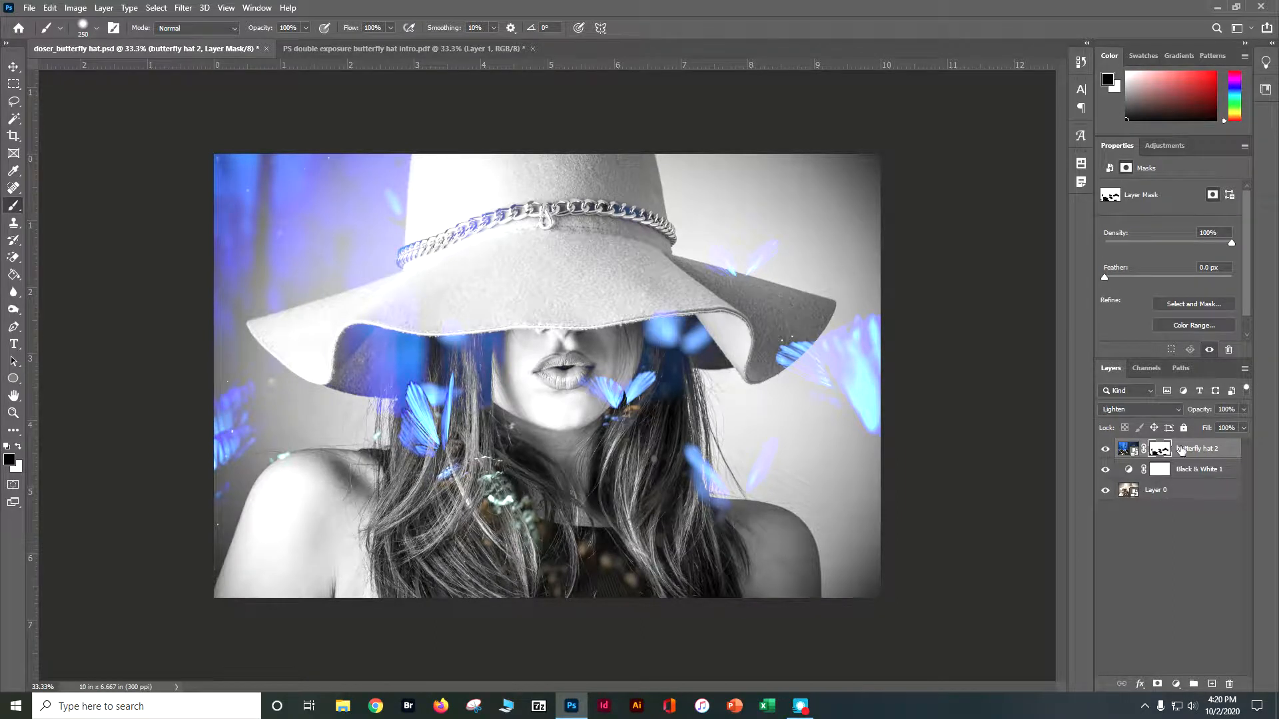
# - Duplicate the butterfly hat 2 layer and flip the copy horizontally
pyautogui.rightClick(1204, 453)
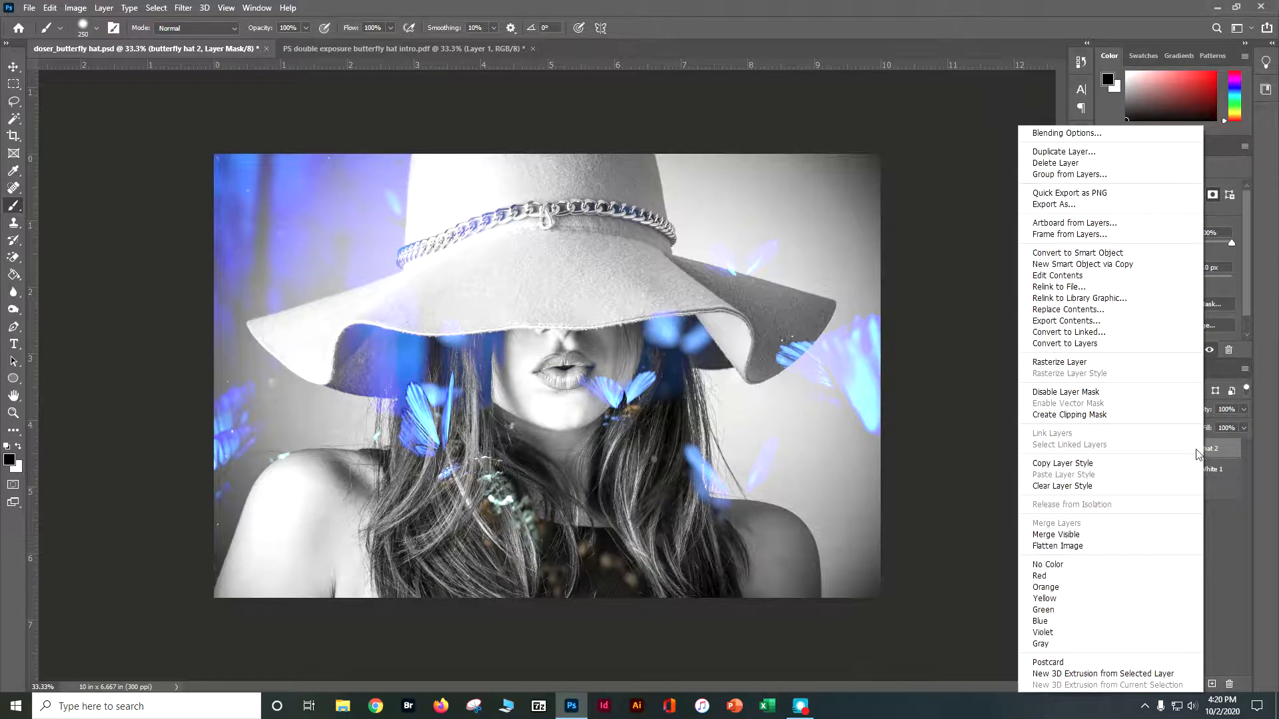
pyautogui.click(1064, 151)
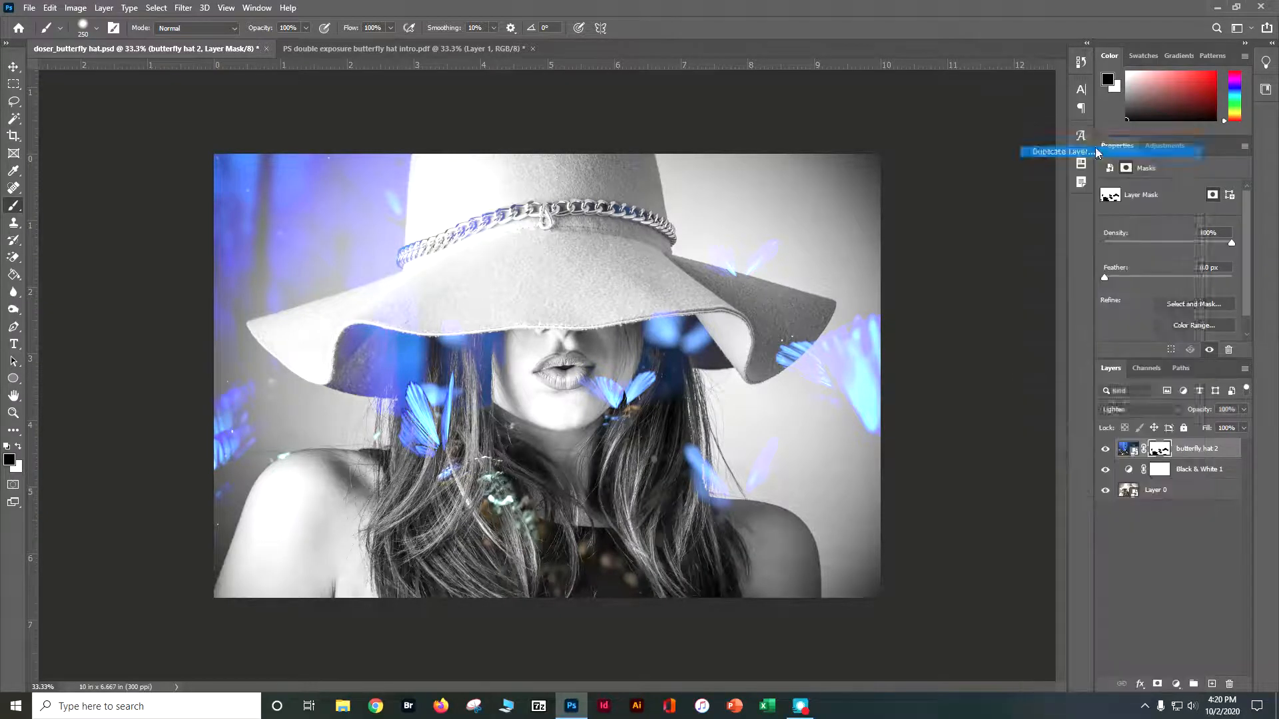
pyautogui.click(753, 197)
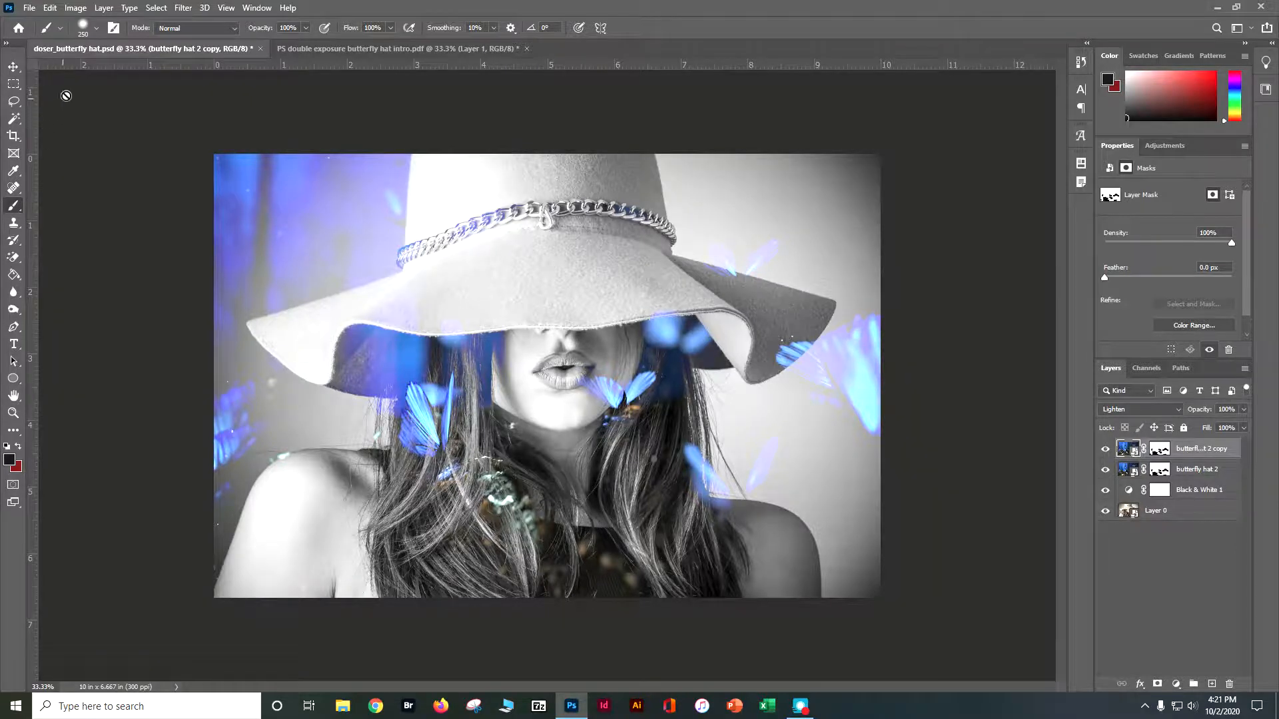
pyautogui.click(53, 7)
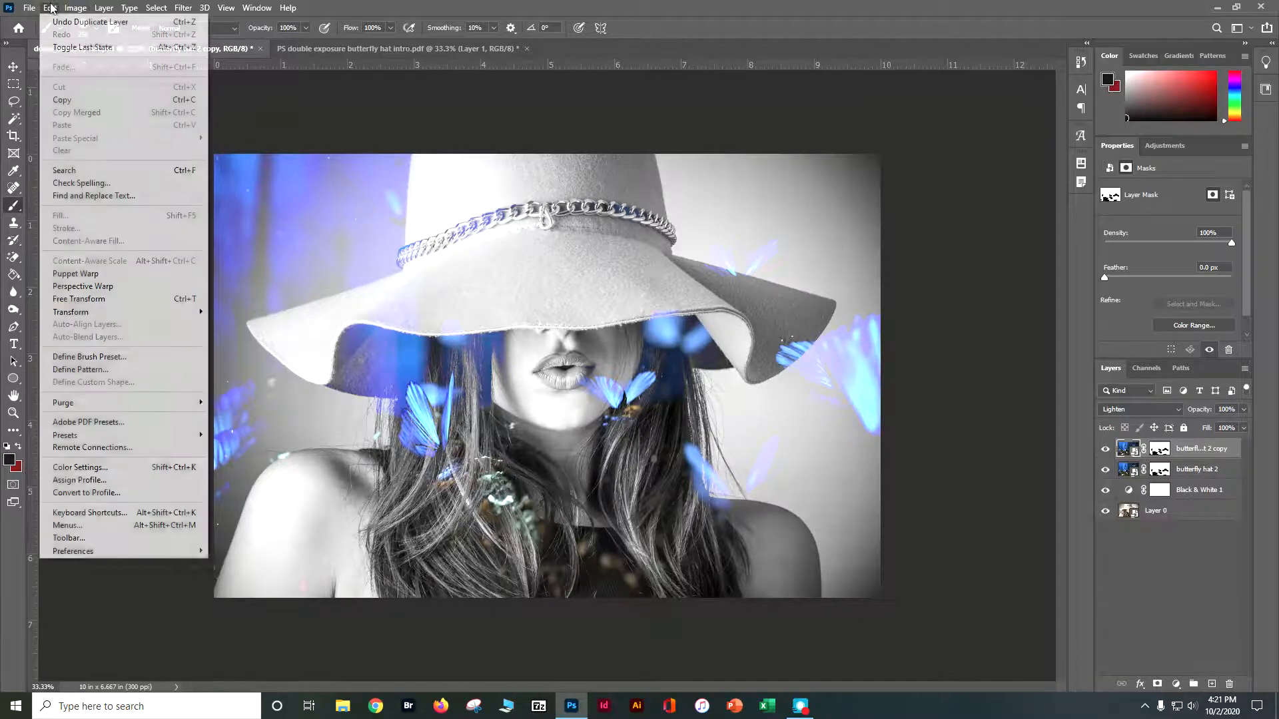
pyautogui.moveTo(105, 315)
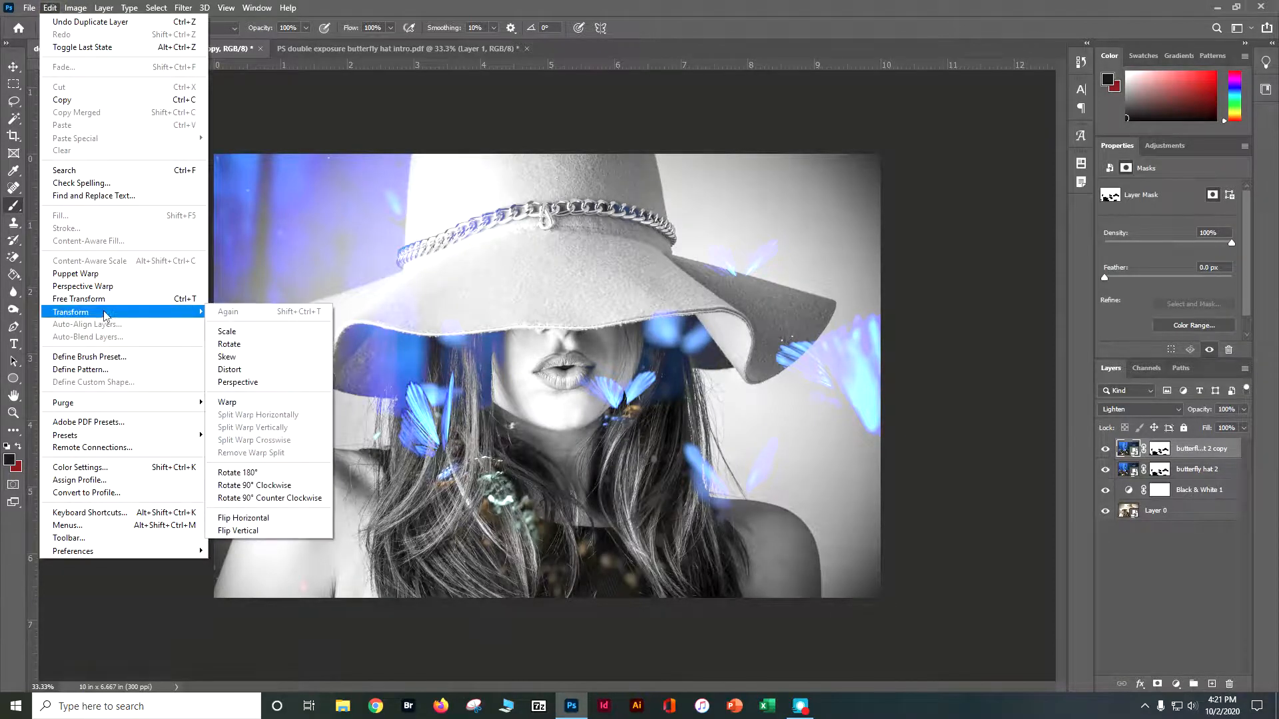
pyautogui.click(243, 518)
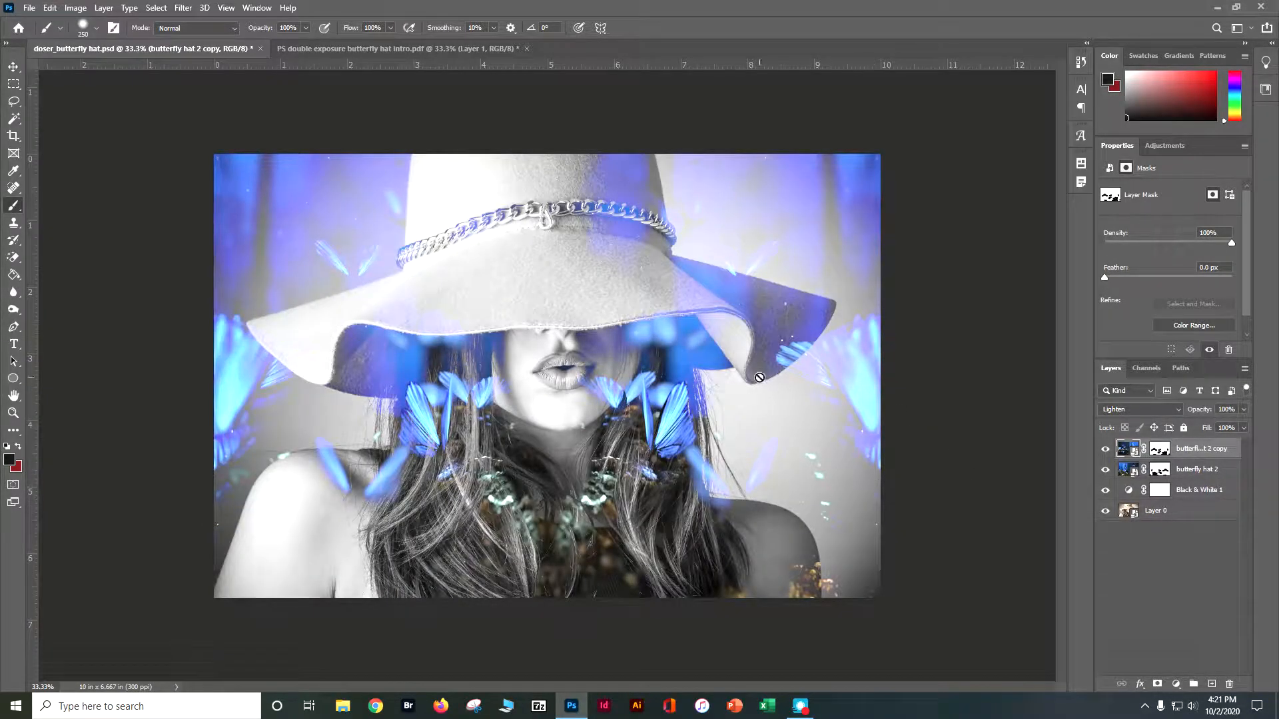
# - Move the flipped copy upward and stretch its lower edge below the canvas, making it about 7.96 inches high
pyautogui.click(13, 66)
pyautogui.moveTo(282, 196); pyautogui.dragTo(297, 145)
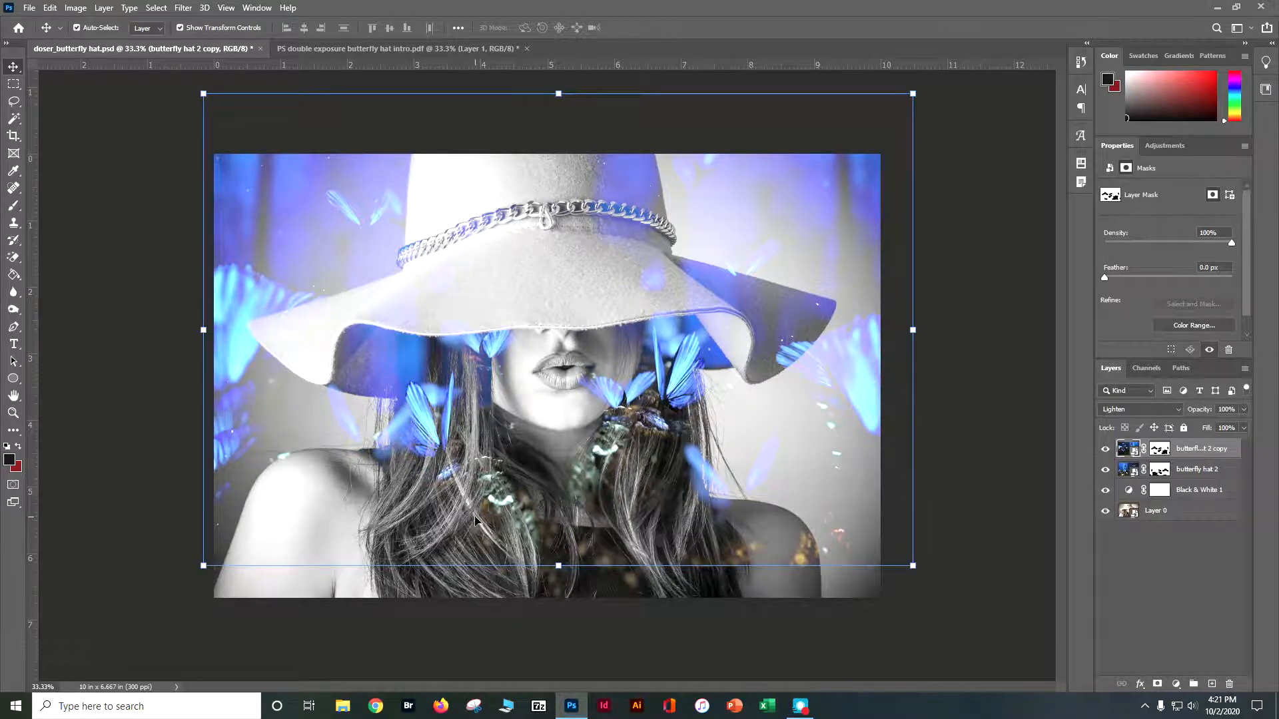
pyautogui.moveTo(558, 566); pyautogui.dragTo(577, 619)
pyautogui.press('Return')
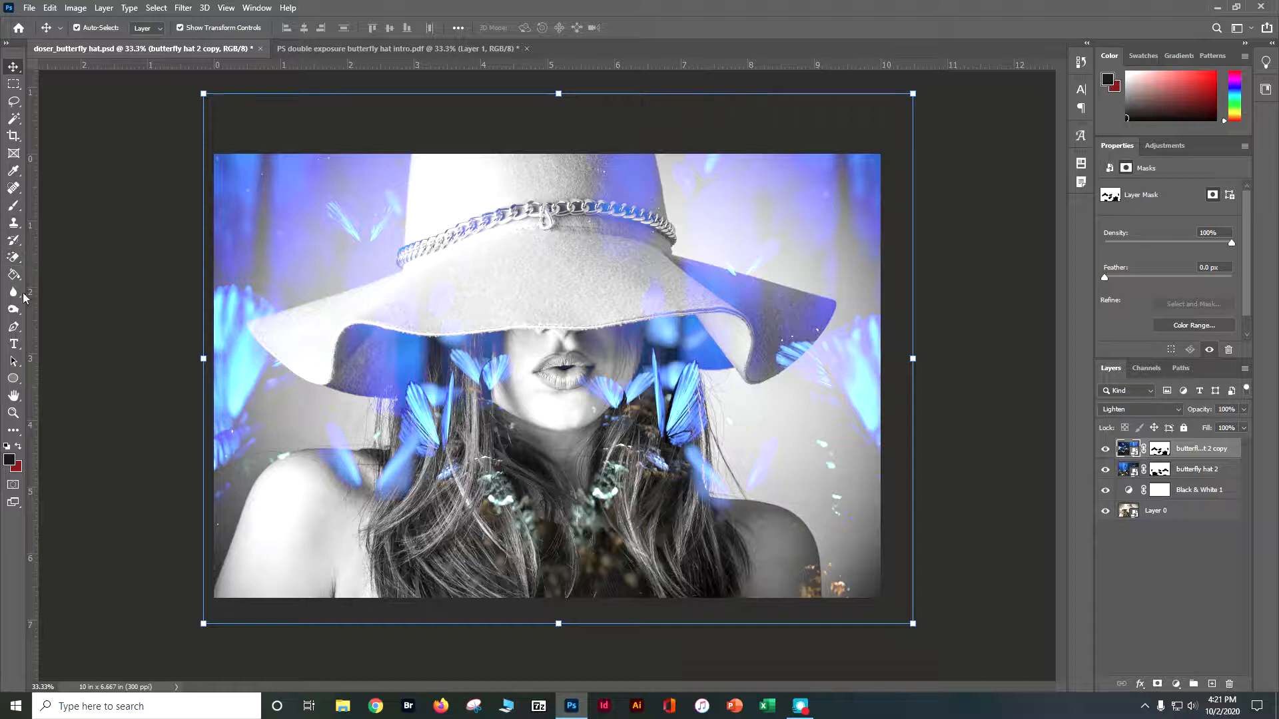
# - Paint black on the copy's layer mask to hide flowers and specks over the hair, neck, shoulder and background
pyautogui.click(14, 206)
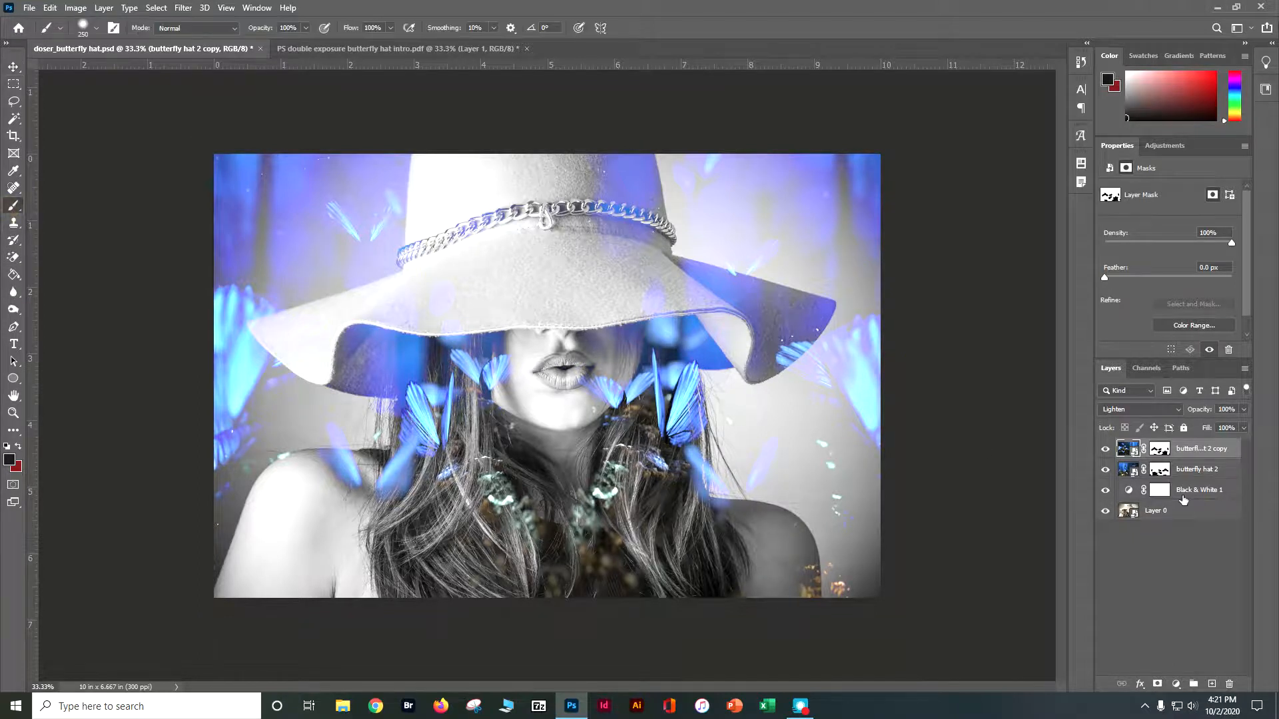
pyautogui.click(1158, 450)
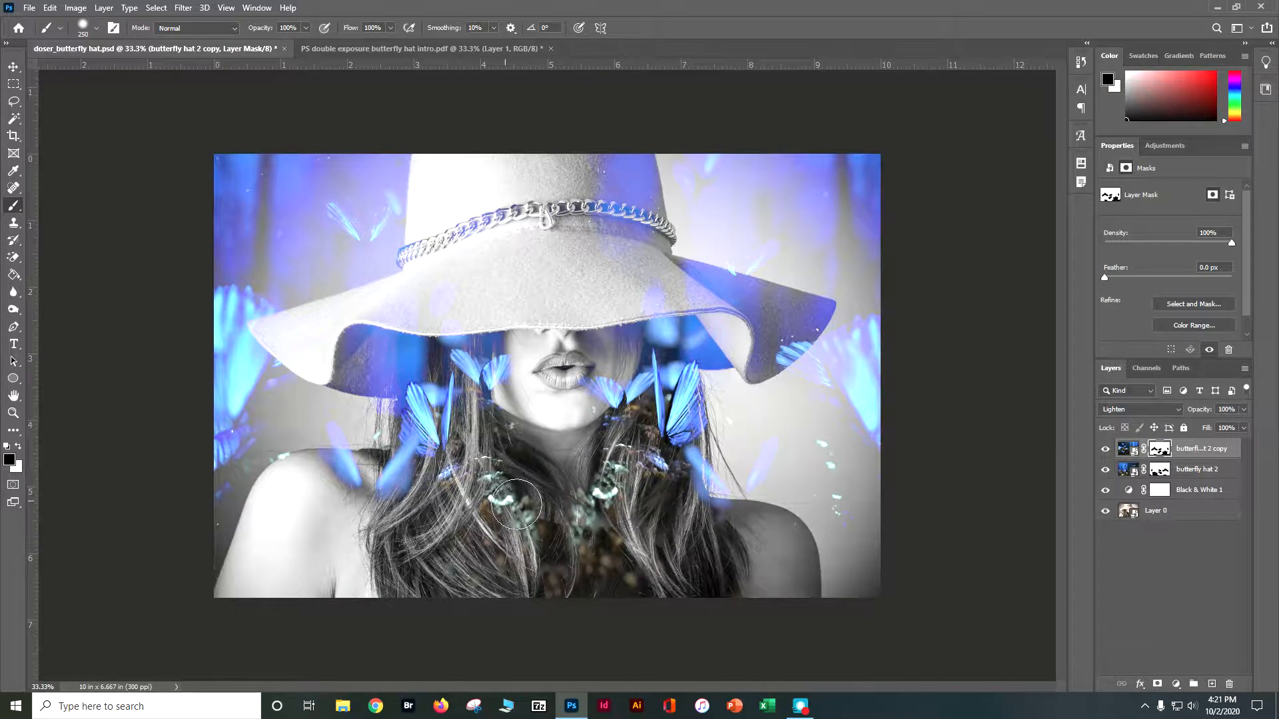
pyautogui.moveTo(597, 481)
pyautogui.mouseDown()
pyautogui.moveTo(574, 514)
pyautogui.moveTo(588, 519)
pyautogui.moveTo(603, 454)
pyautogui.mouseUp()
pyautogui.moveTo(836, 533); pyautogui.dragTo(819, 434)
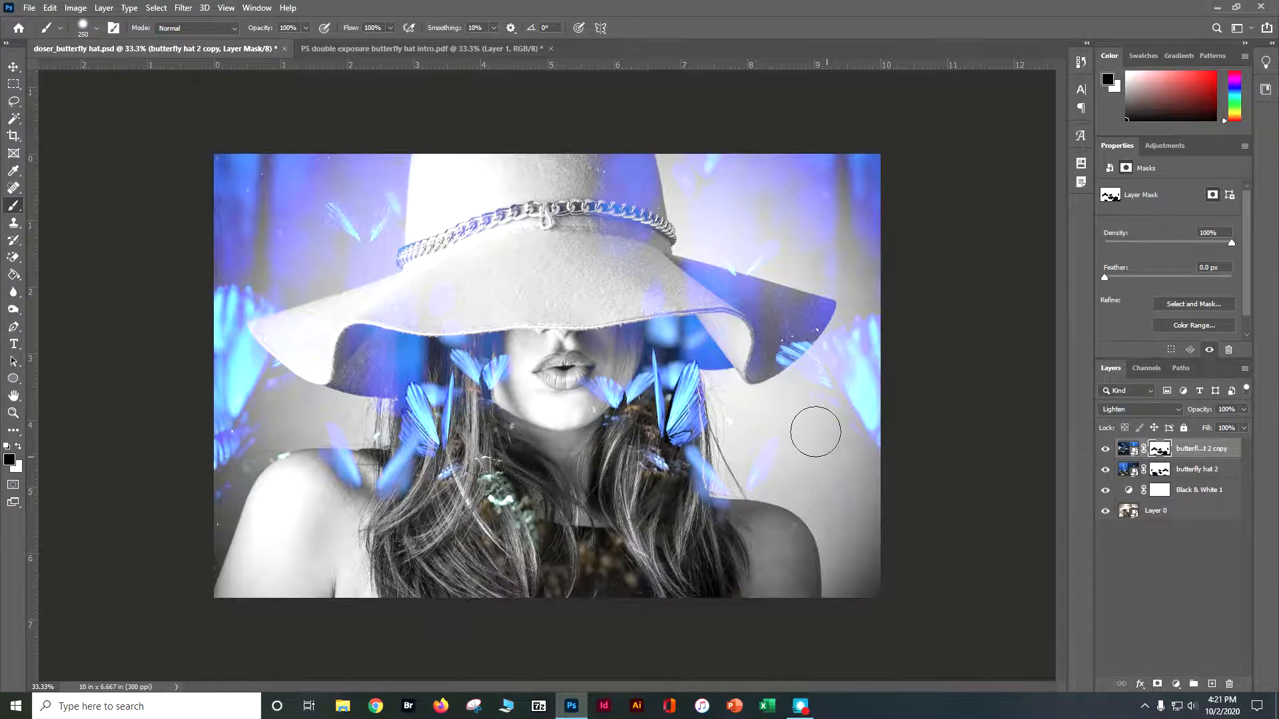
pyautogui.moveTo(230, 517); pyautogui.dragTo(211, 558)
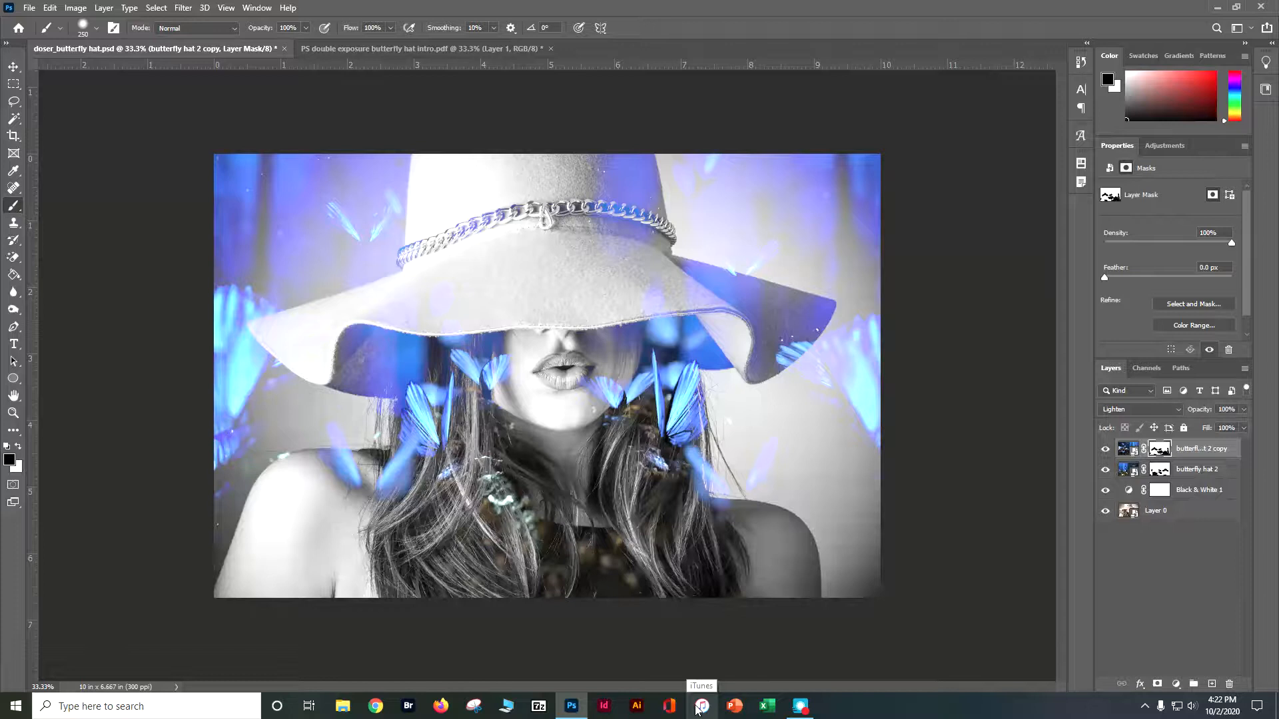
# - Apply Levels to the butterfly hat 2 copy layer, raising the black input to 25 and lowering the white input
pyautogui.click(1191, 454)
pyautogui.hotkey('ctrl', 'l')
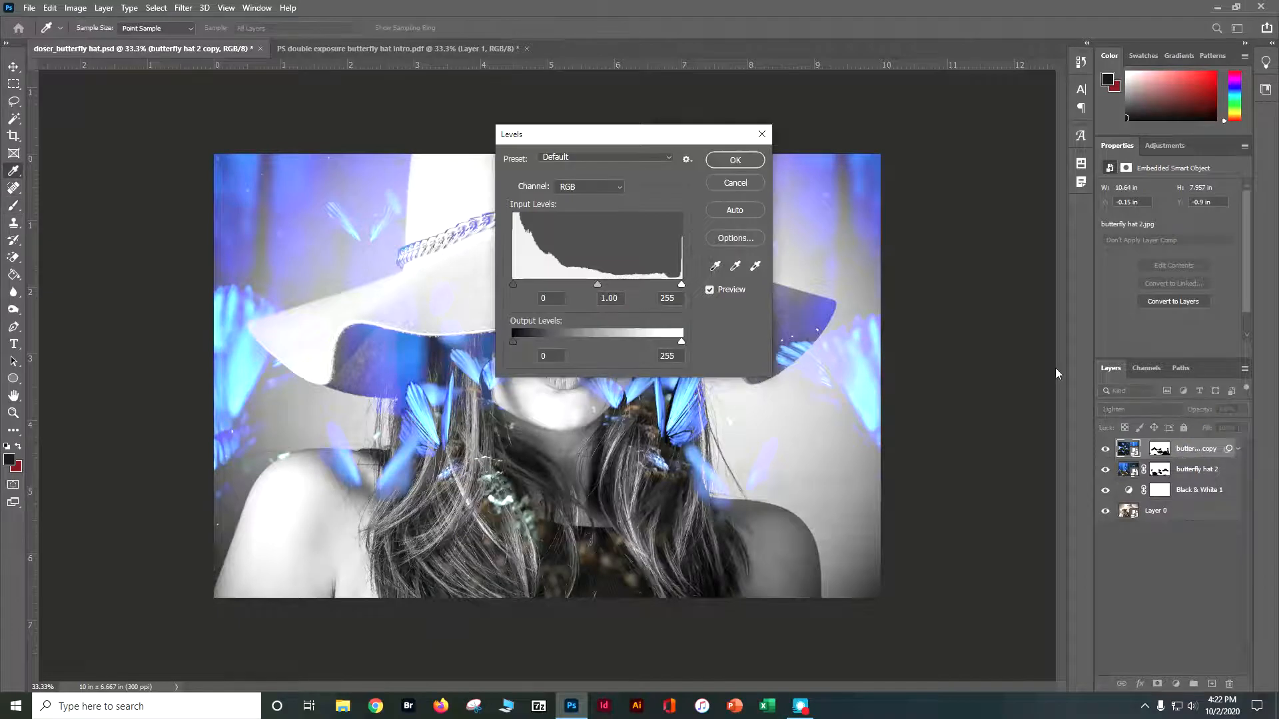
pyautogui.moveTo(512, 285); pyautogui.dragTo(529, 284)
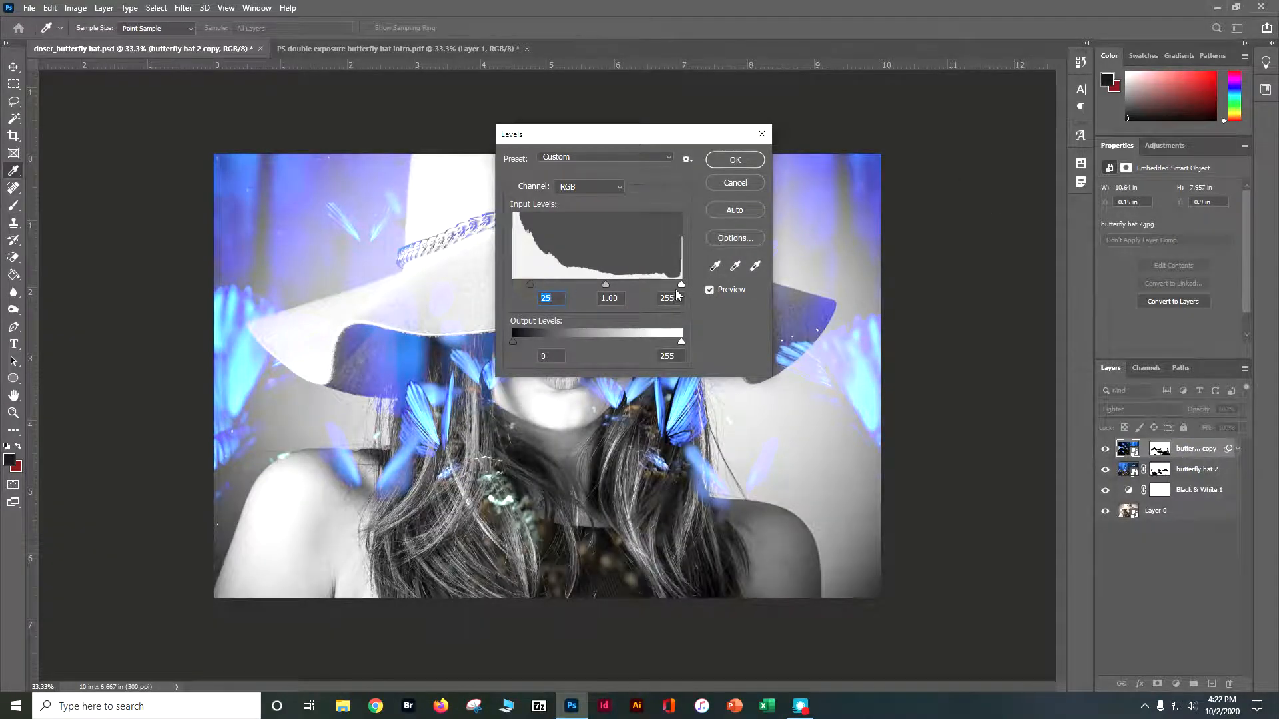
pyautogui.moveTo(682, 285); pyautogui.dragTo(655, 286)
pyautogui.click(726, 163)
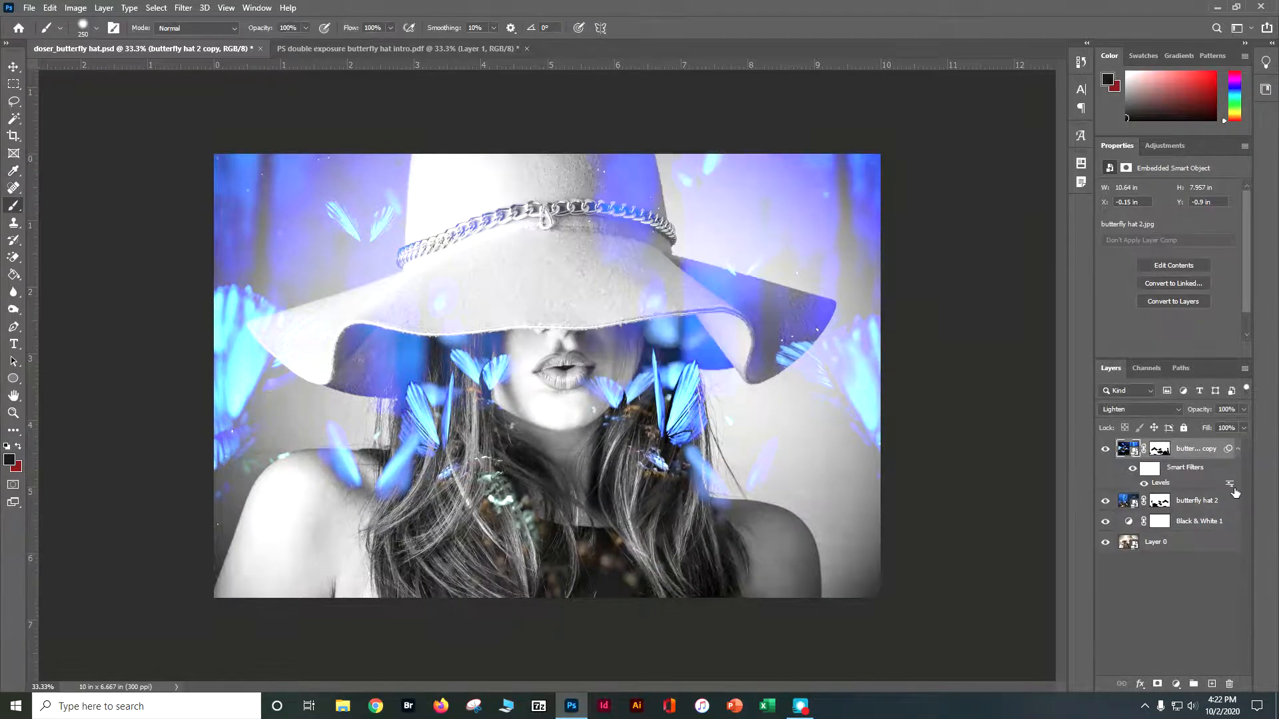
# - Apply Levels to the butterfly hat 2 layer with black input 16 and white input 217, and save the document with Maximize Compatibility
pyautogui.click(1199, 509)
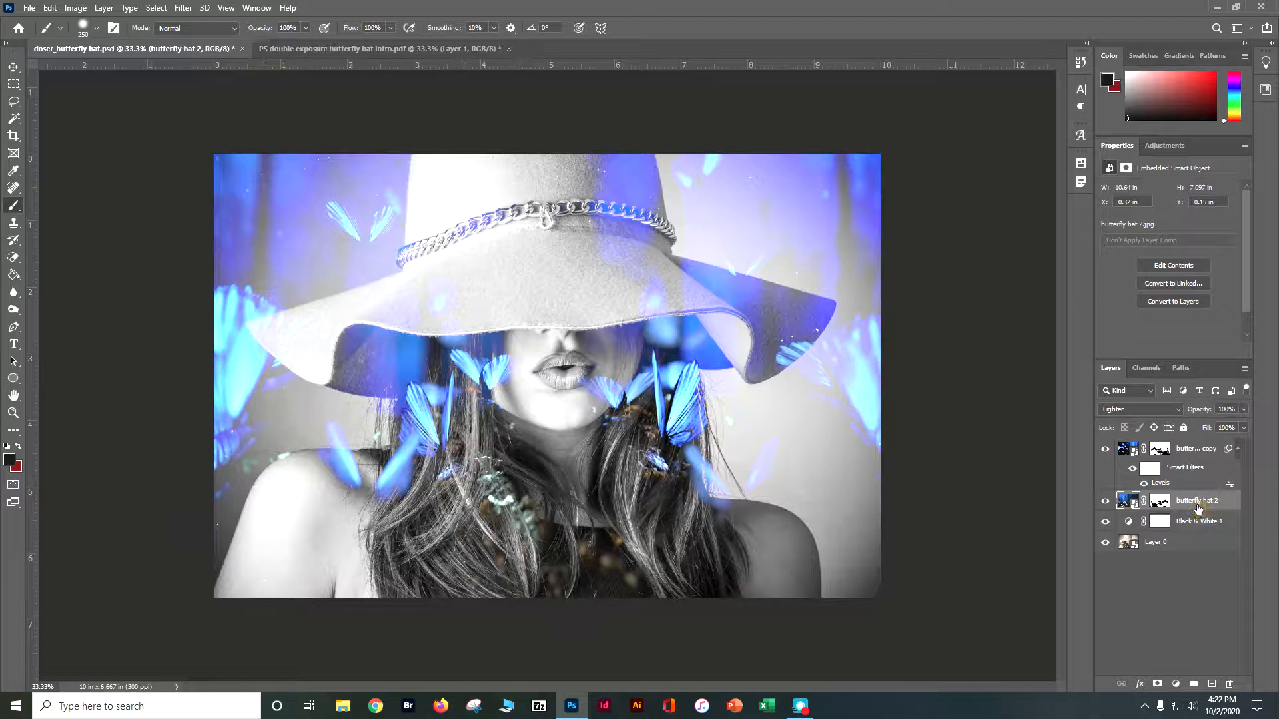
pyautogui.hotkey('ctrl', 'l')
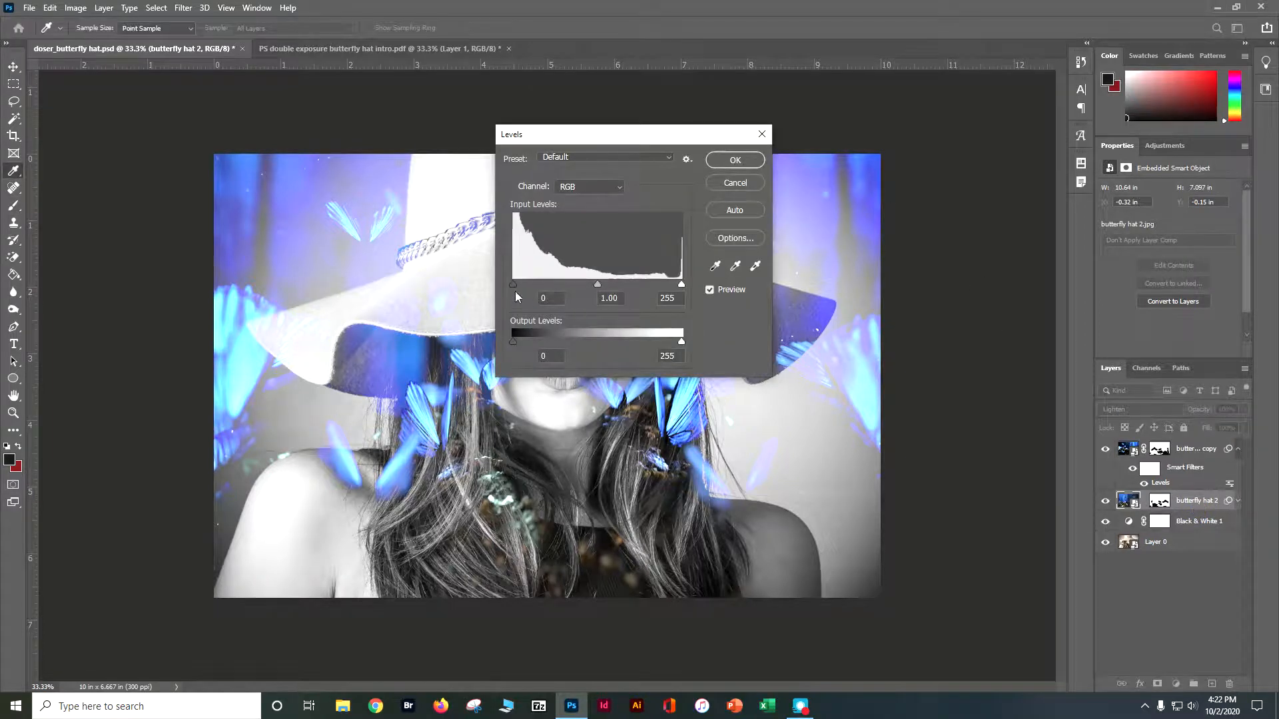
pyautogui.moveTo(510, 282); pyautogui.dragTo(524, 283)
pyautogui.moveTo(682, 284); pyautogui.dragTo(656, 285)
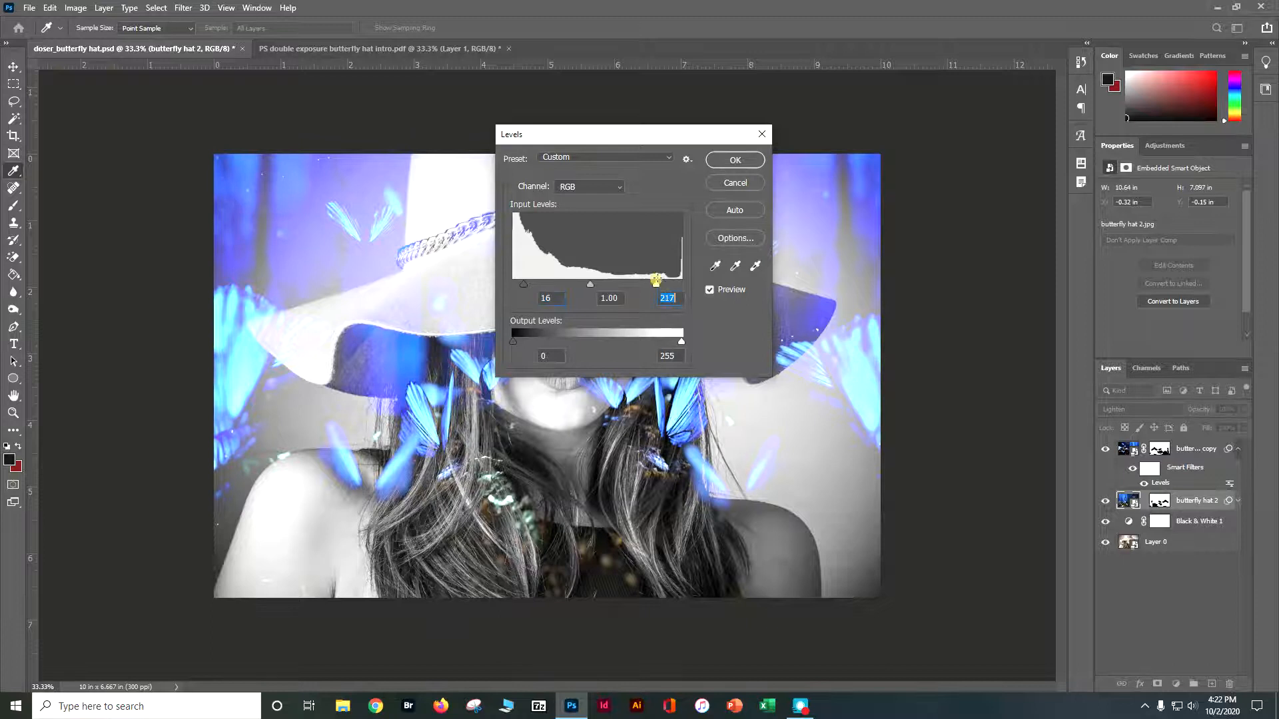
pyautogui.click(734, 160)
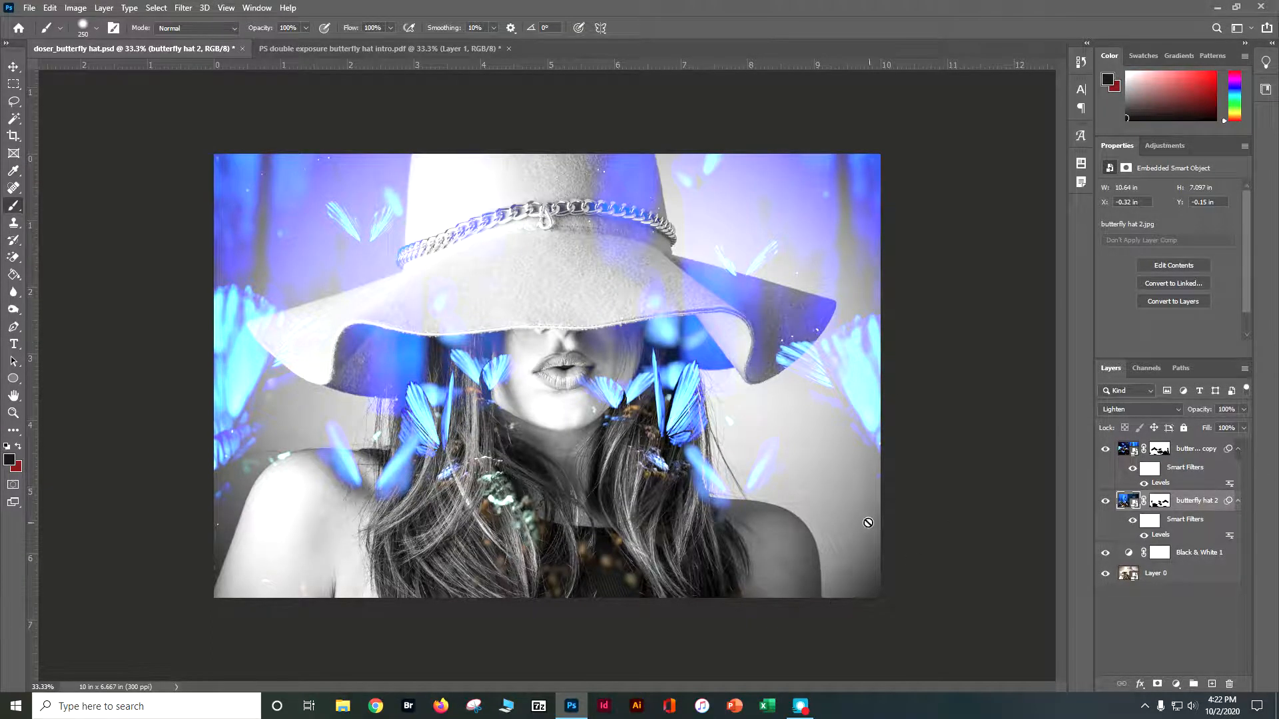
pyautogui.hotkey('ctrl', 's')
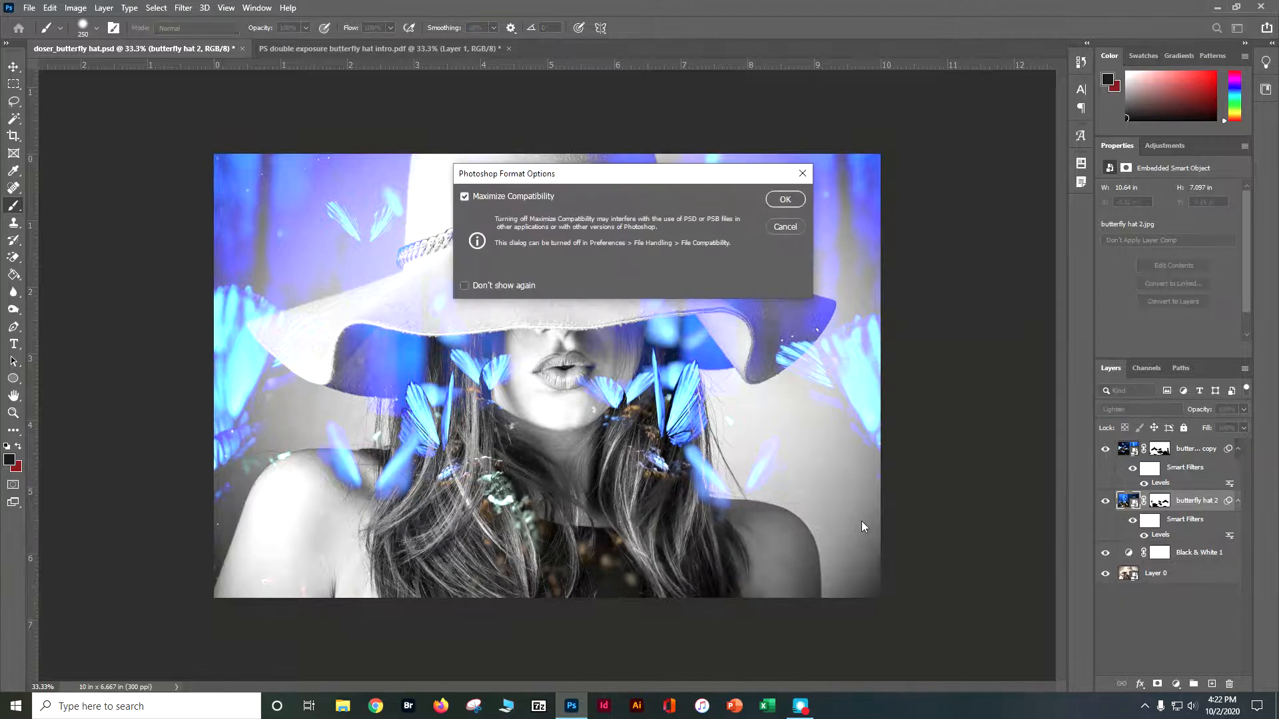
pyautogui.click(797, 201)
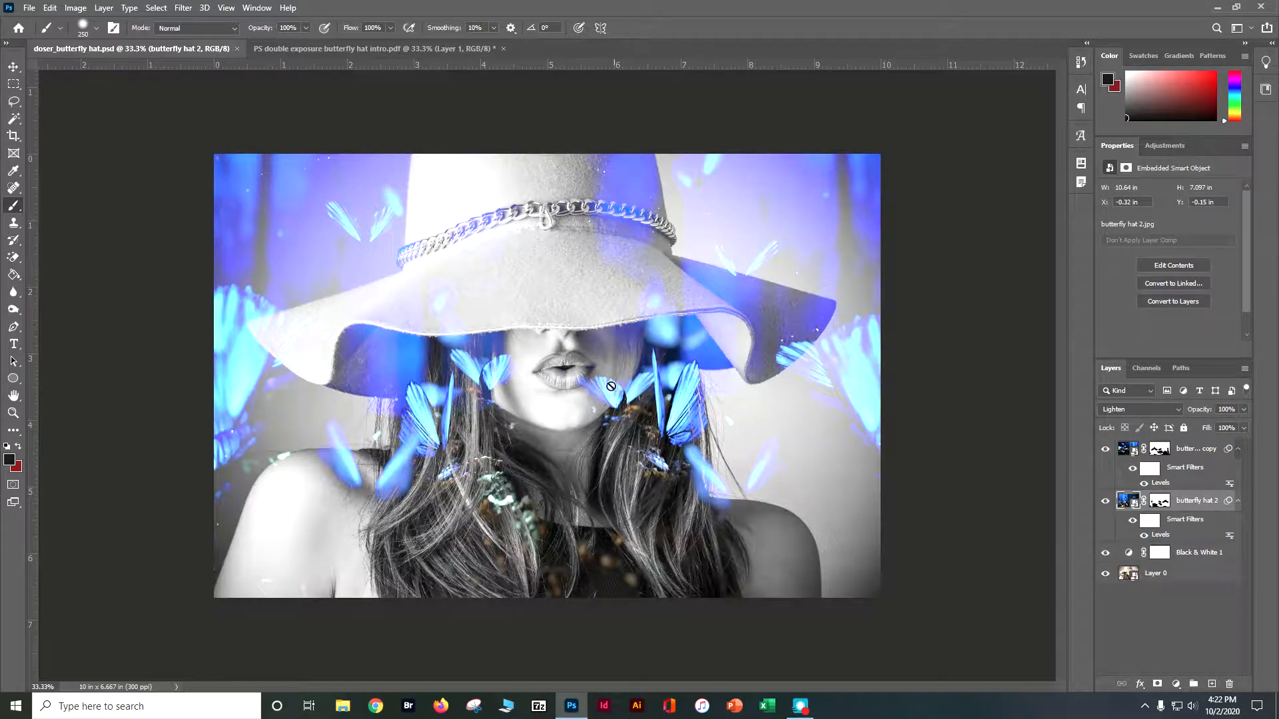
# - Place "butterfly hat 3.jpg" as an embedded image
pyautogui.click(30, 8)
pyautogui.click(64, 269)
pyautogui.click(316, 114)
pyautogui.click(528, 337)
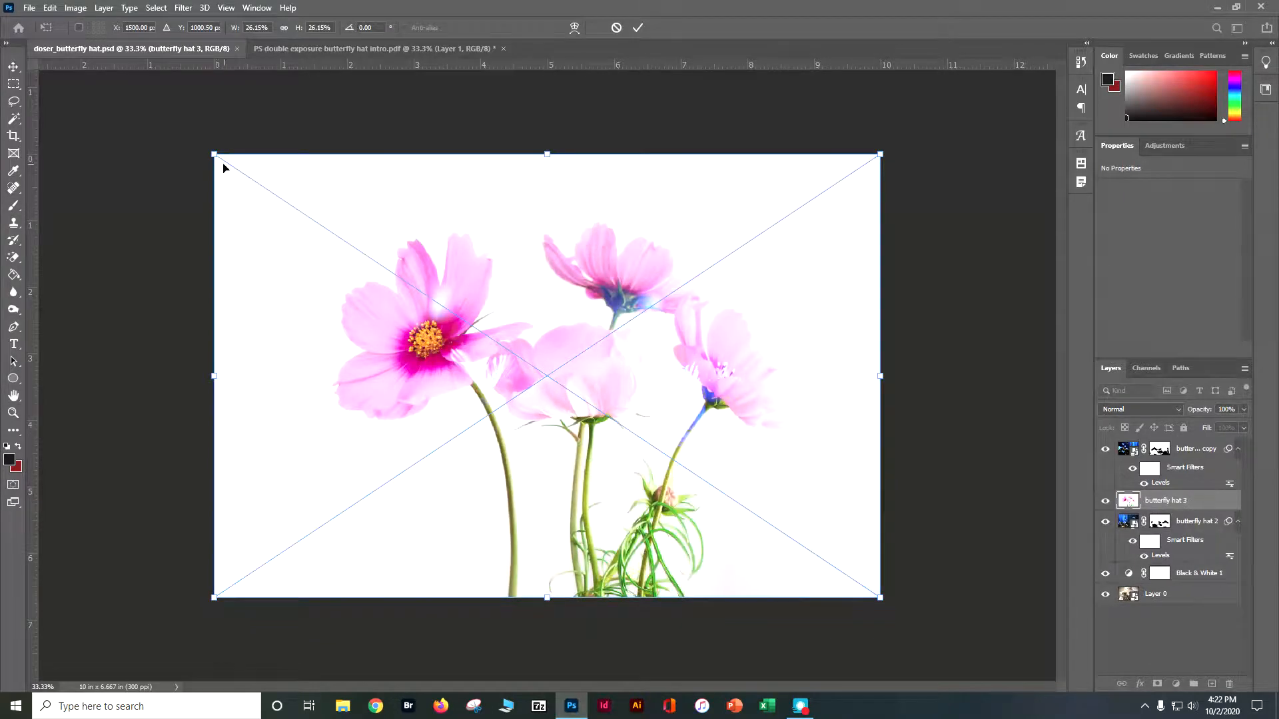
# - Scale the placed flower image to about 5.05 by 3.37 inches, move it partly past the canvas's lower-right corner, and commit
pyautogui.moveTo(215, 155); pyautogui.dragTo(581, 318)
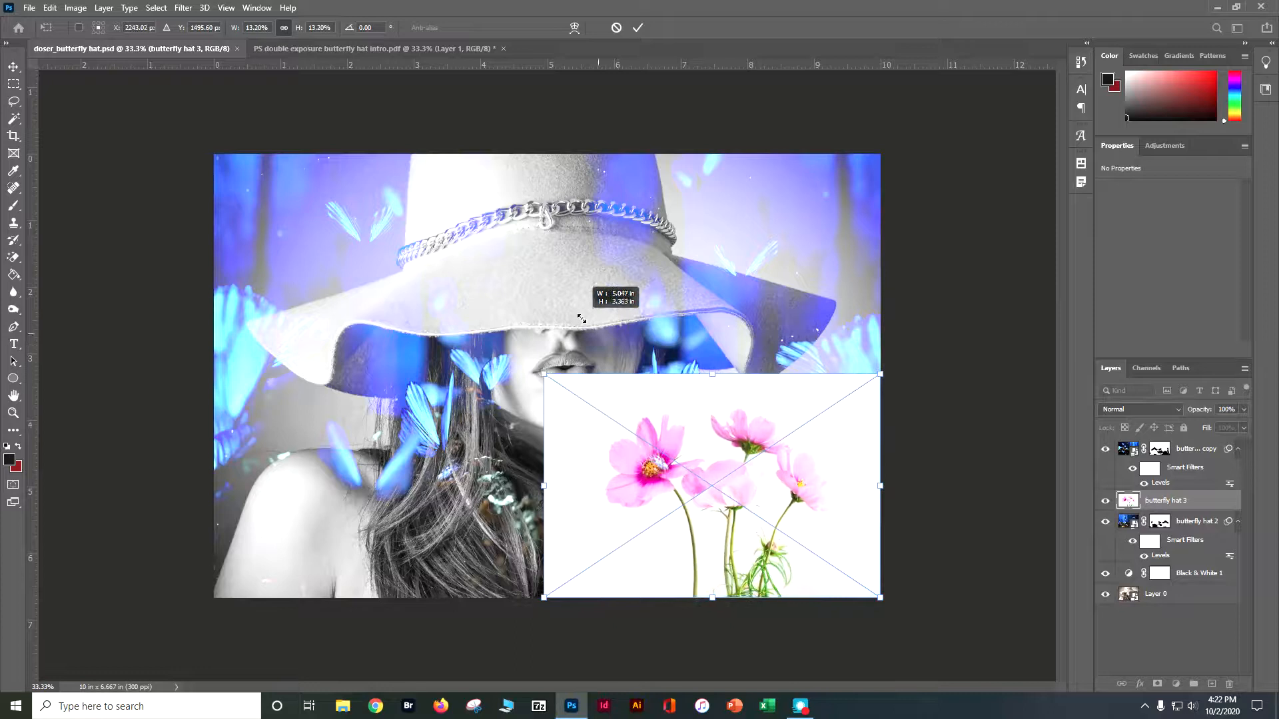
pyautogui.moveTo(748, 505); pyautogui.dragTo(834, 512)
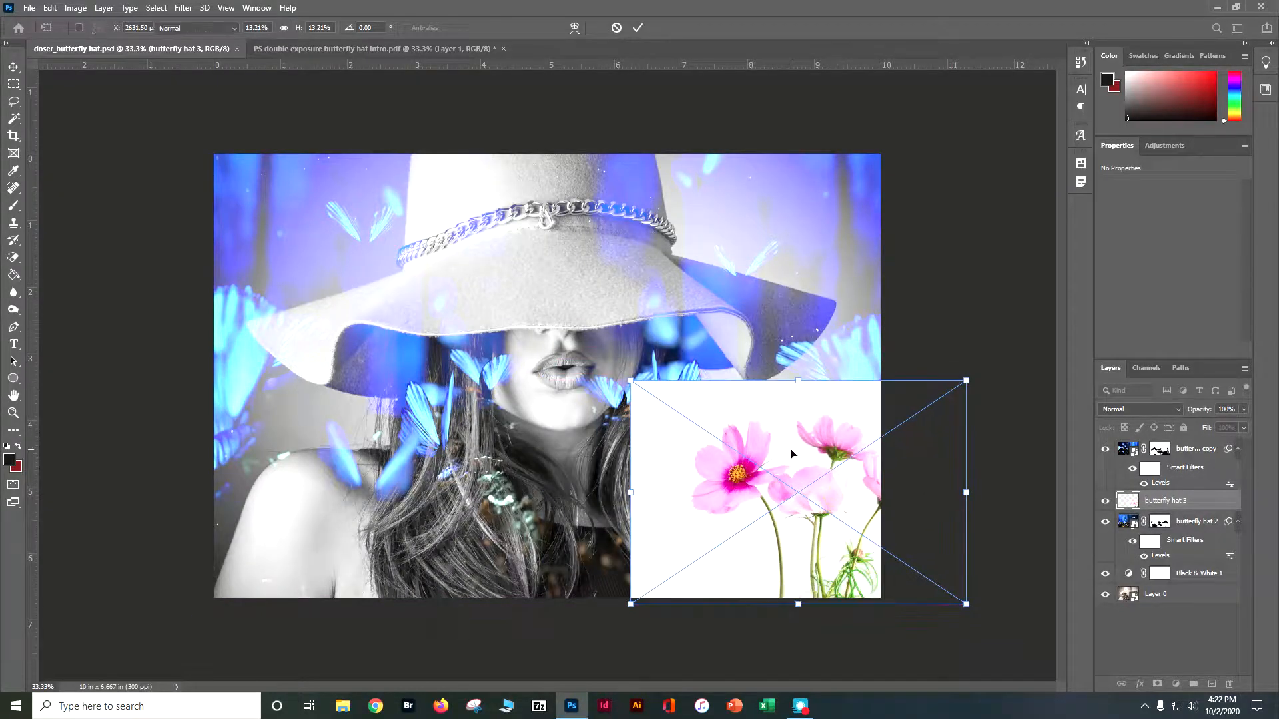
pyautogui.press('Return')
pyautogui.press('b')
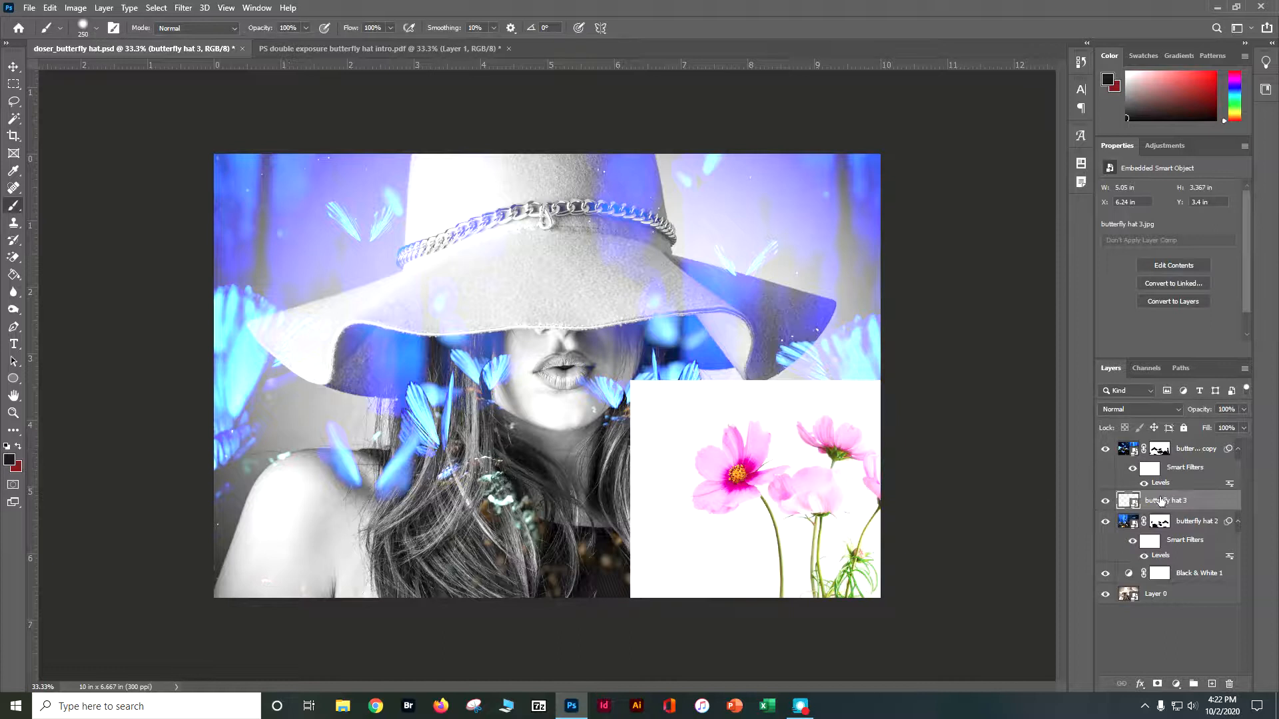
# - Blend the butterfly hat 3 flower layer with Linear Burn and move it directly beneath the butterfly hat 2 layer
pyautogui.click(1125, 411)
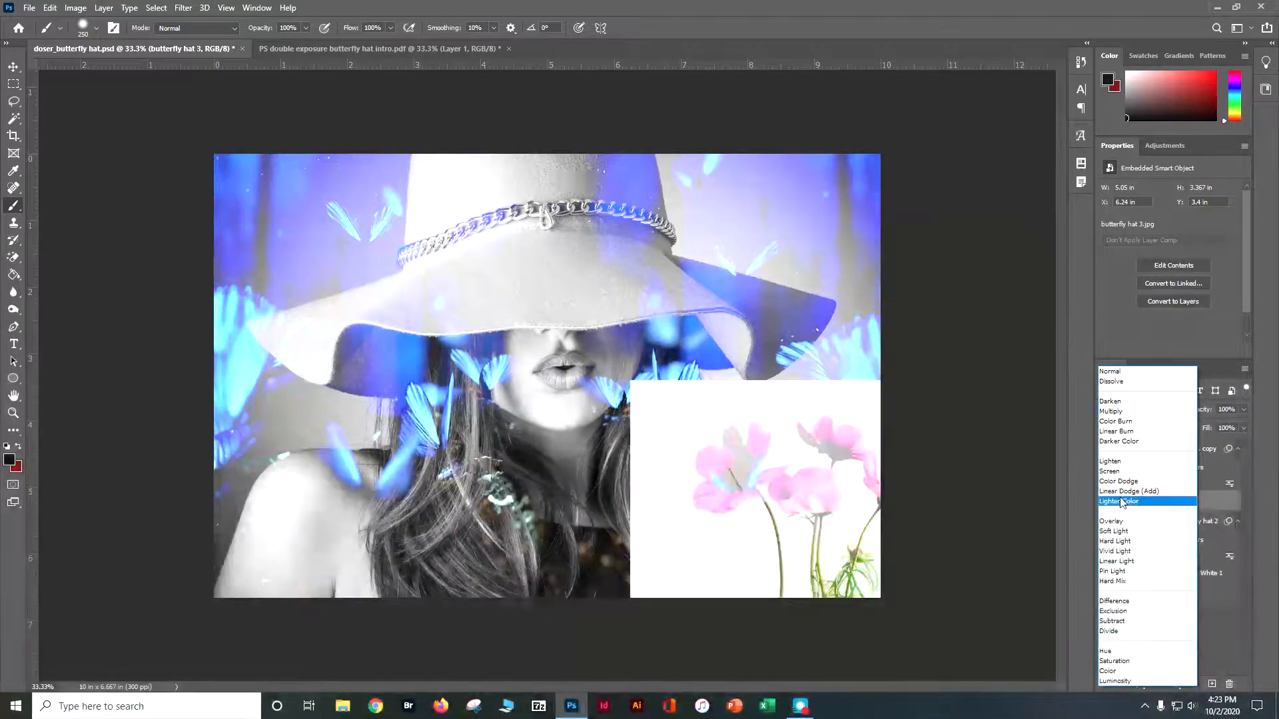
pyautogui.click(1115, 431)
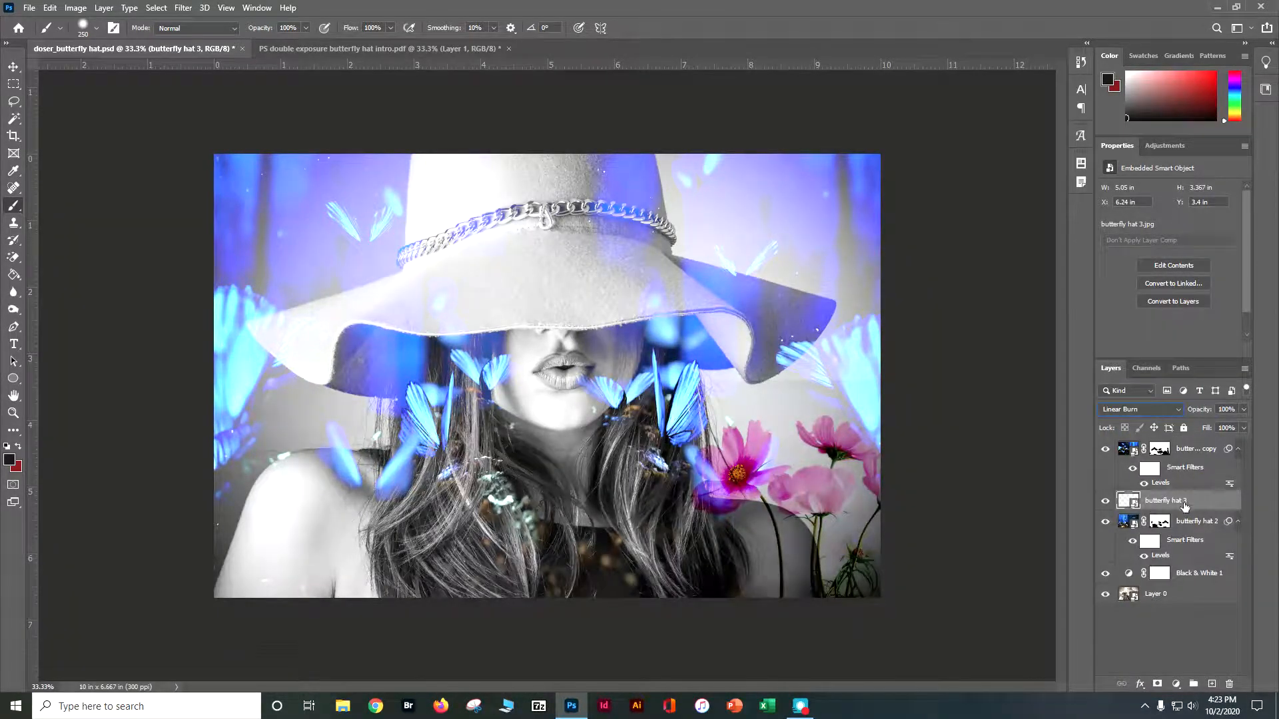
pyautogui.moveTo(1192, 501); pyautogui.dragTo(1162, 550)
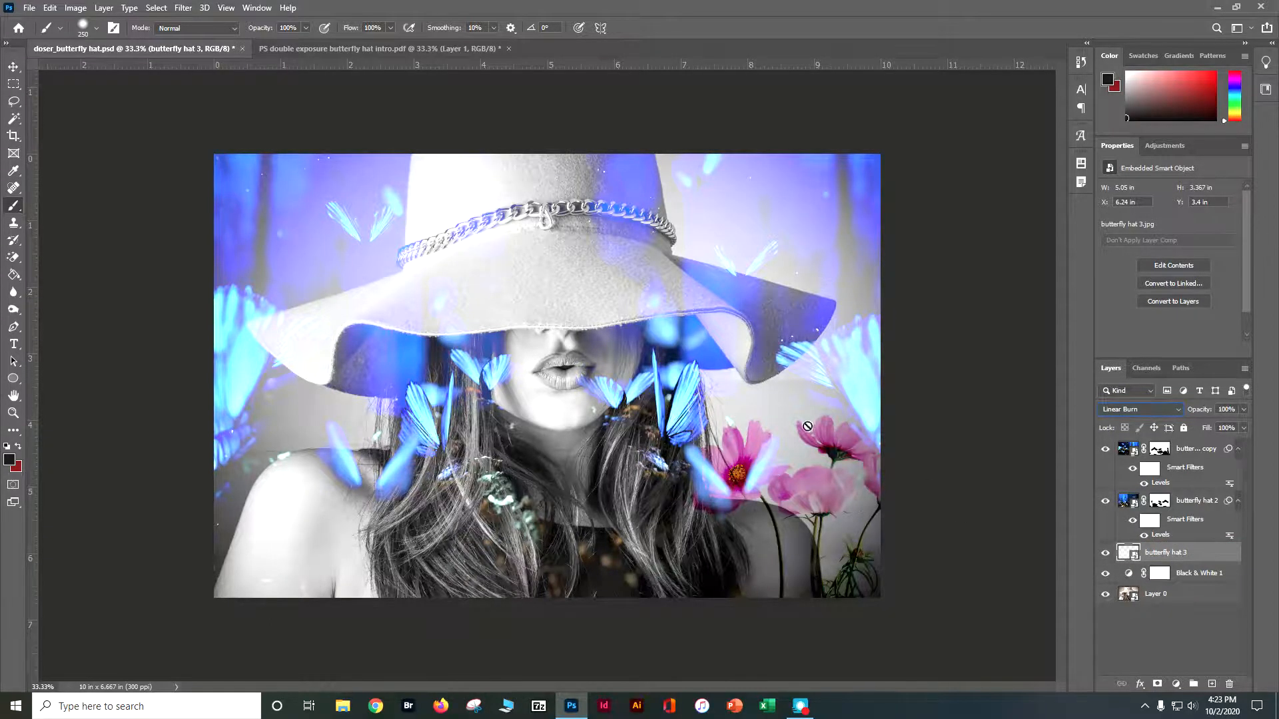
# - Hide both butterfly forest layers and move the flower photo farther toward the canvas's lower-right corner, to about X 6.63, Y 4.01 inches
pyautogui.click(13, 69)
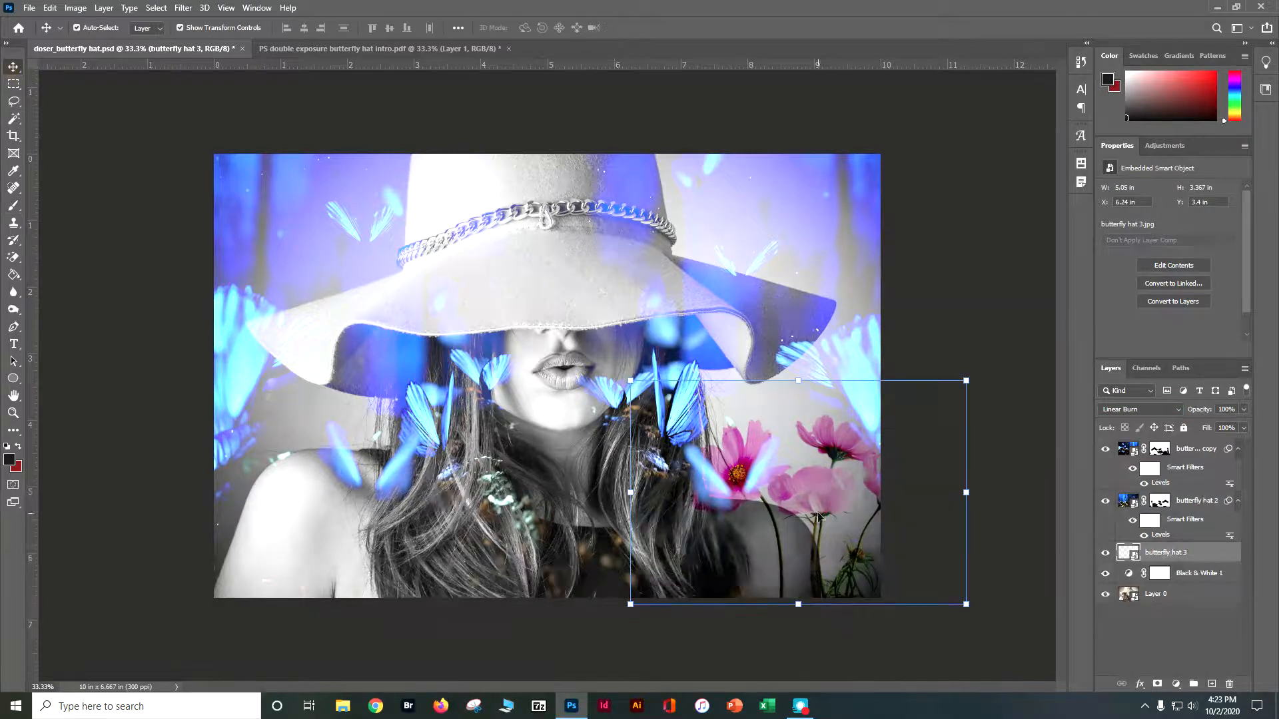
pyautogui.moveTo(817, 498)
pyautogui.mouseDown()
pyautogui.moveTo(821, 533)
pyautogui.moveTo(819, 499)
pyautogui.mouseUp()
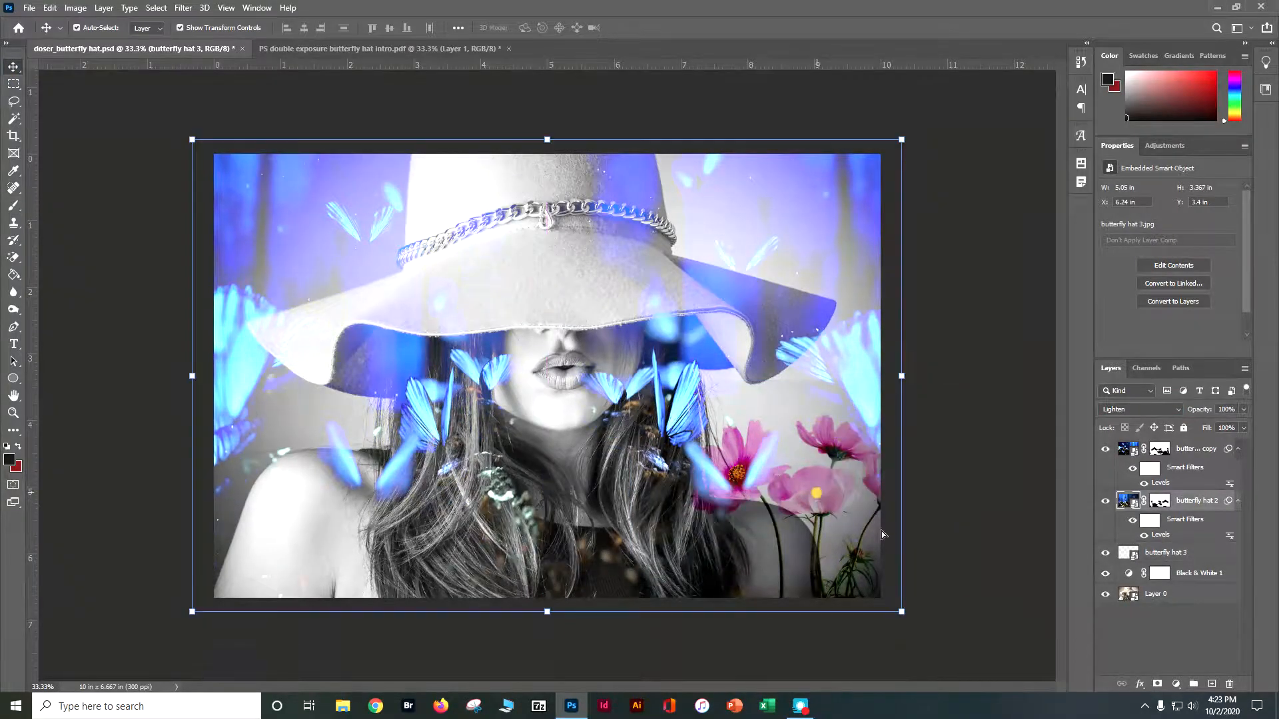
pyautogui.click(1105, 502)
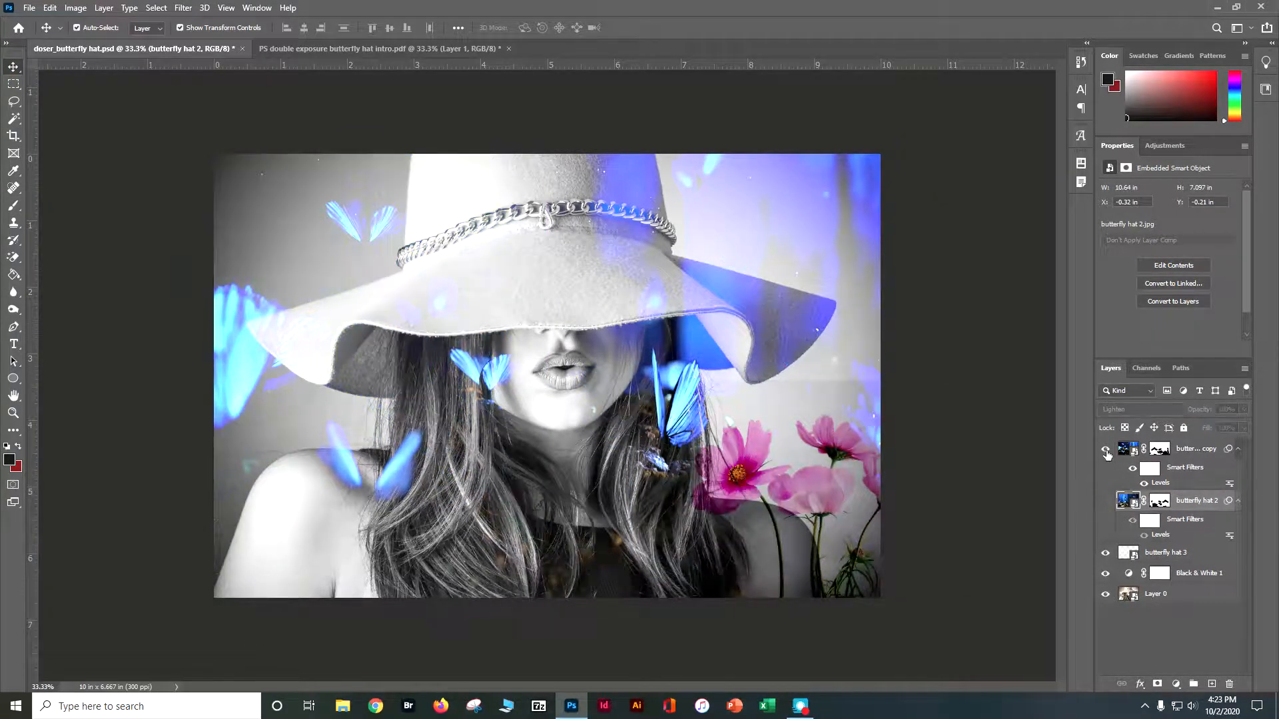
pyautogui.click(1105, 448)
pyautogui.moveTo(810, 514)
pyautogui.mouseDown()
pyautogui.moveTo(779, 517)
pyautogui.moveTo(842, 534)
pyautogui.mouseUp()
pyautogui.click(969, 400)
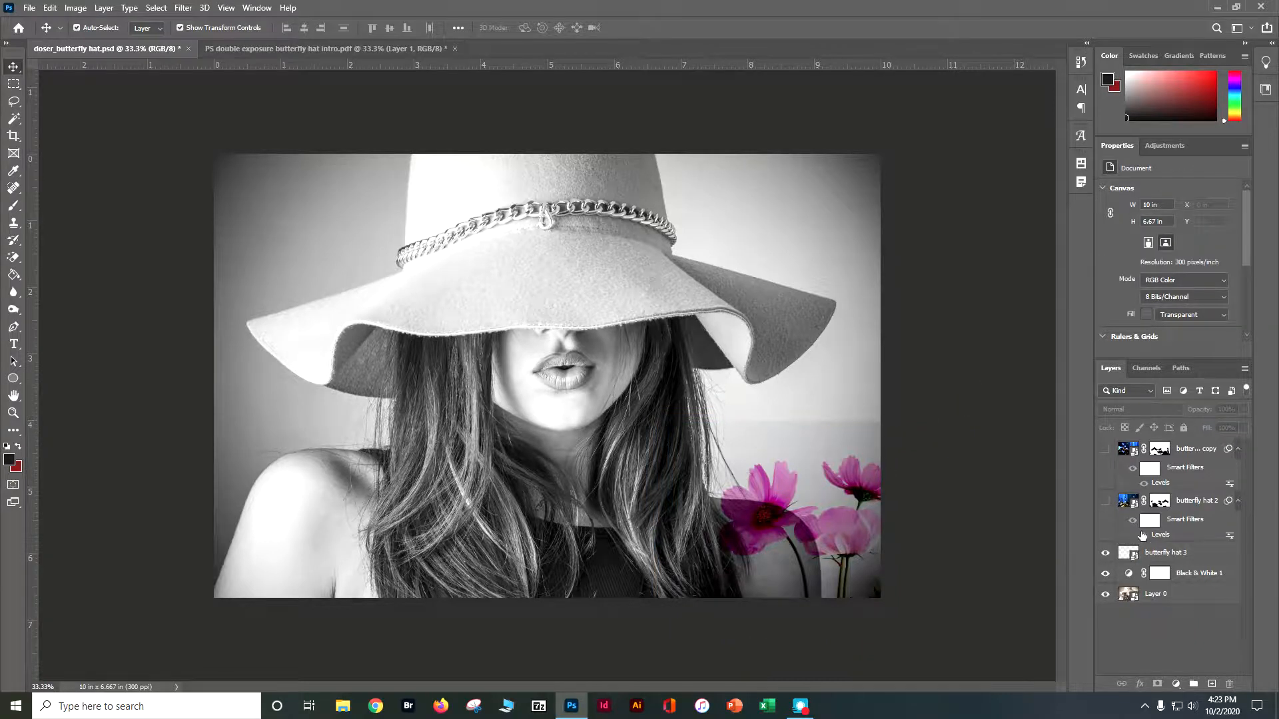
# - Add a layer mask to the butterfly hat 3 layer and paint it black around the flower photo's edges
pyautogui.click(1151, 553)
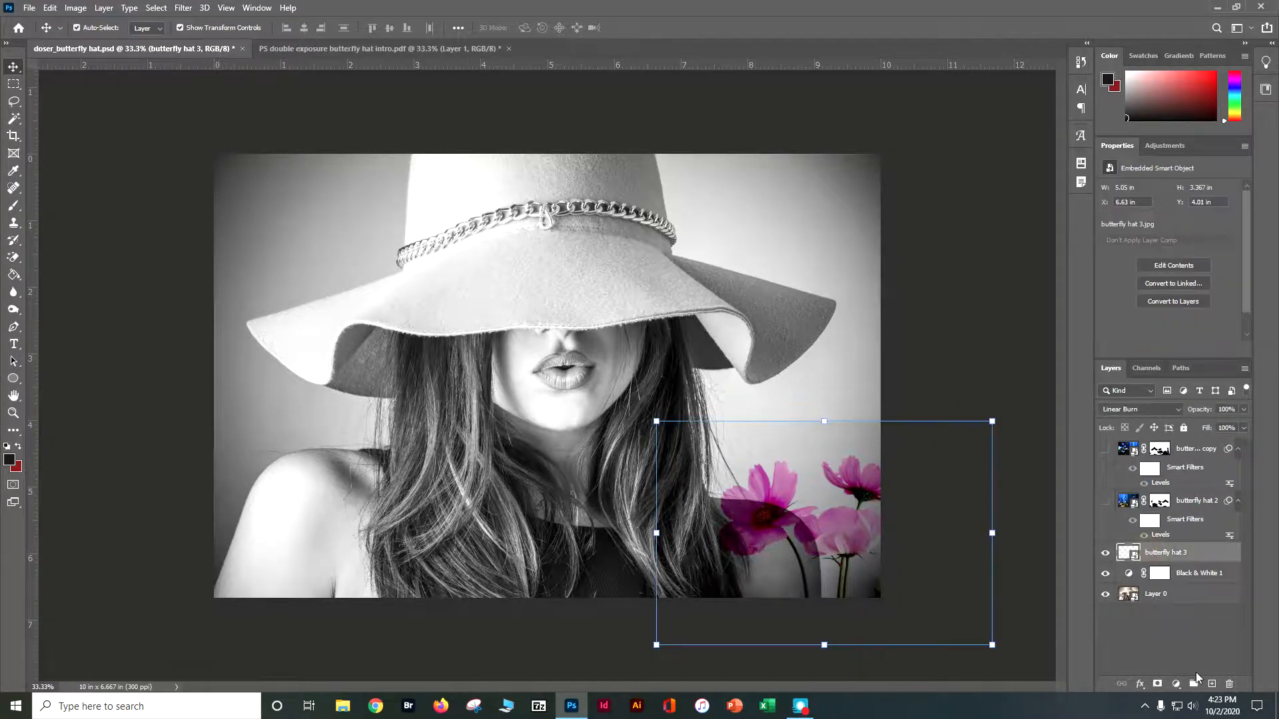
pyautogui.click(1158, 684)
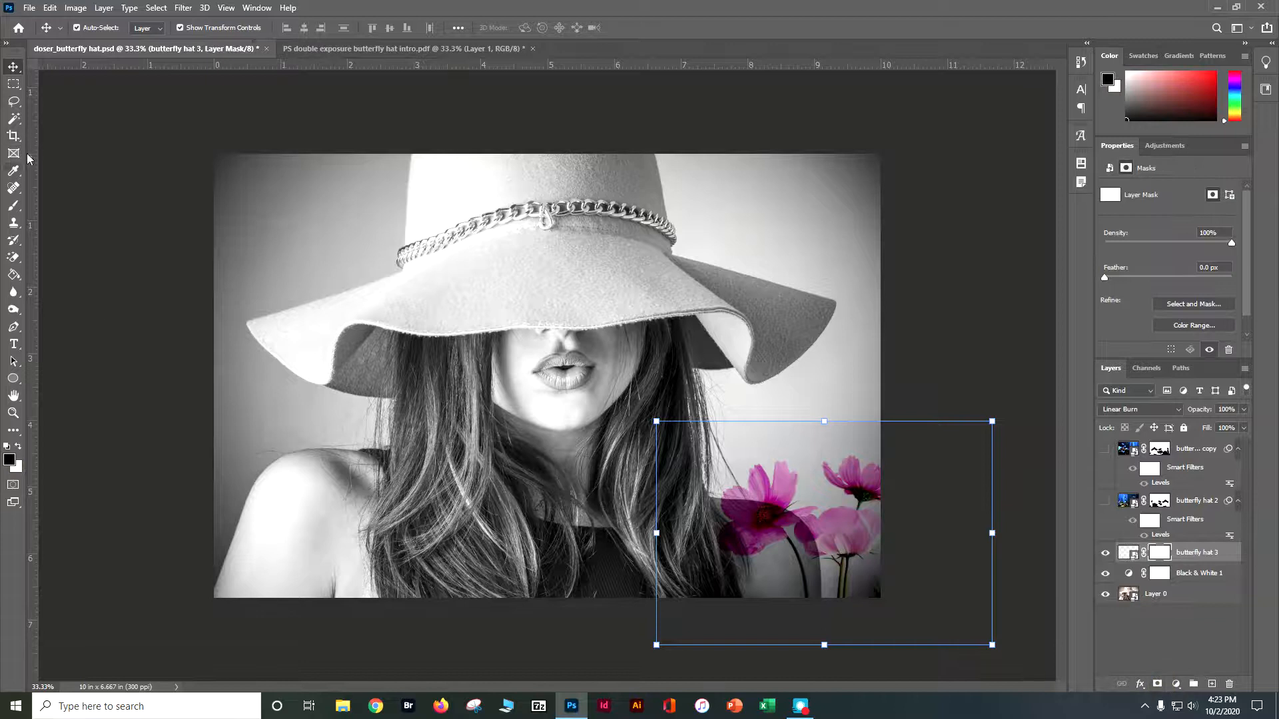
pyautogui.click(14, 205)
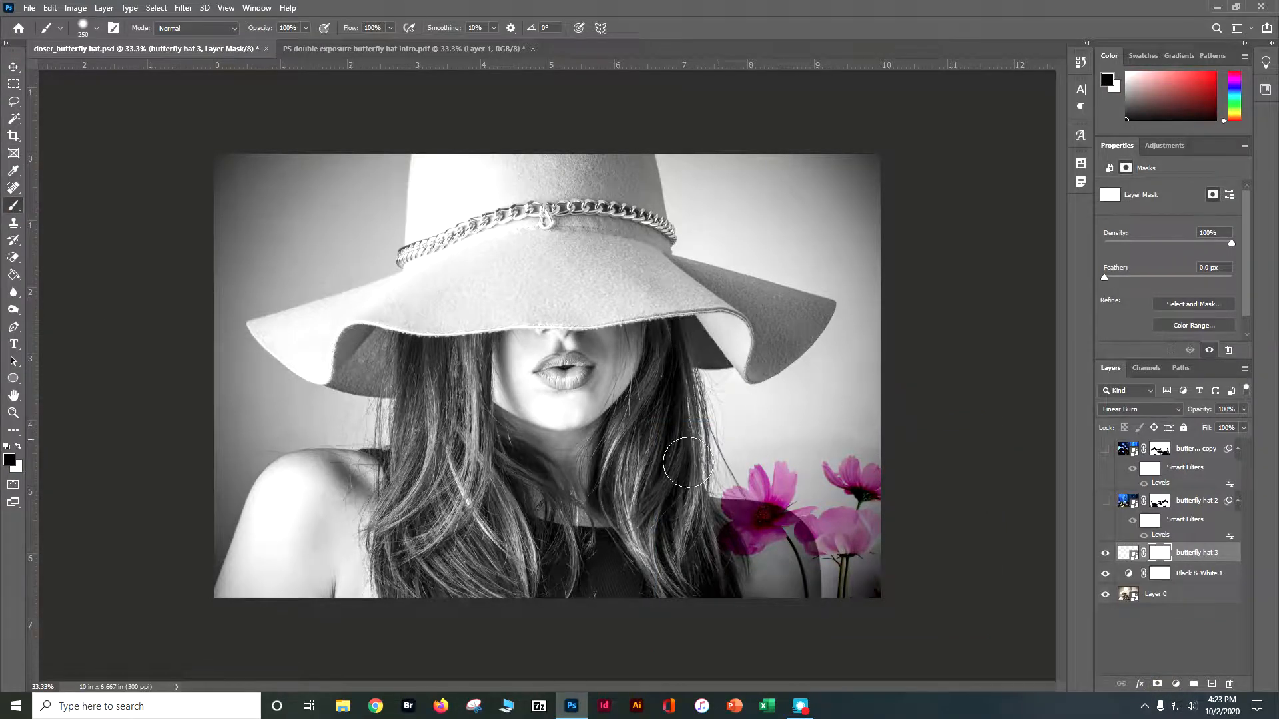
pyautogui.moveTo(817, 642); pyautogui.dragTo(826, 640)
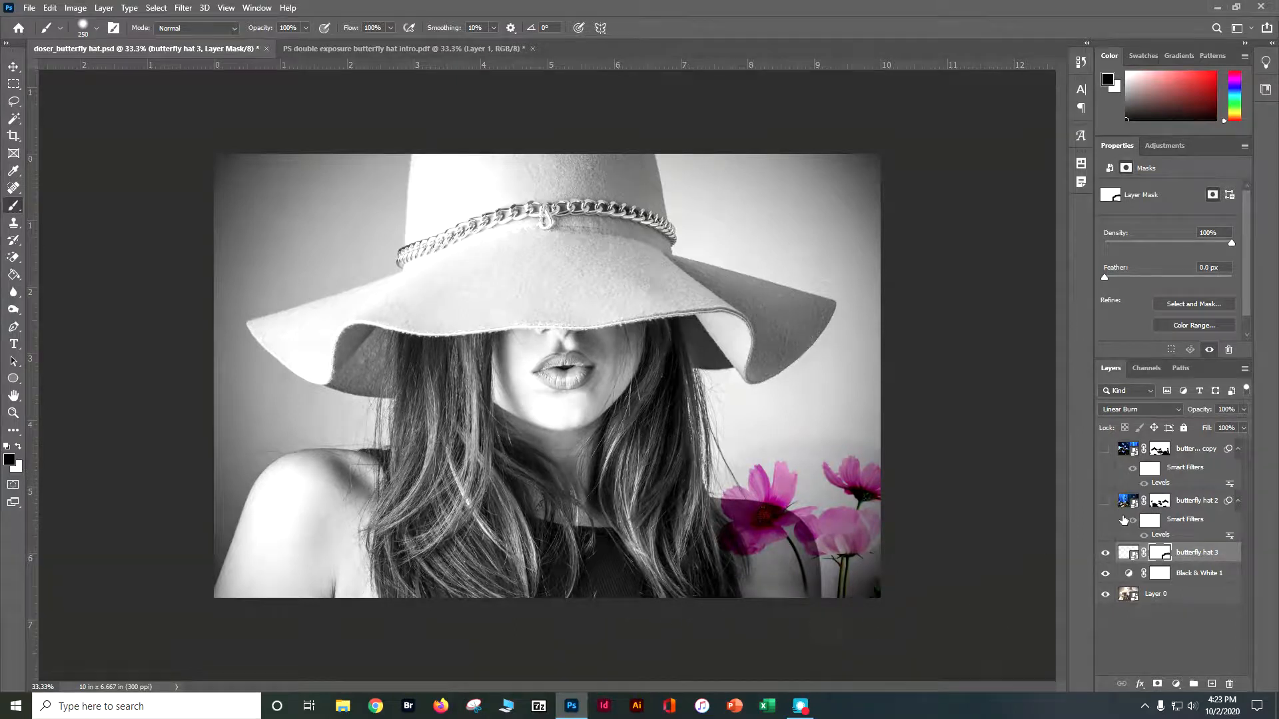
# - Duplicate the masked butterfly hat 3 layer and flip the copy horizontally
pyautogui.click(1190, 554)
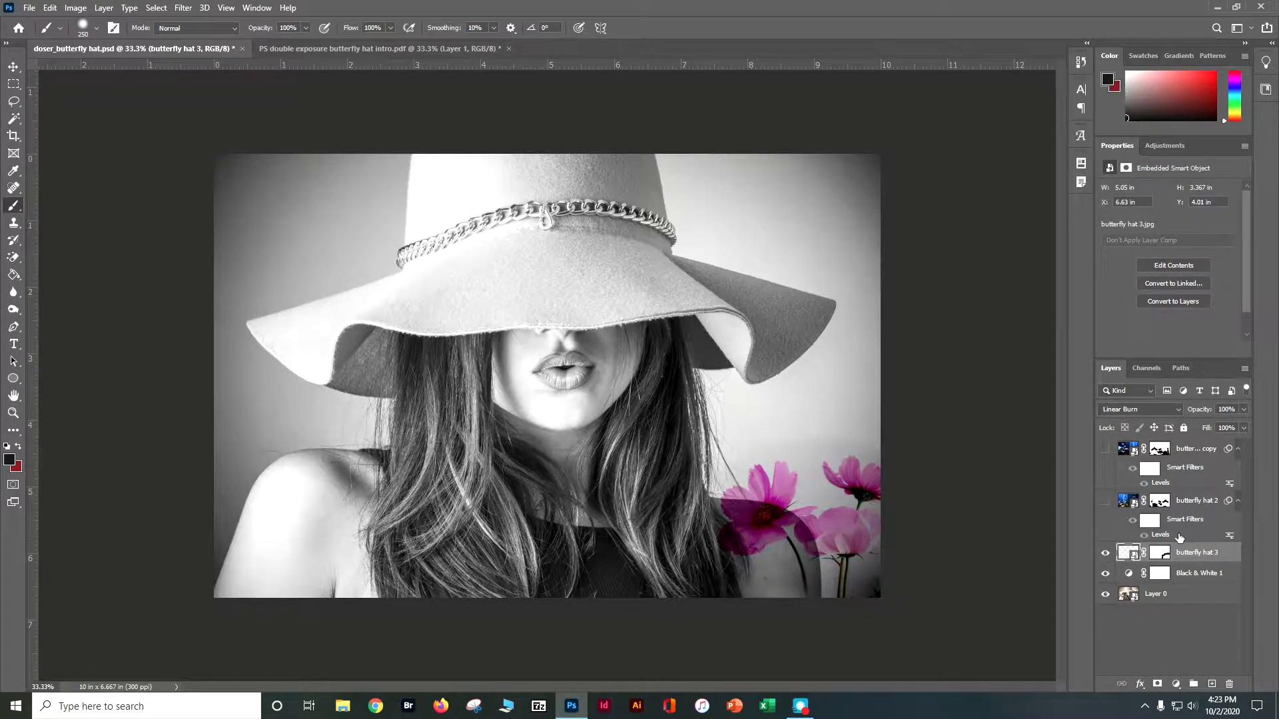
pyautogui.rightClick(1189, 558)
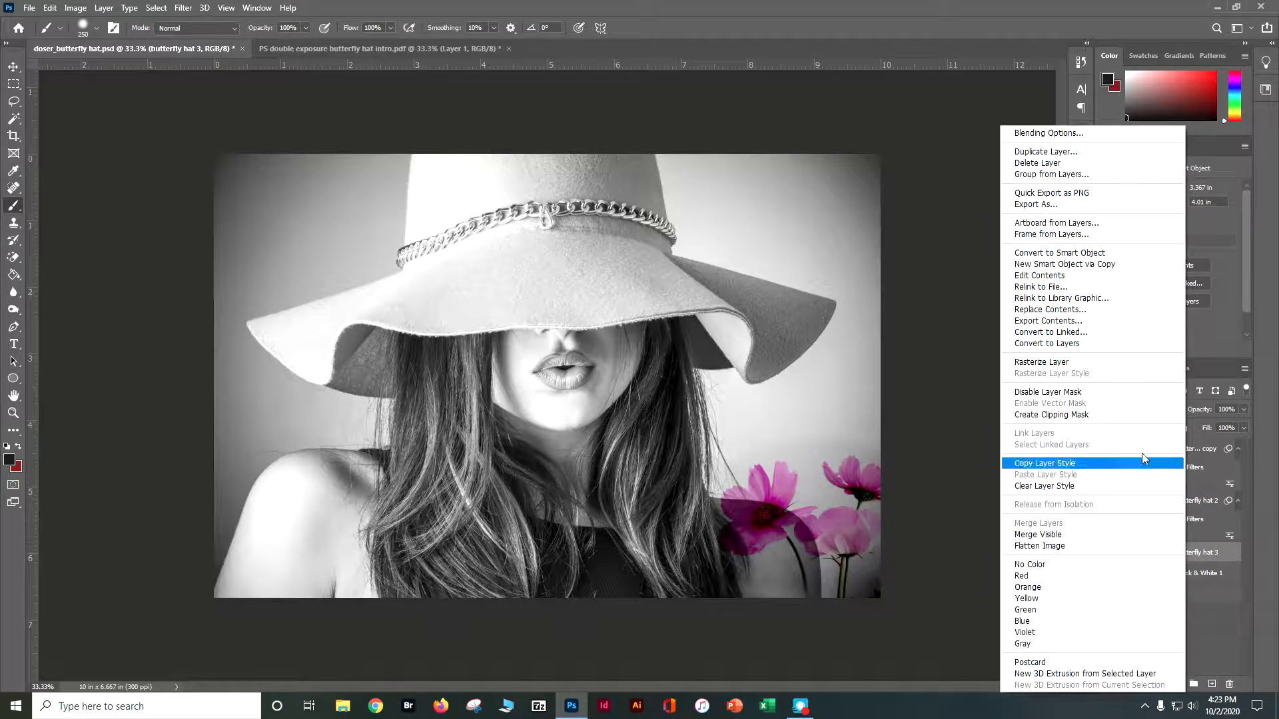
pyautogui.click(1072, 152)
pyautogui.click(749, 198)
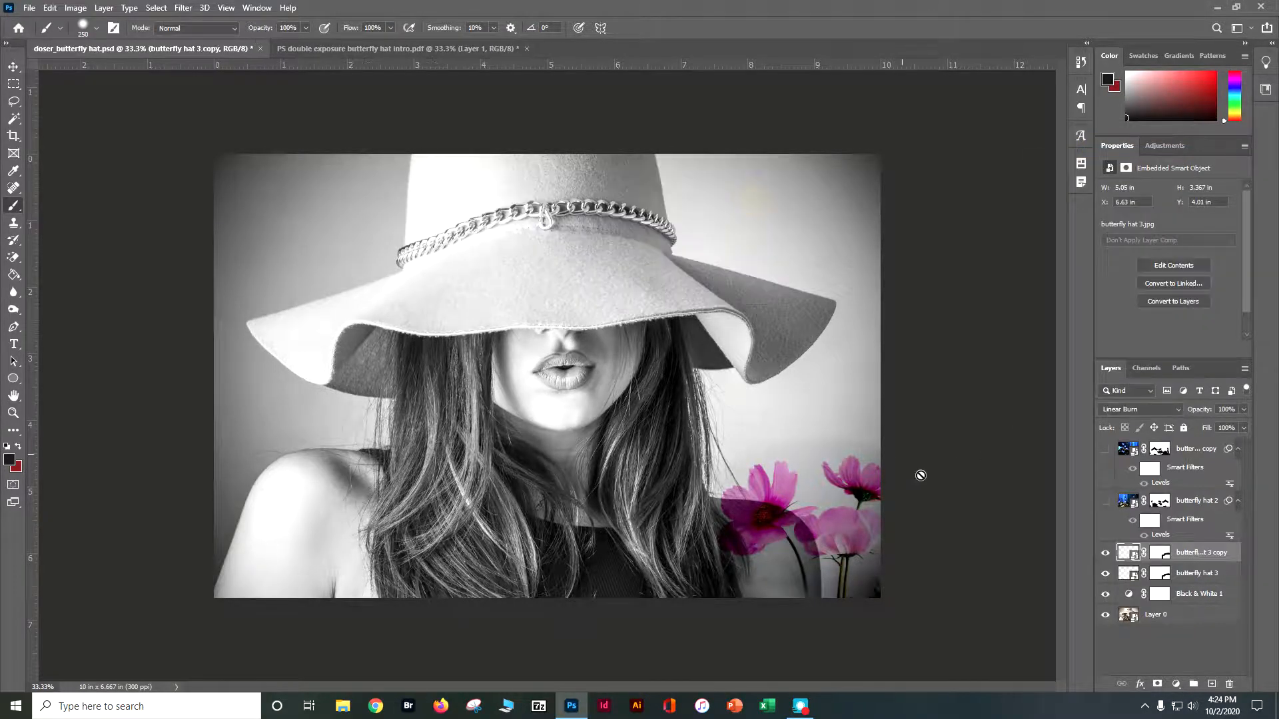
pyautogui.click(49, 9)
pyautogui.moveTo(93, 320)
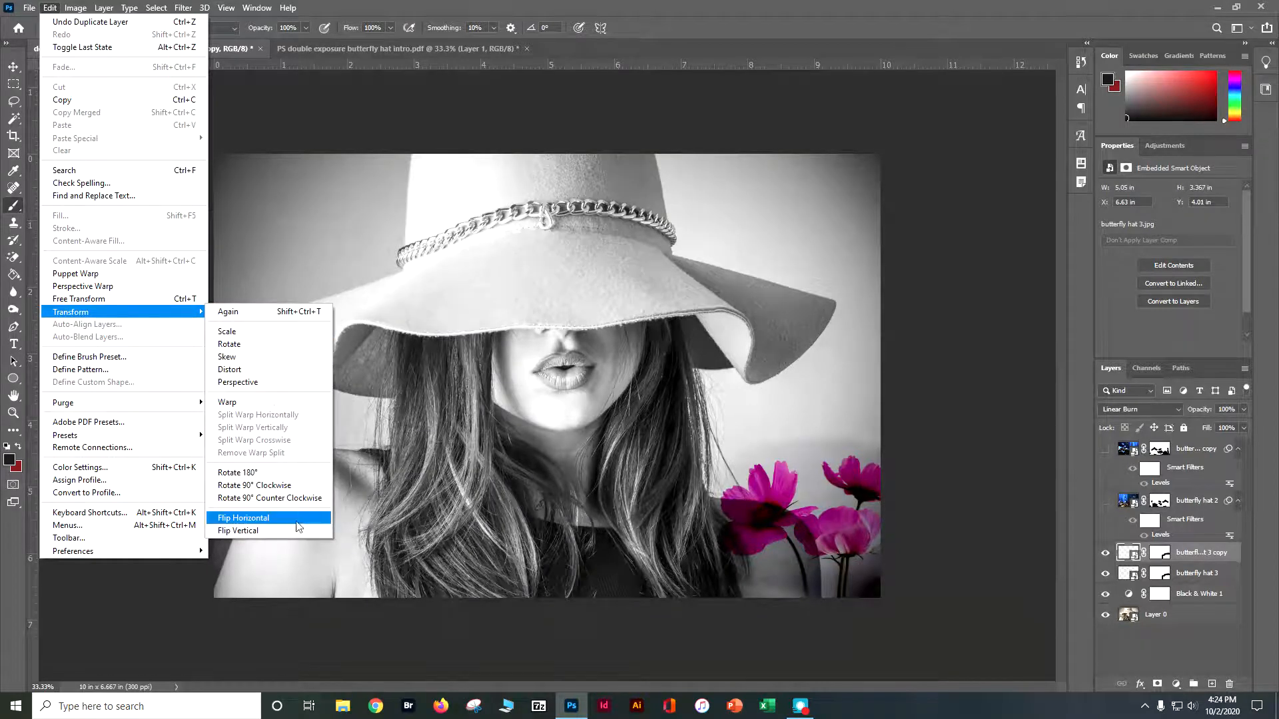
pyautogui.click(297, 524)
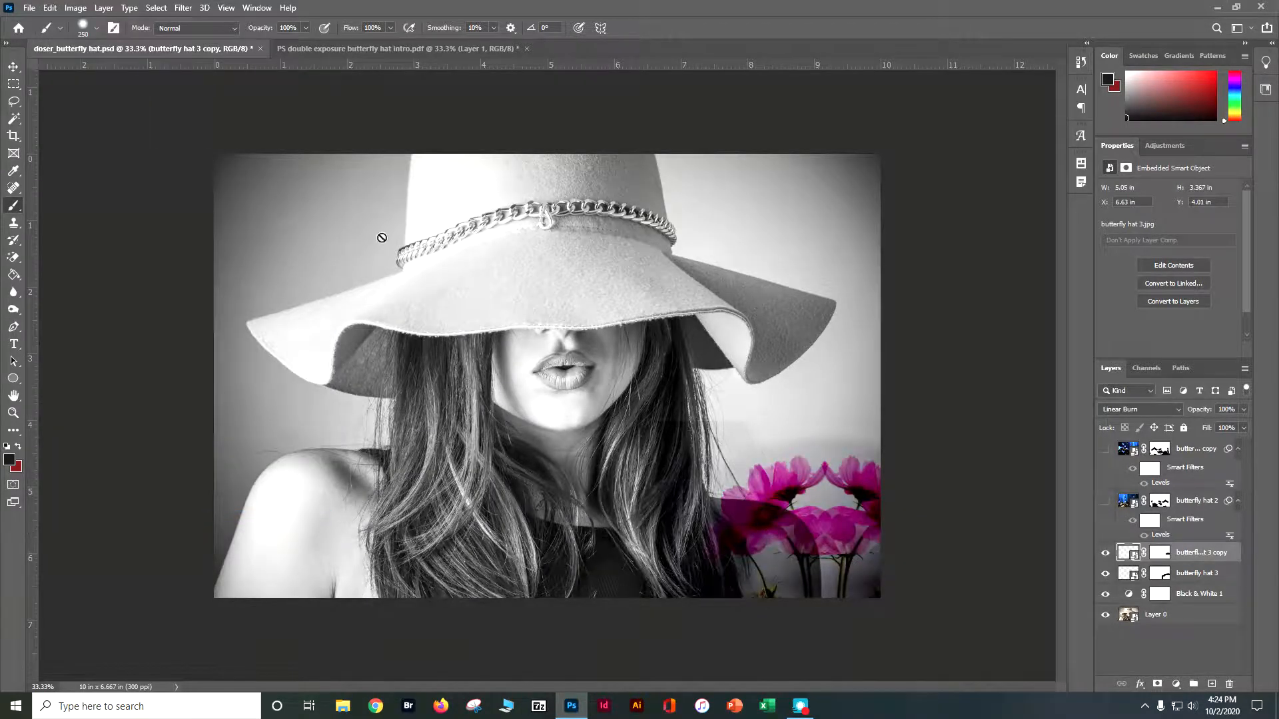
# - Move the flipped flower copy over the woman's shoulder at the canvas's lower-left corner and rotate it slightly counterclockwise
pyautogui.click(13, 67)
pyautogui.moveTo(684, 507); pyautogui.dragTo(296, 502)
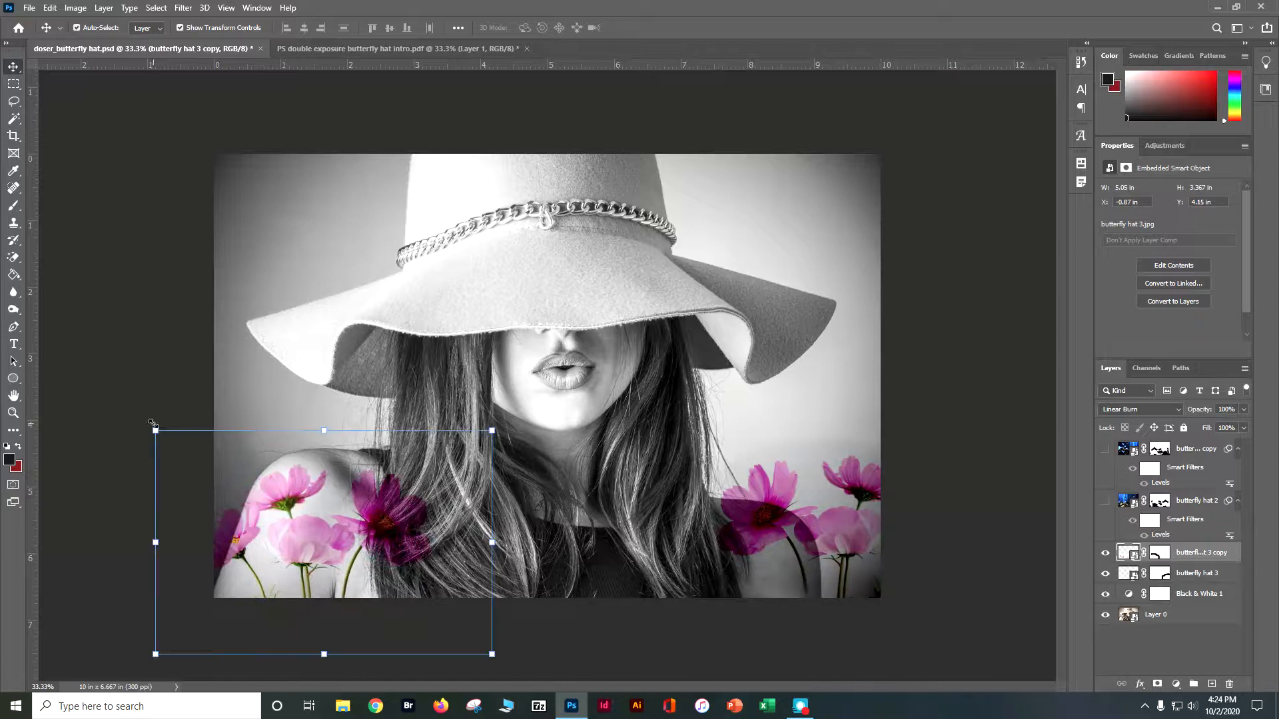
pyautogui.moveTo(143, 420); pyautogui.dragTo(89, 454)
pyautogui.moveTo(340, 498)
pyautogui.mouseDown()
pyautogui.moveTo(320, 491)
pyautogui.moveTo(332, 489)
pyautogui.mouseUp()
pyautogui.press('Return')
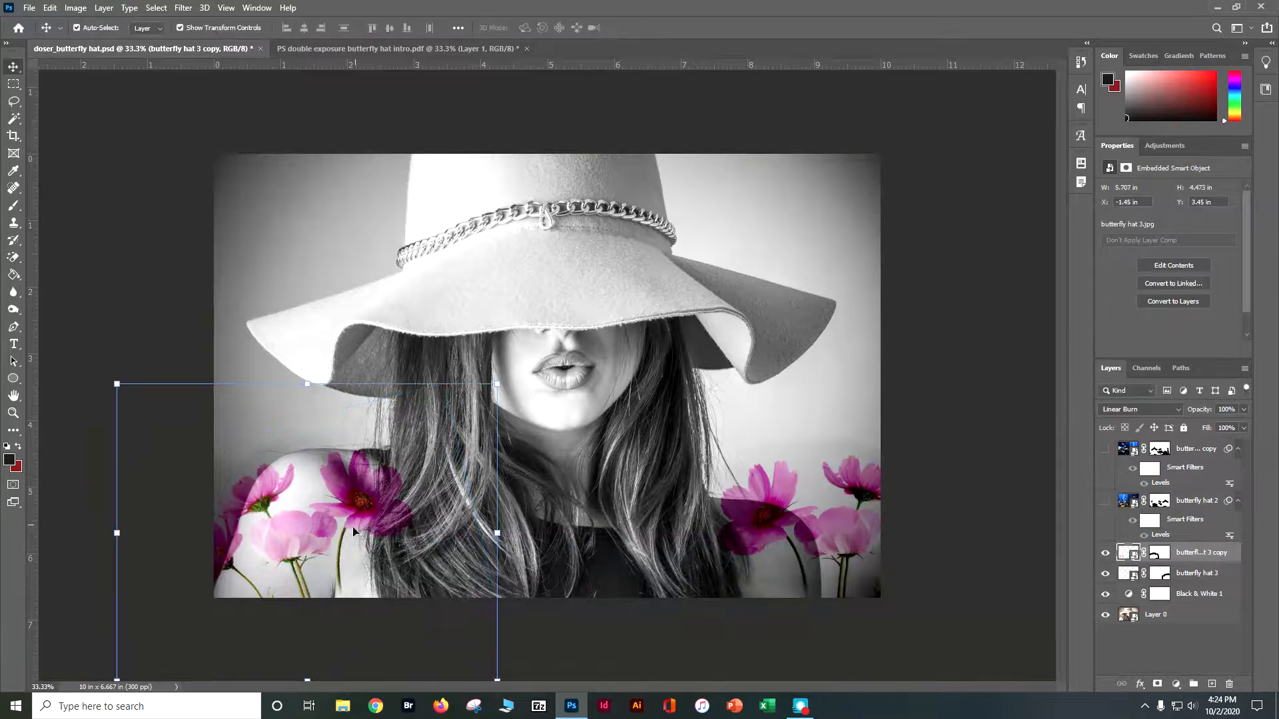
# - Rotate the original butterfly hat 3 flowers slightly clockwise
pyautogui.click(859, 536)
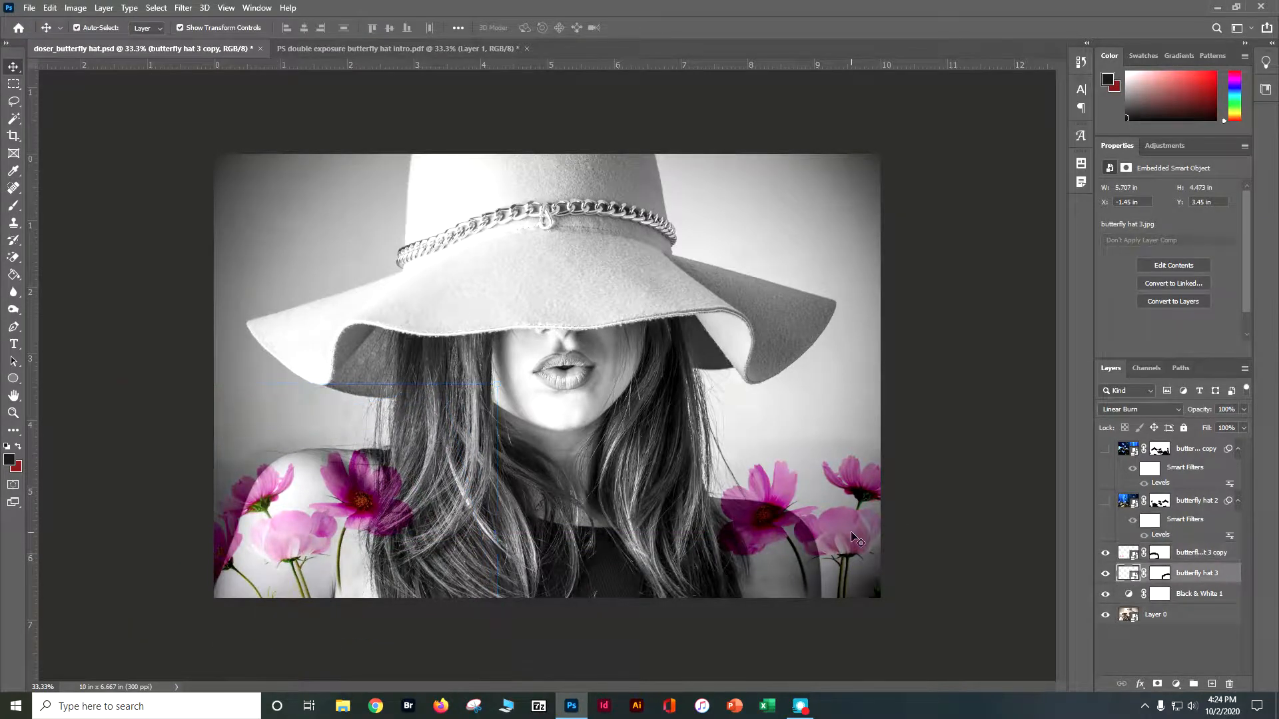
pyautogui.moveTo(1004, 407); pyautogui.dragTo(1014, 419)
pyautogui.moveTo(1141, 595); pyautogui.dragTo(1140, 624)
pyautogui.click(1011, 403)
pyautogui.click(850, 533)
pyautogui.click(954, 348)
pyautogui.click(867, 504)
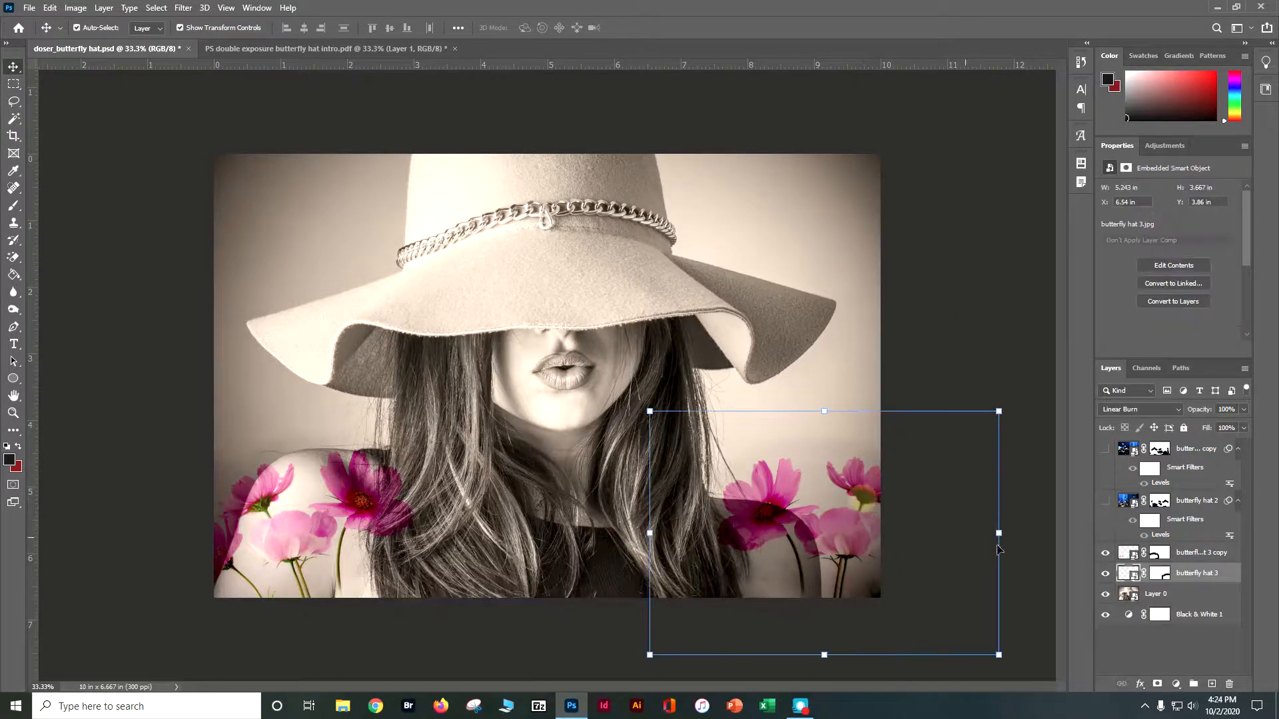
pyautogui.hotkey('ctrl', 'z')
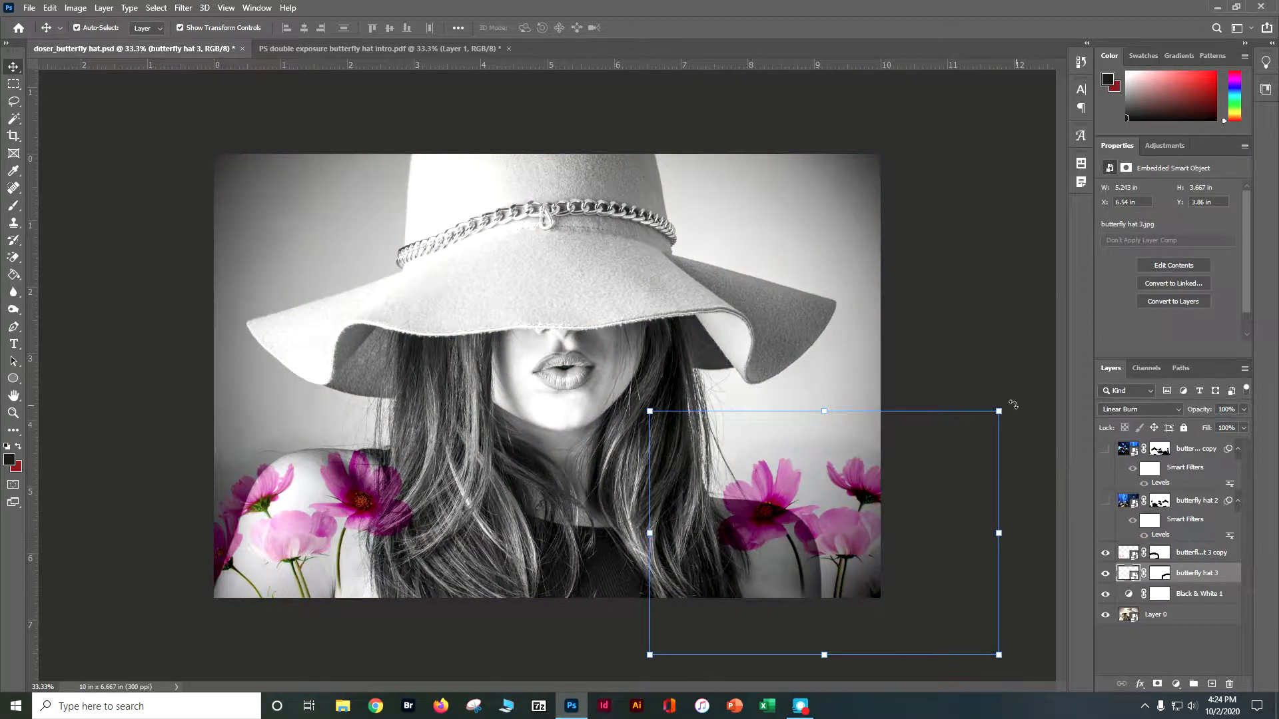
# - Rotate the butterfly hat 3 flowers farther clockwise and nudge them left and slightly down to about X 5.62, Y 3.07 inches
pyautogui.moveTo(1008, 403); pyautogui.dragTo(1122, 498)
pyautogui.click(1123, 500)
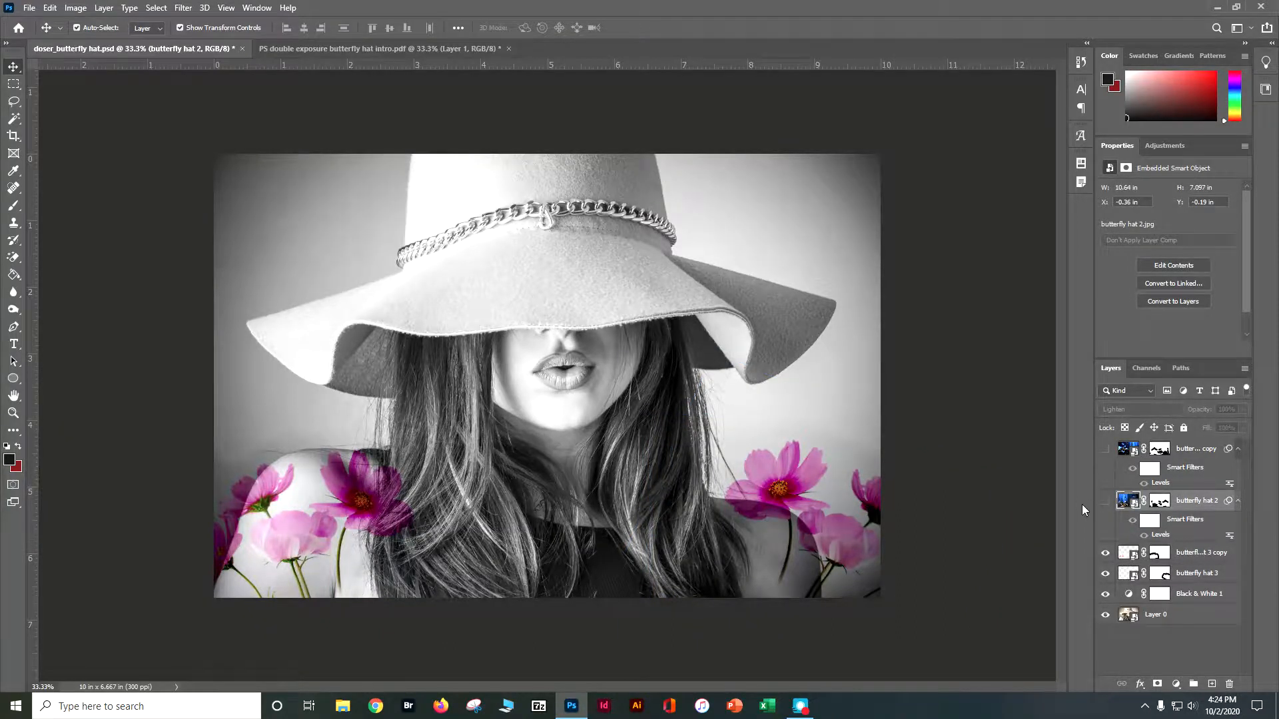
pyautogui.click(1197, 555)
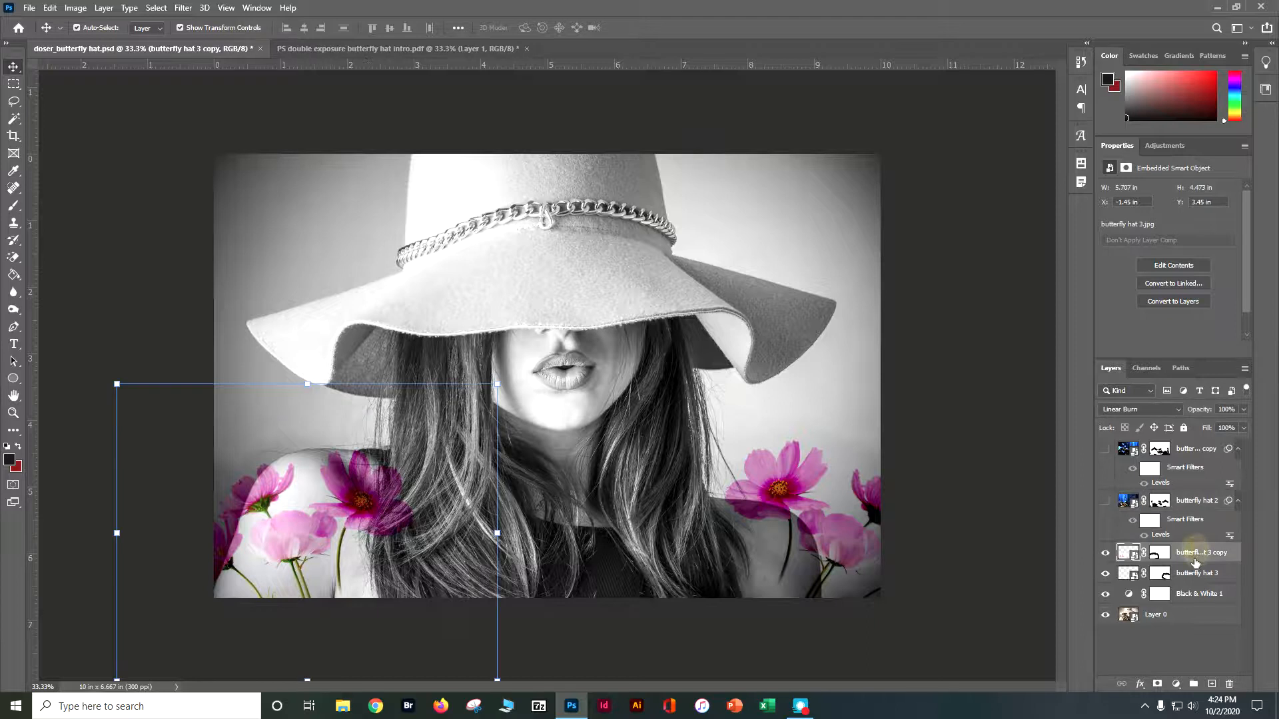
pyautogui.click(1192, 577)
pyautogui.press('Left')
pyautogui.press('Left')
pyautogui.press('Left')
pyautogui.press('Left')
pyautogui.press('Left')
pyautogui.press('Left')
pyautogui.press('Left')
pyautogui.press('Left')
pyautogui.press('Left')
pyautogui.press('Left')
pyautogui.press('Left')
pyautogui.press('Left')
pyautogui.press('Left')
pyautogui.press('Left')
pyautogui.press('Left')
pyautogui.press('Left')
pyautogui.press('Left')
pyautogui.press('Left')
pyautogui.press('Left')
pyautogui.press('Left')
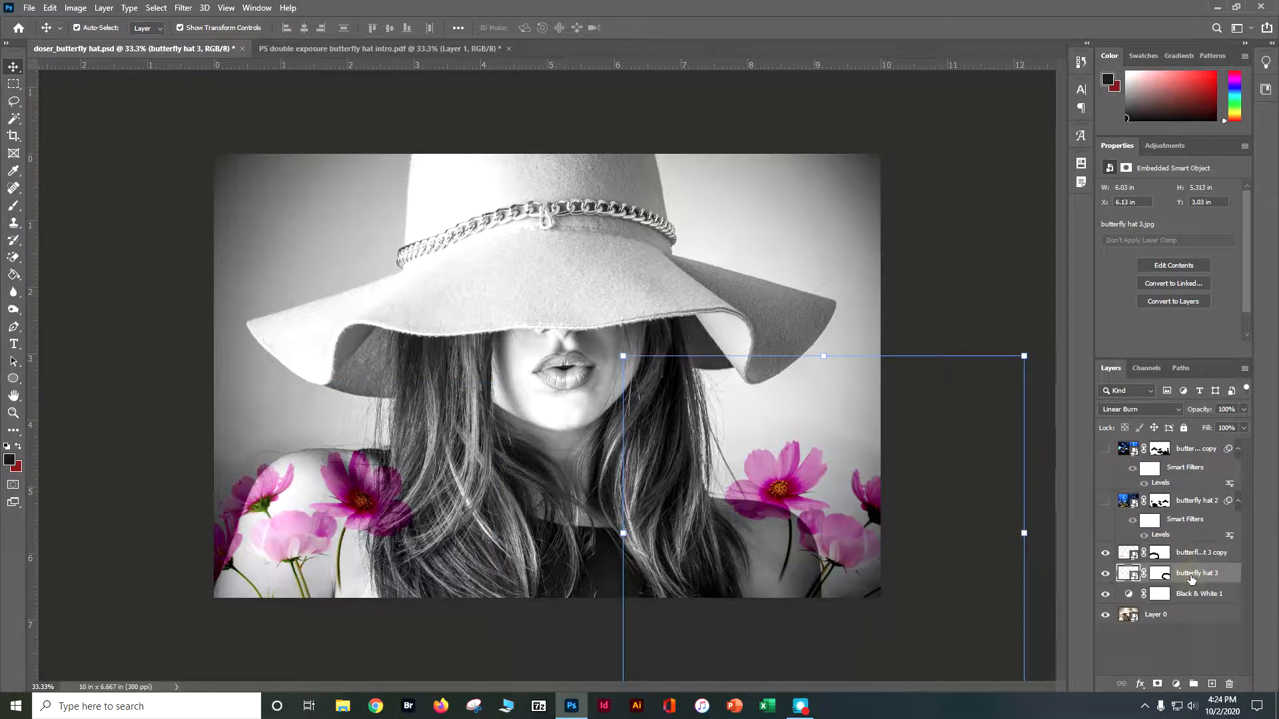
pyautogui.press('Left')
pyautogui.press('Left')
pyautogui.press('Left')
pyautogui.press('Left')
pyautogui.press('Left')
pyautogui.press('Left')
pyautogui.press('Left')
pyautogui.press('Left')
pyautogui.press('Left')
pyautogui.press('Left')
pyautogui.press('Left')
pyautogui.press('Left')
pyautogui.press('Left')
pyautogui.press('Left')
pyautogui.press('Left')
pyautogui.press('Left')
pyautogui.press('Left')
pyautogui.press('Left')
pyautogui.press('Left')
pyautogui.press('Left')
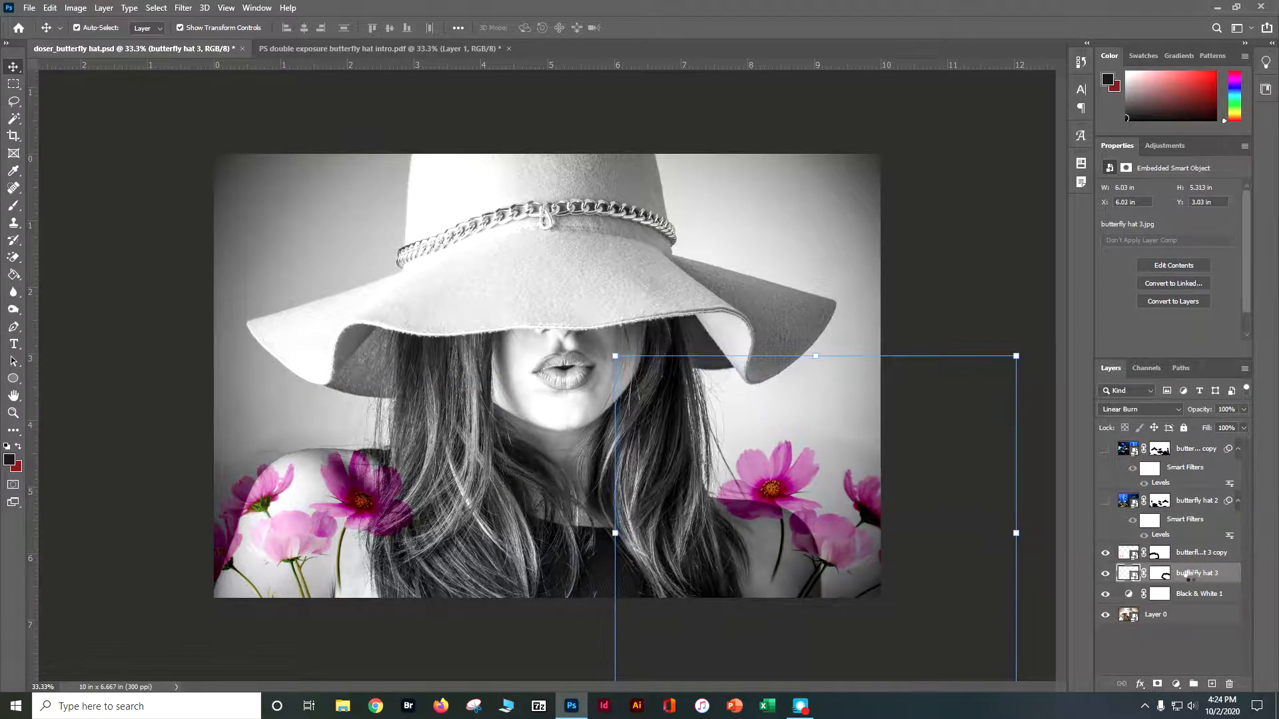
pyautogui.press('Left')
pyautogui.press('Left')
pyautogui.press('Left')
pyautogui.press('Left')
pyautogui.press('Left')
pyautogui.press('Left')
pyautogui.press('Left')
pyautogui.press('Left')
pyautogui.press('Left')
pyautogui.press('Left')
pyautogui.press('Left')
pyautogui.press('Left')
pyautogui.press('Left')
pyautogui.press('Left')
pyautogui.press('Left')
pyautogui.press('Left')
pyautogui.press('Left')
pyautogui.press('Left')
pyautogui.press('Left')
pyautogui.press('Left')
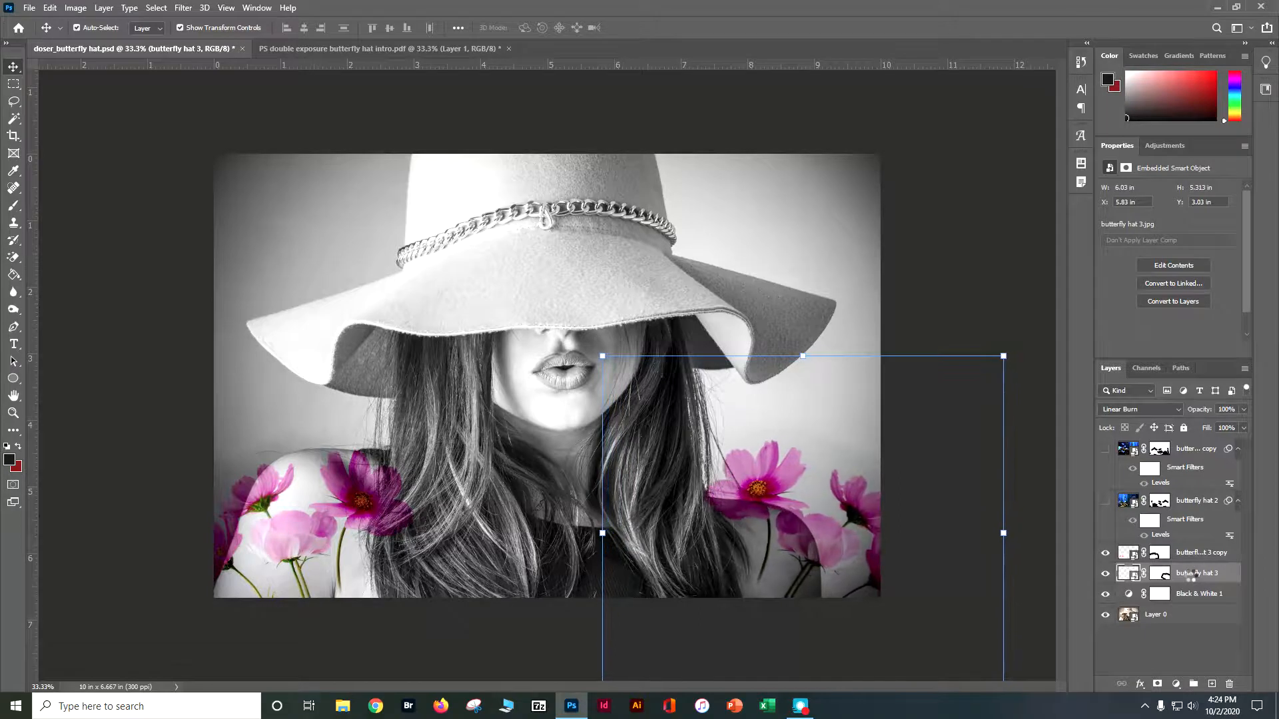
pyautogui.press('Left')
pyautogui.press('Left')
pyautogui.press('Left')
pyautogui.press('Left')
pyautogui.press('Left')
pyautogui.press('Left')
pyautogui.press('Left')
pyautogui.press('Left')
pyautogui.press('Left')
pyautogui.press('Left')
pyautogui.press('Left')
pyautogui.press('Left')
pyautogui.press('Left')
pyautogui.press('Left')
pyautogui.press('Left')
pyautogui.press('Left')
pyautogui.press('Left')
pyautogui.press('Left')
pyautogui.press('Left')
pyautogui.press('Left')
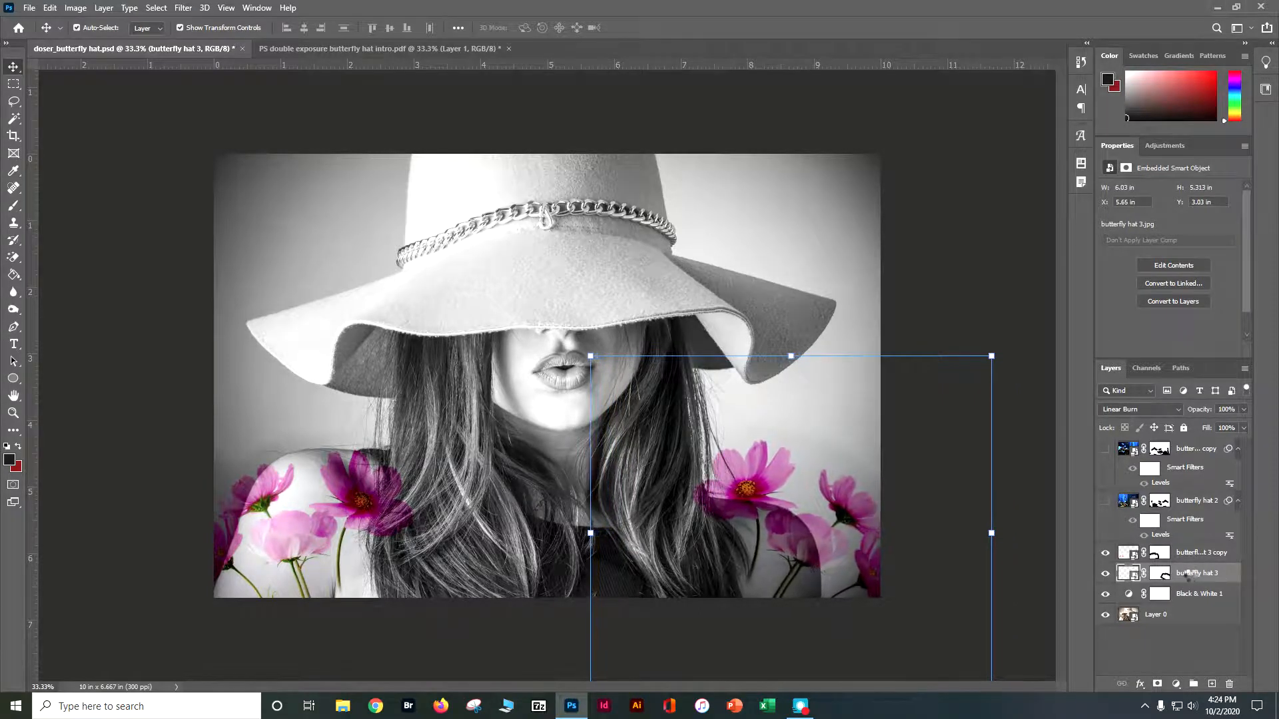
pyautogui.press('Down')
pyautogui.press('Down')
pyautogui.press('Down')
pyautogui.press('Down')
pyautogui.press('Down')
pyautogui.press('Down')
pyautogui.press('Down')
pyautogui.press('Down')
pyautogui.press('Down')
pyautogui.press('Down')
pyautogui.press('Down')
pyautogui.press('Down')
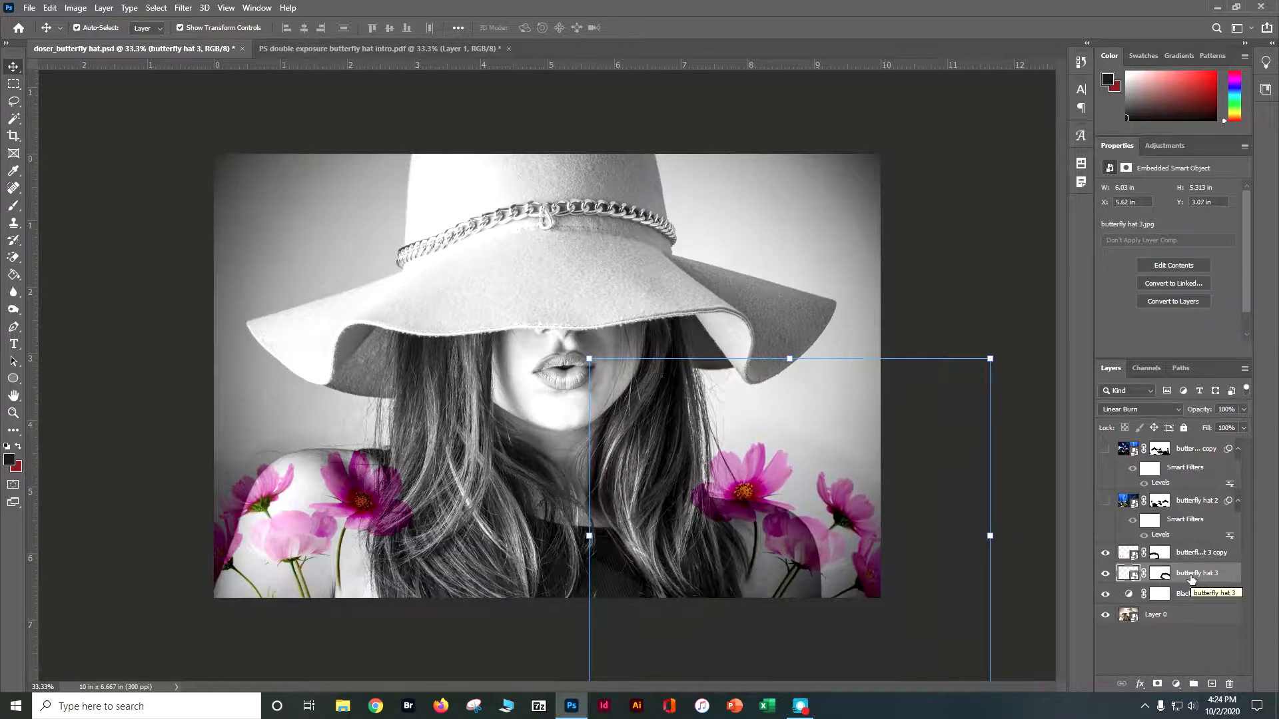
# - Deselect the flowers and make both butterfly forest layers visible again
pyautogui.click(1017, 268)
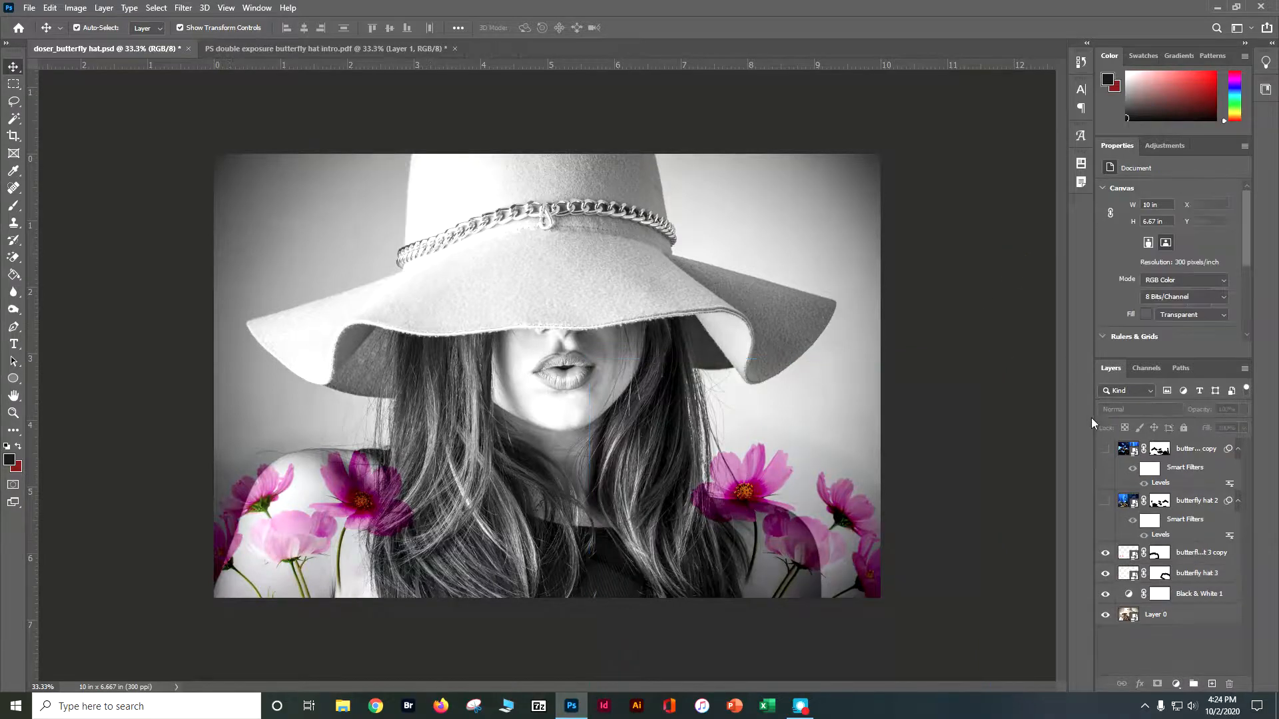
pyautogui.click(1106, 448)
pyautogui.click(1105, 501)
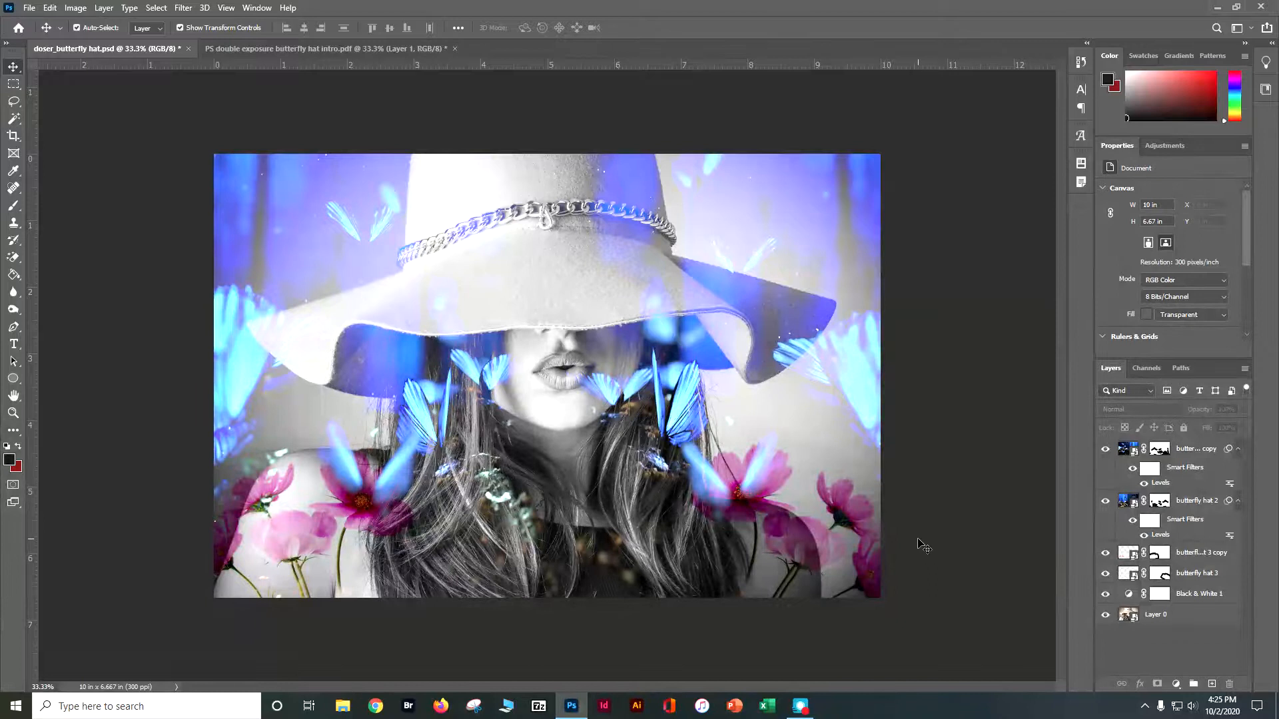
# - Add a Hue/Saturation adjustment layer above the butterfly hat 2 copy layer with Hue +10 and Saturation +31
pyautogui.click(1181, 451)
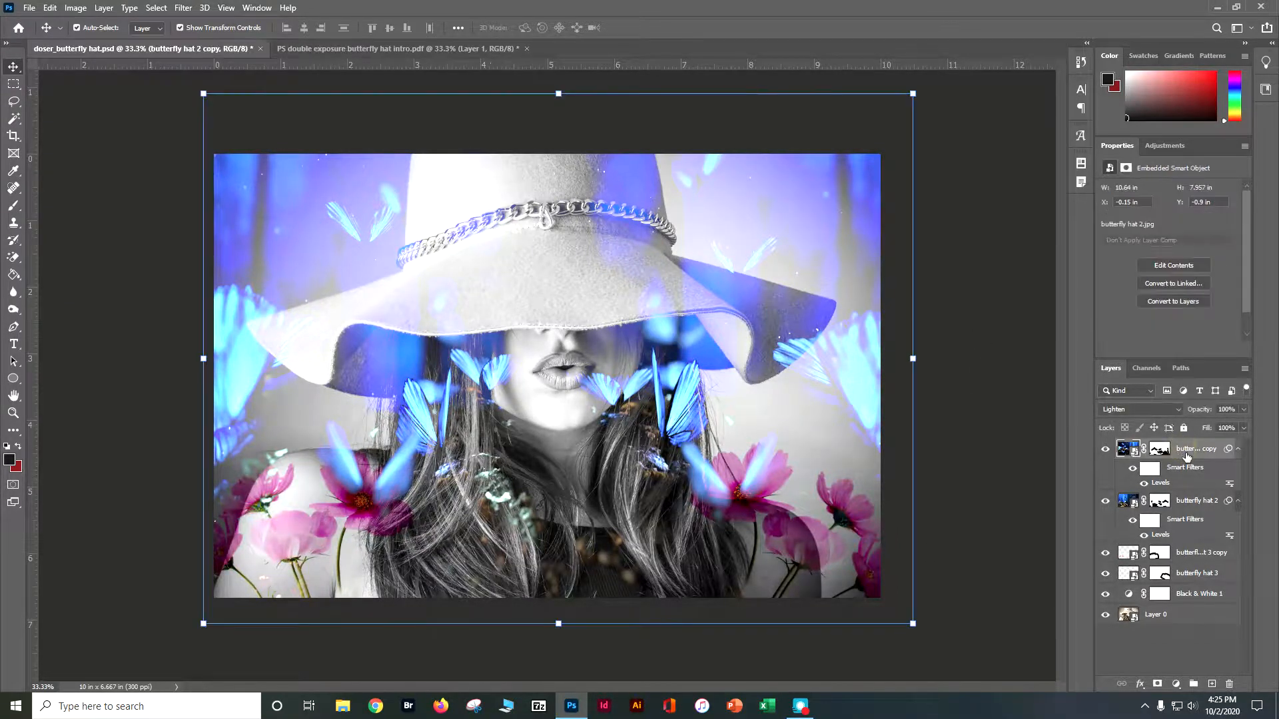
pyautogui.click(1168, 148)
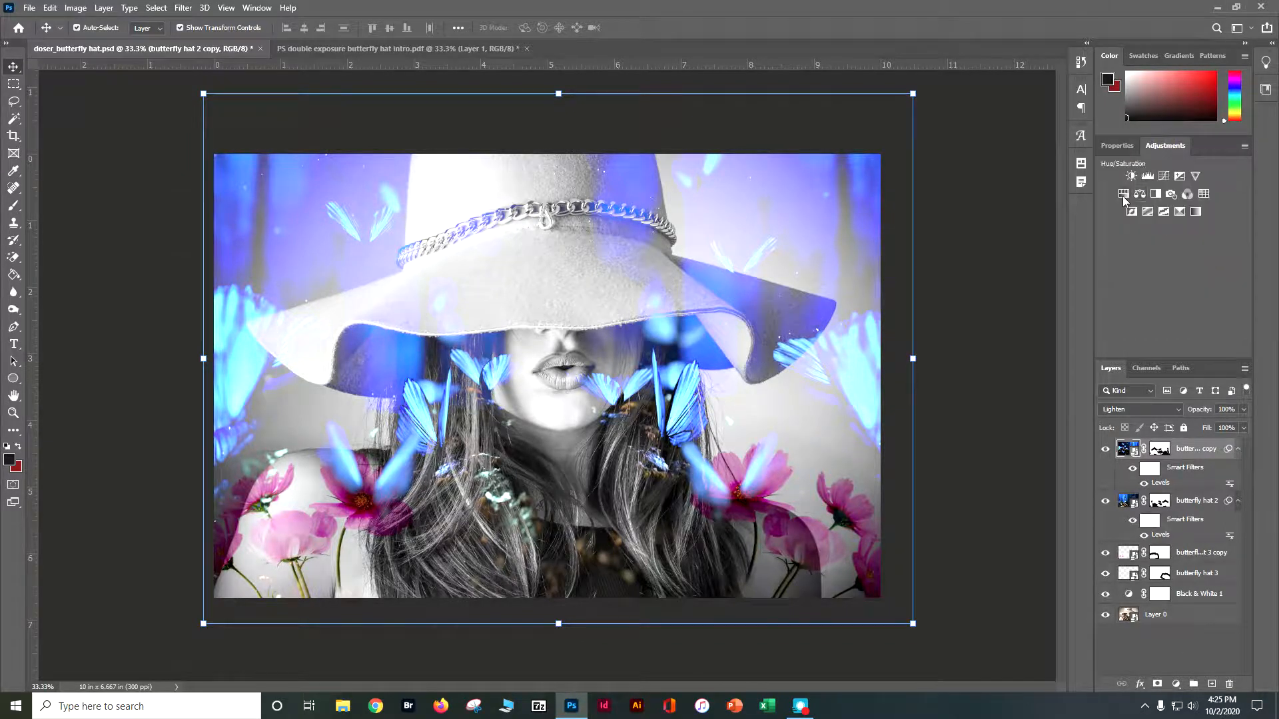
pyautogui.click(1123, 194)
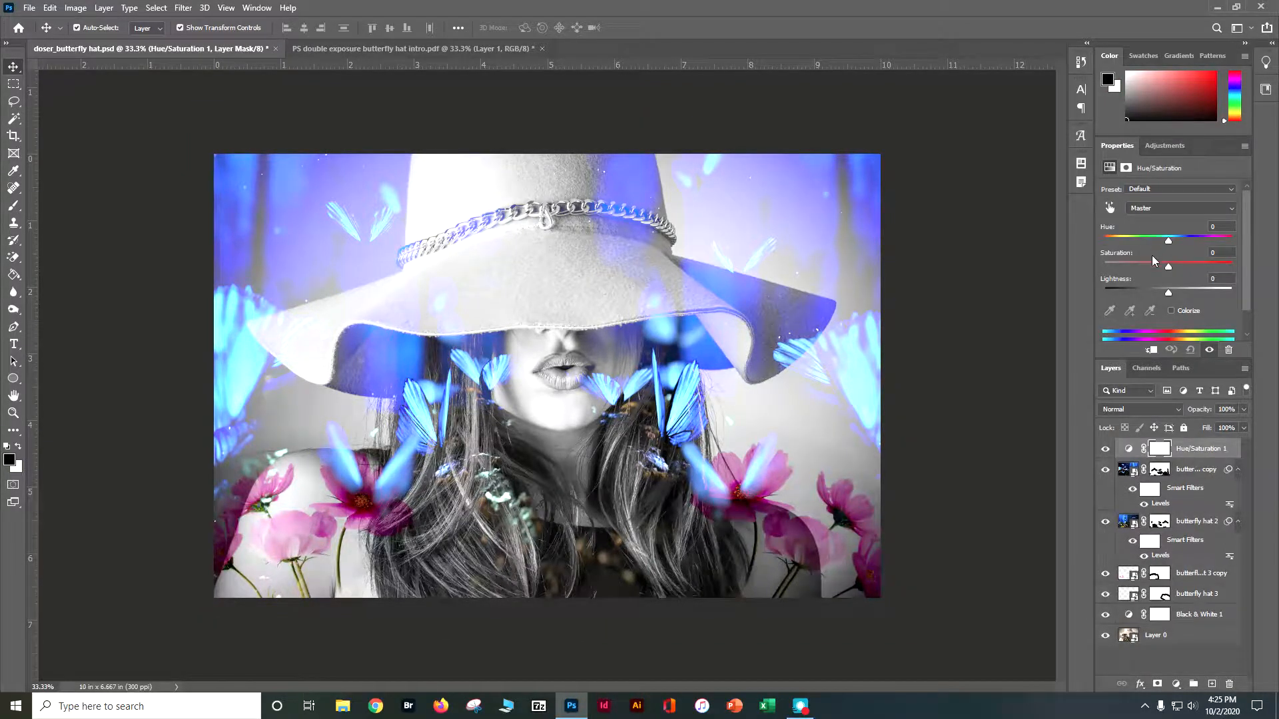
pyautogui.moveTo(1168, 269); pyautogui.dragTo(1175, 243)
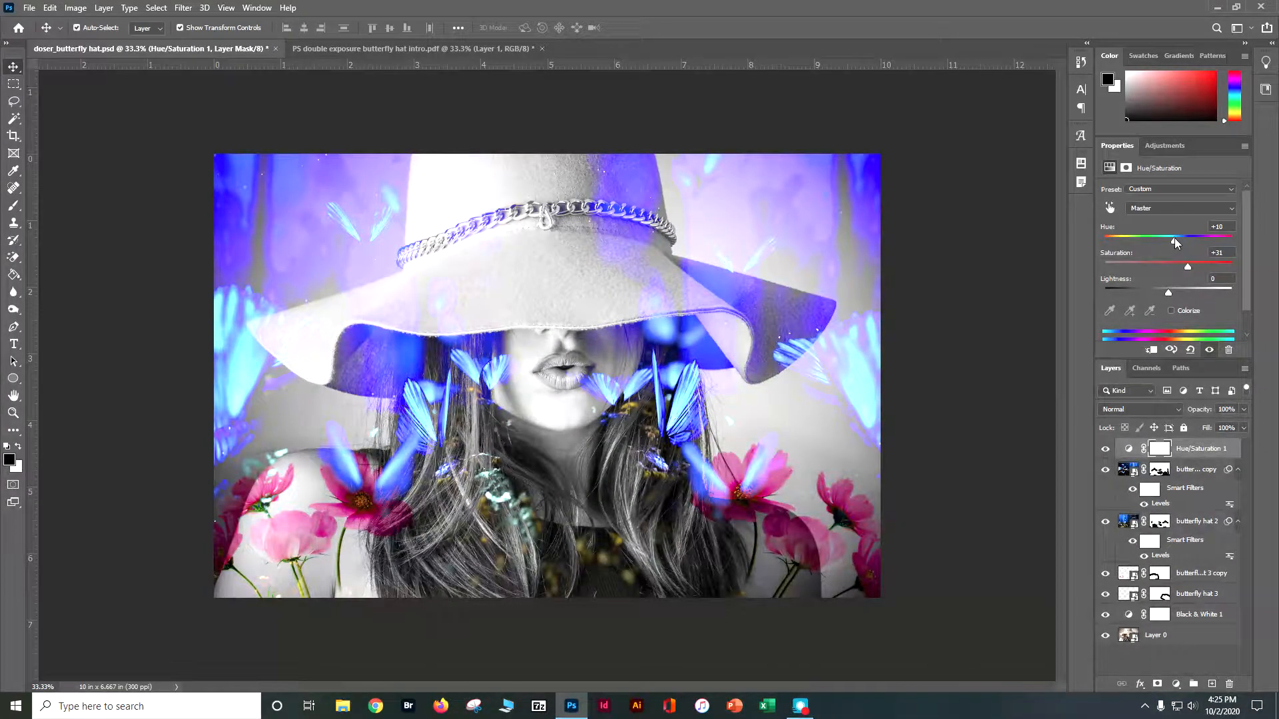
# - Try colorizing the whole image with a hue of 196 in the Hue/Saturation adjustment, and turn Colorize back off
pyautogui.click(1172, 312)
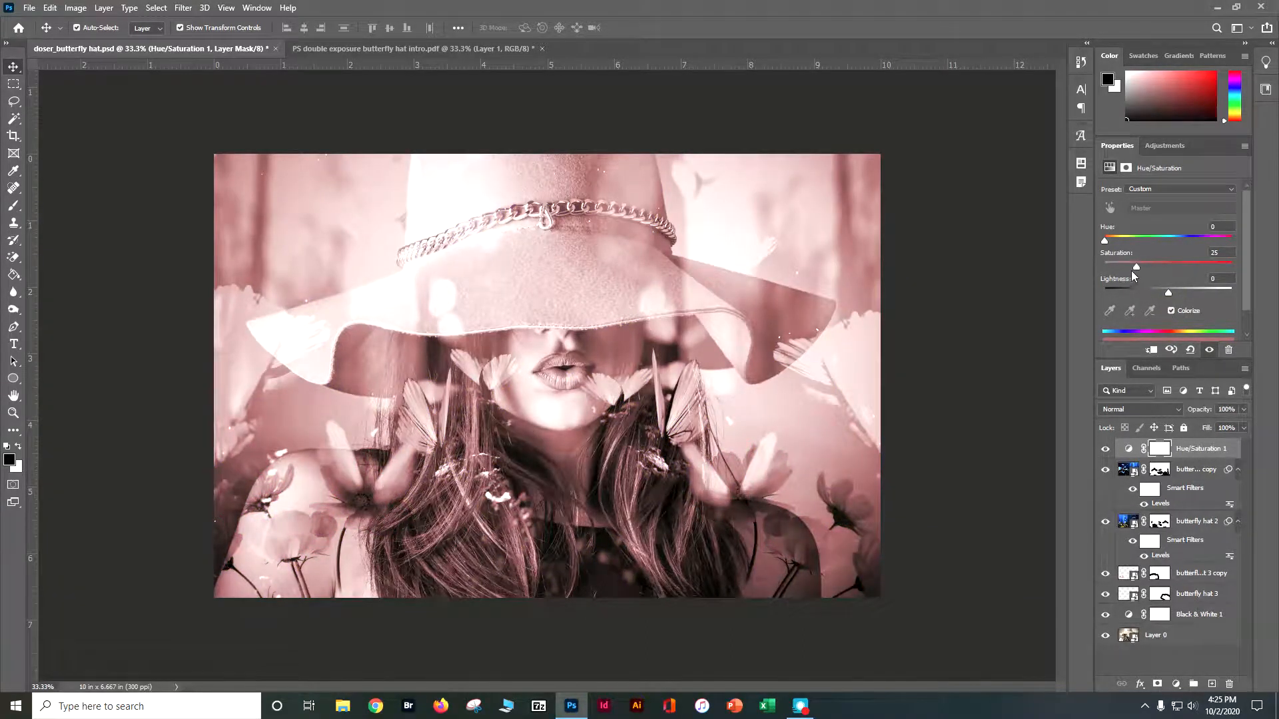
pyautogui.moveTo(1106, 243); pyautogui.dragTo(1174, 243)
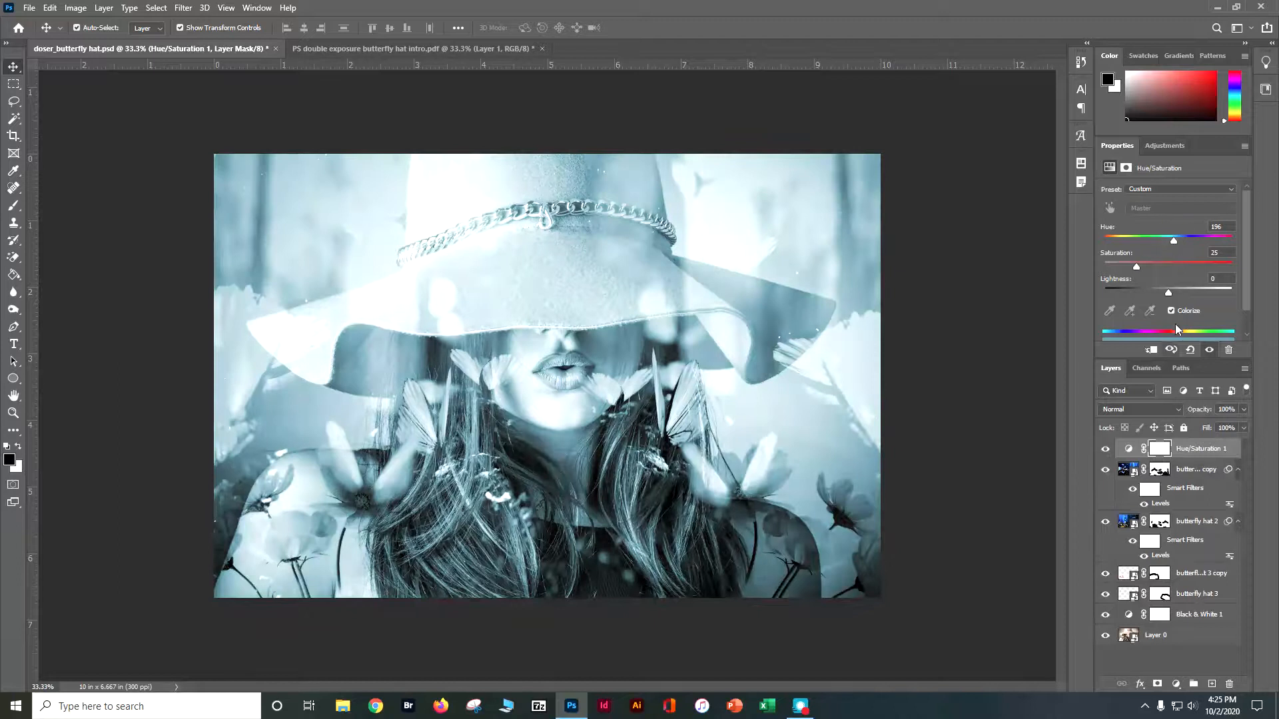
pyautogui.click(1171, 311)
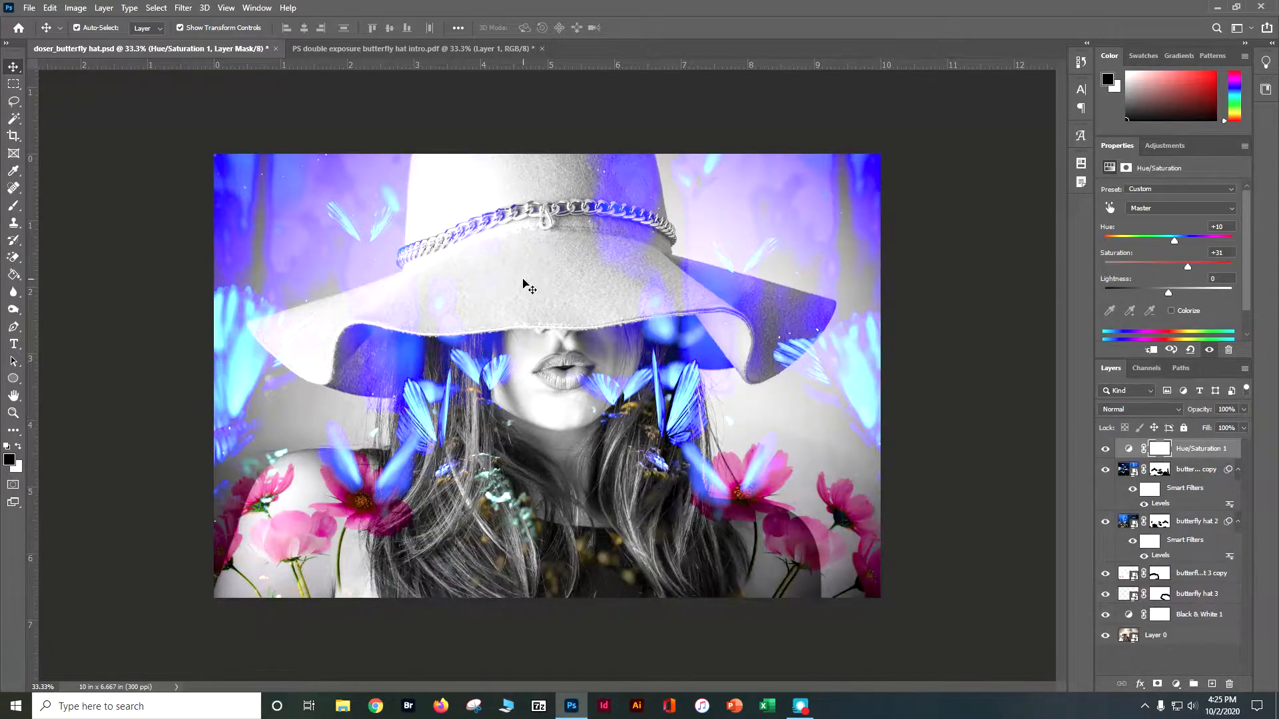
# - Duplicate the image under its existing name with "flat" added at the end, and flatten the duplicate into one layer
pyautogui.click(75, 8)
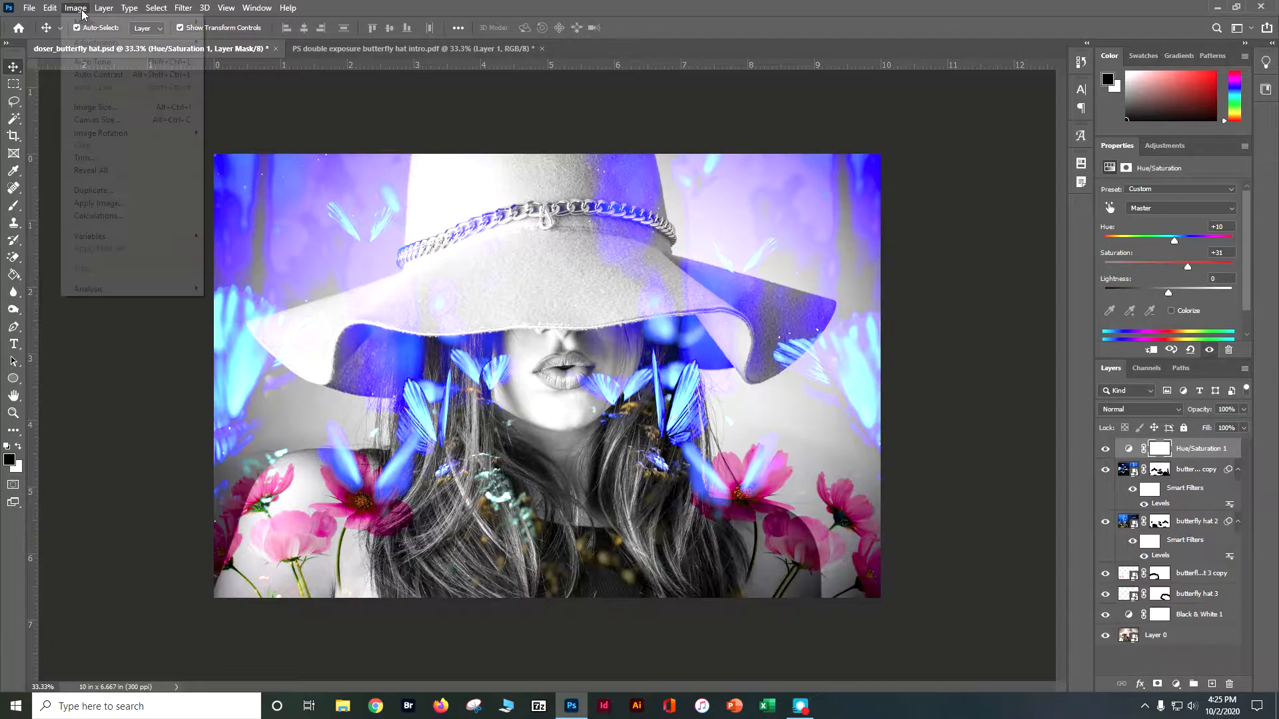
pyautogui.click(104, 190)
pyautogui.click(624, 231)
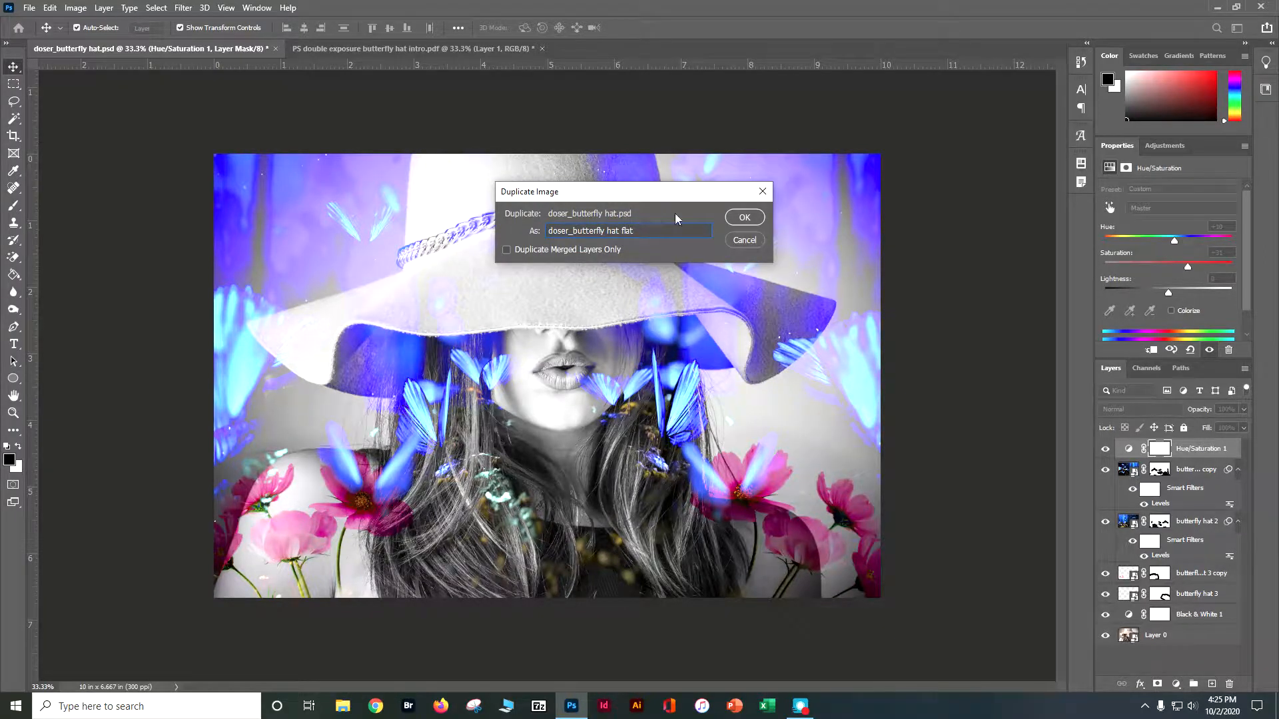
pyautogui.click(744, 218)
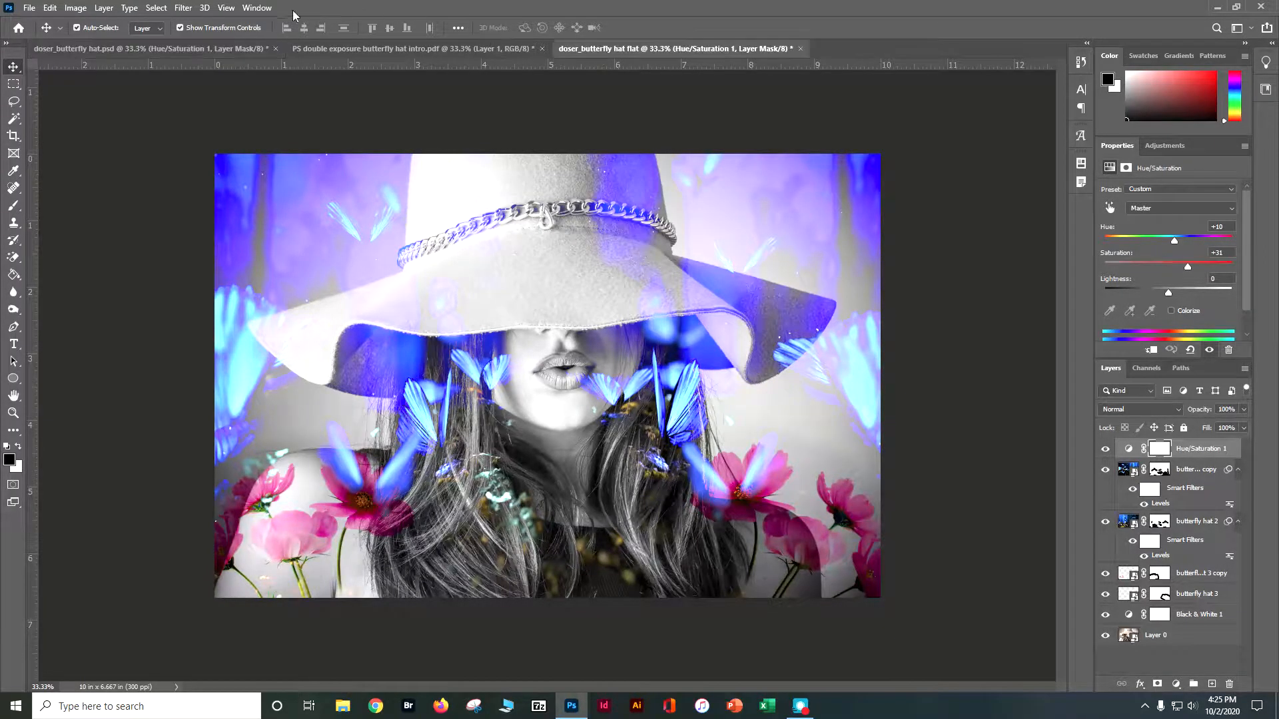
pyautogui.click(103, 7)
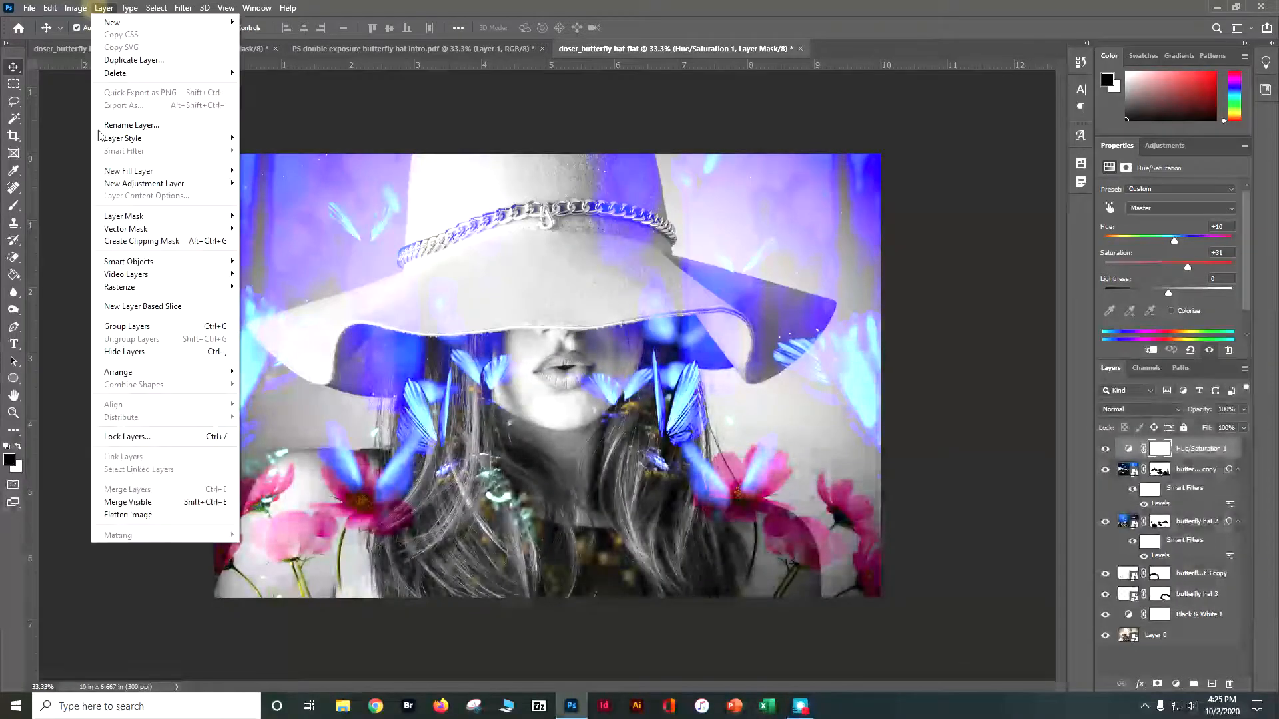
pyautogui.click(128, 514)
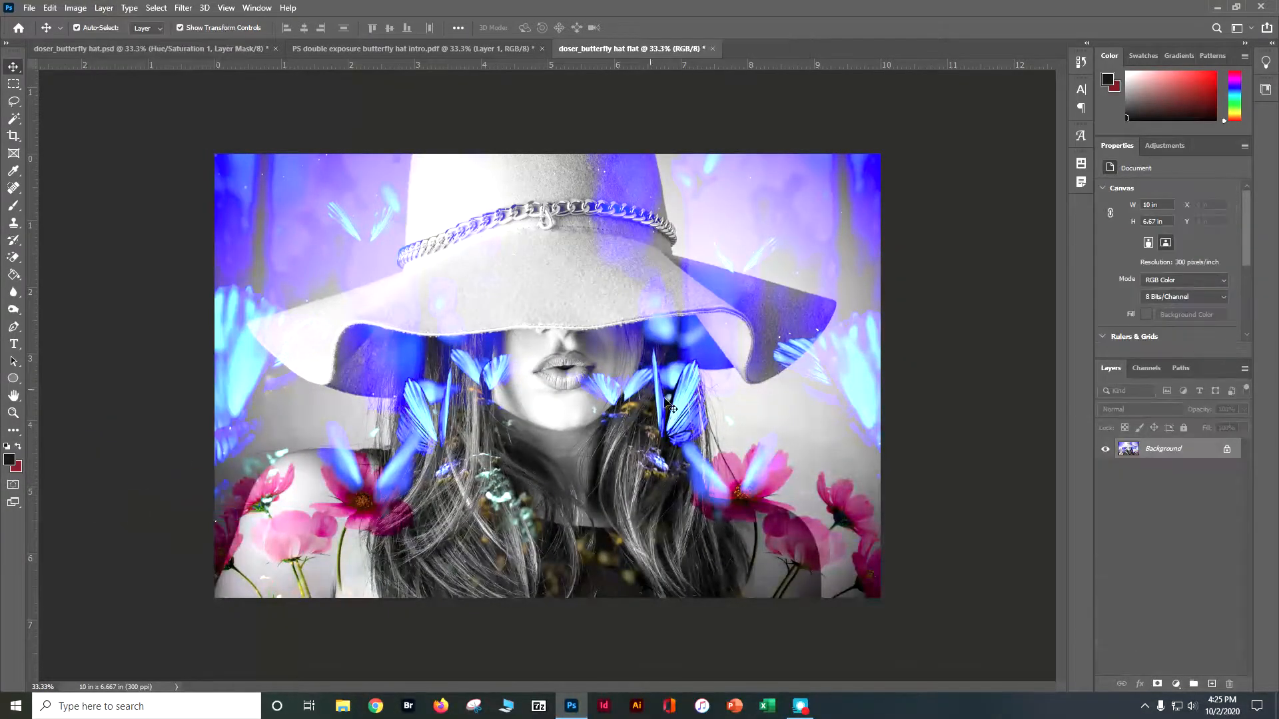